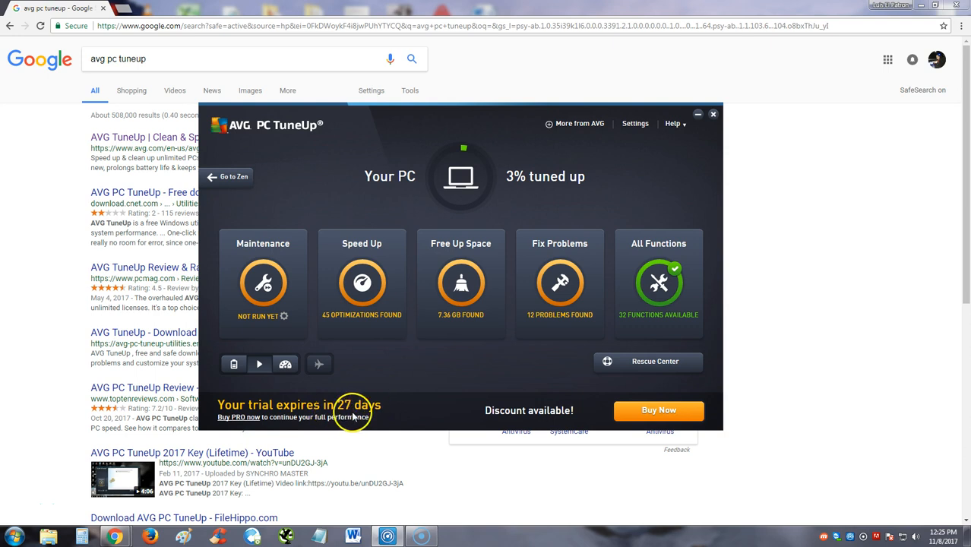
Step: Open the official AVG TuneUp page from the search results and check its yearly price
{"action": "left_click", "coordinate": [67, 212]}
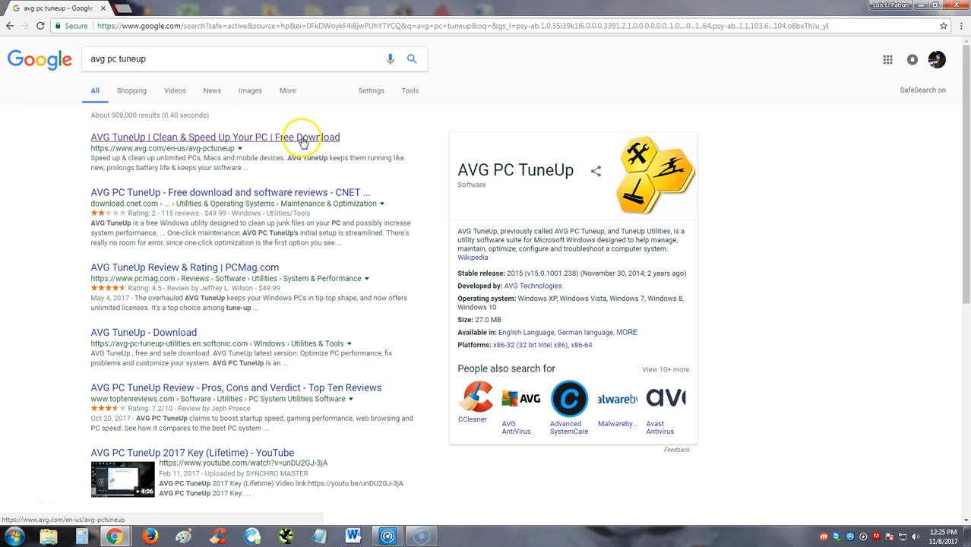
{"action": "left_click", "coordinate": [226, 145]}
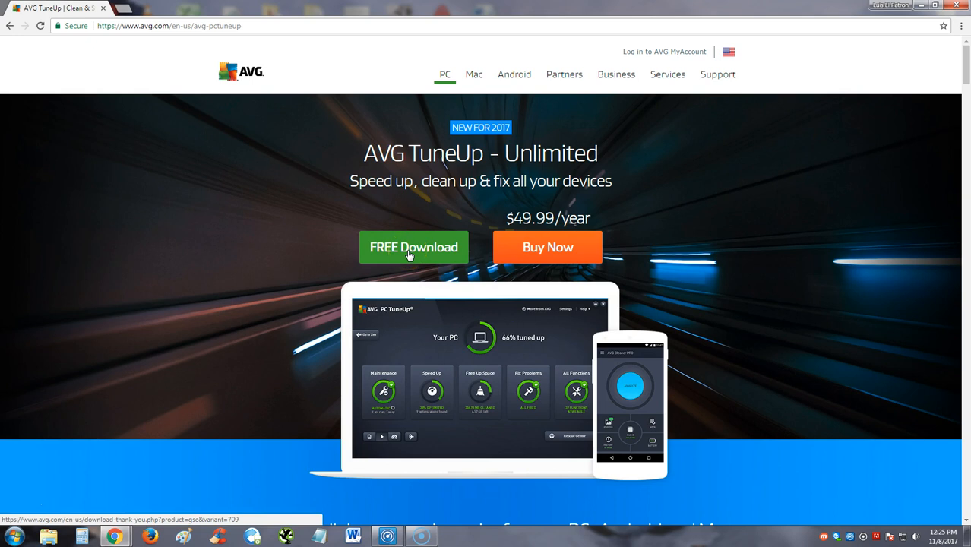
{"action": "left_click_drag", "start_coordinate": [520, 218], "coordinate": [615, 220]}
{"action": "left_click", "coordinate": [614, 222]}
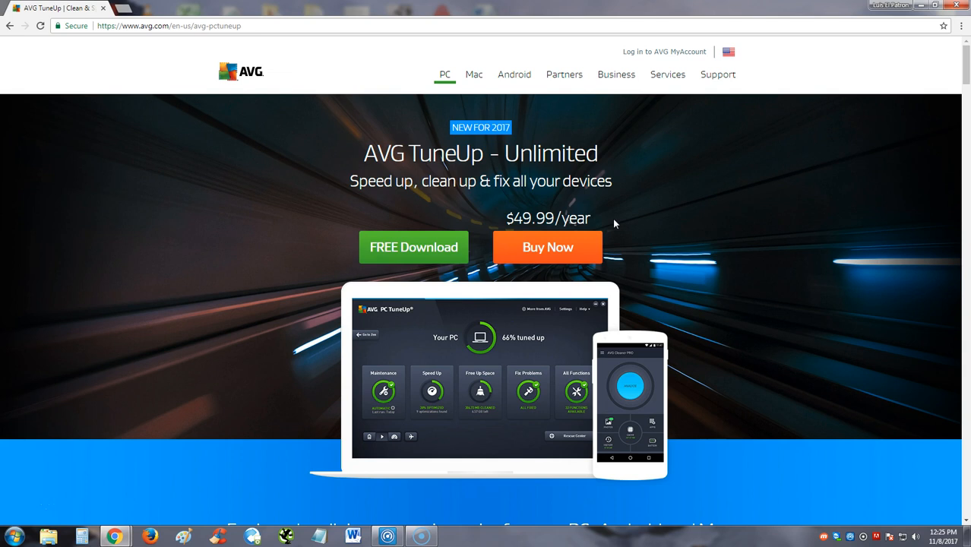
Step: Switch to AVG PC TuneUp, examine the categories covered by a Maintenance scan, and return to the overview
{"action": "left_click", "coordinate": [389, 536]}
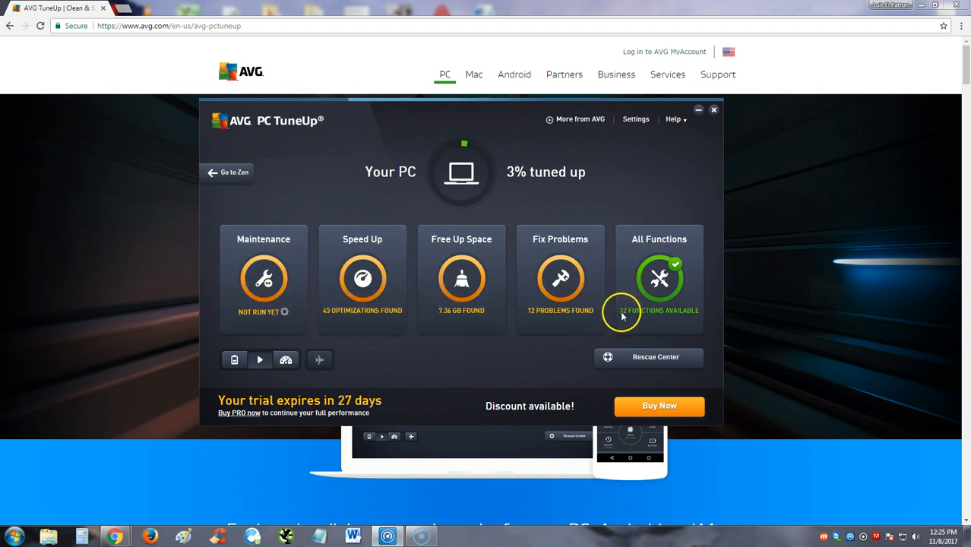
{"action": "mouse_move", "coordinate": [479, 130]}
{"action": "left_mouse_down"}
{"action": "mouse_move", "coordinate": [466, 132]}
{"action": "mouse_move", "coordinate": [470, 124]}
{"action": "left_mouse_up"}
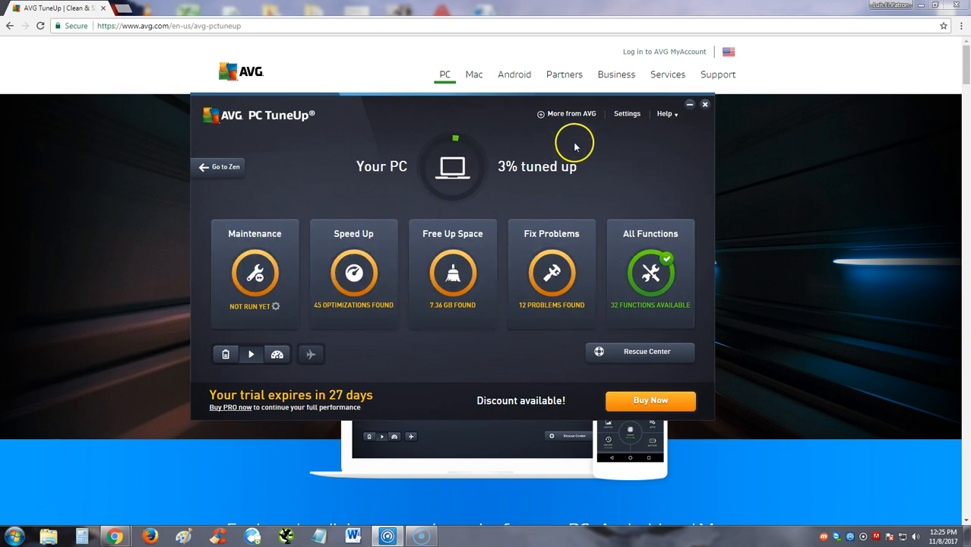
{"action": "left_click", "coordinate": [272, 265]}
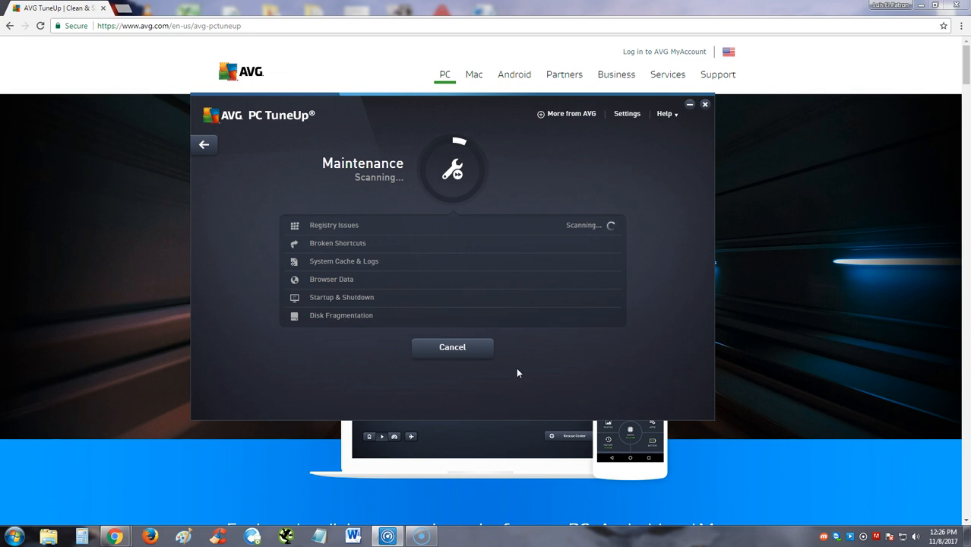
{"action": "mouse_move", "coordinate": [347, 216]}
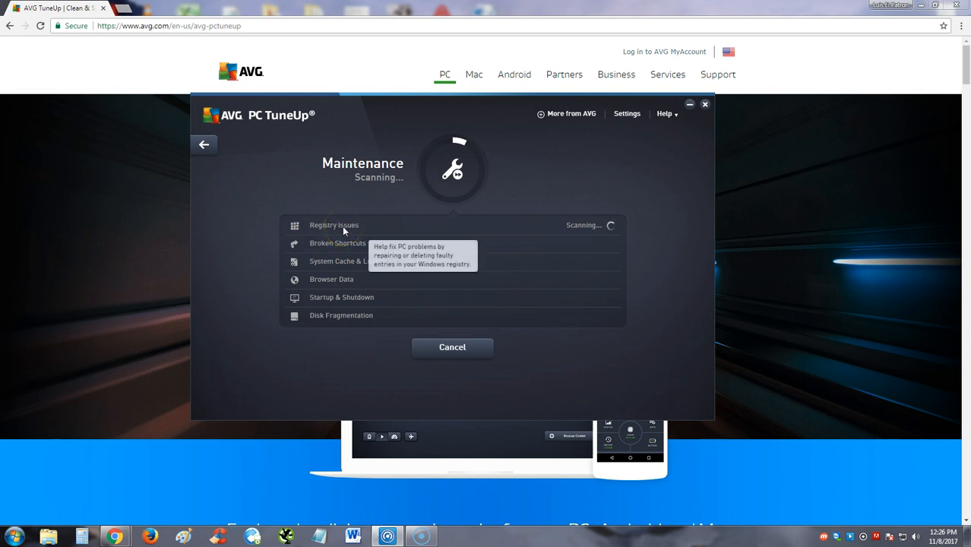
{"action": "mouse_move", "coordinate": [373, 265]}
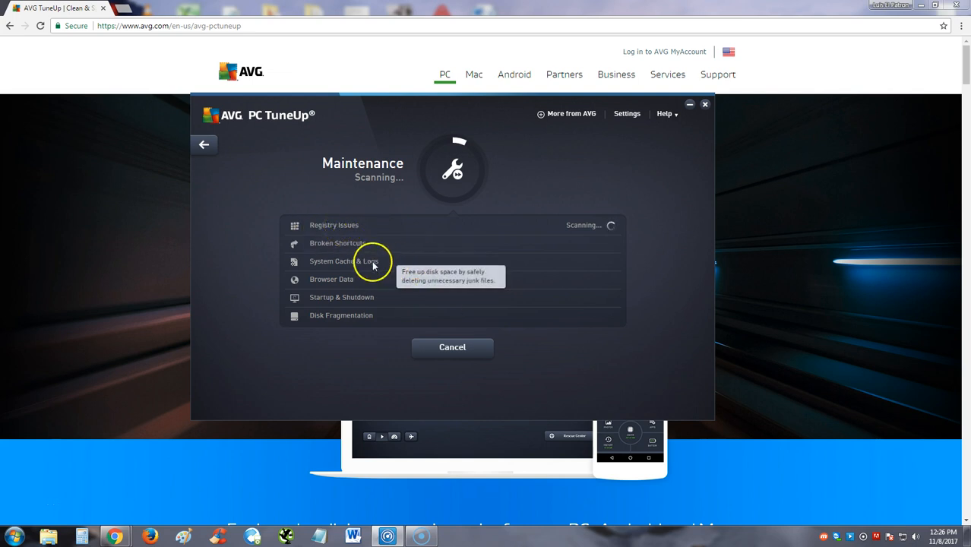
{"action": "mouse_move", "coordinate": [334, 282]}
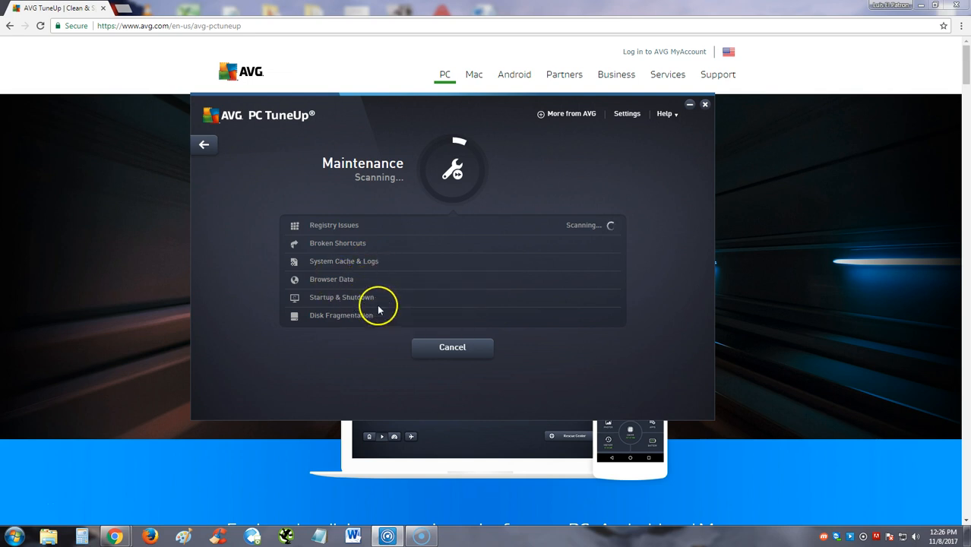
{"action": "mouse_move", "coordinate": [356, 316]}
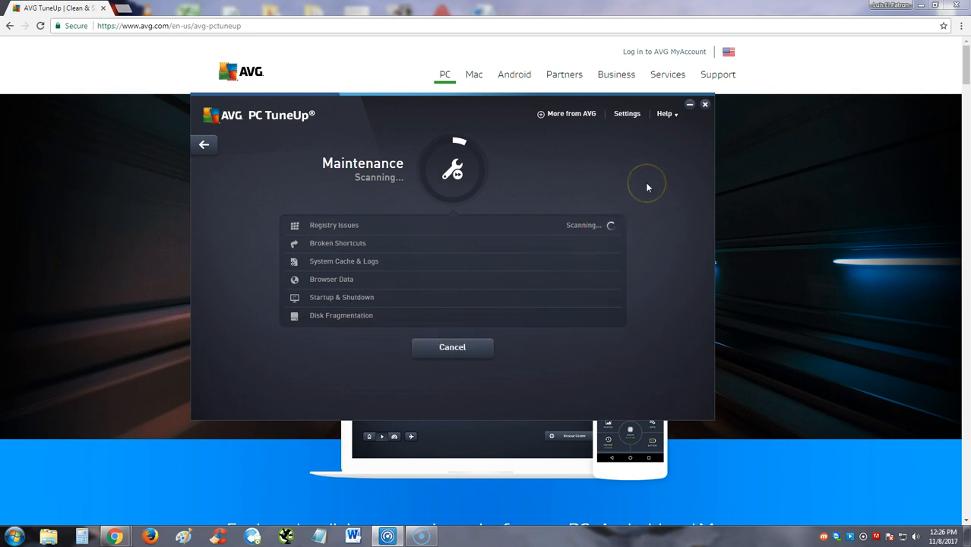
{"action": "left_click", "coordinate": [218, 148]}
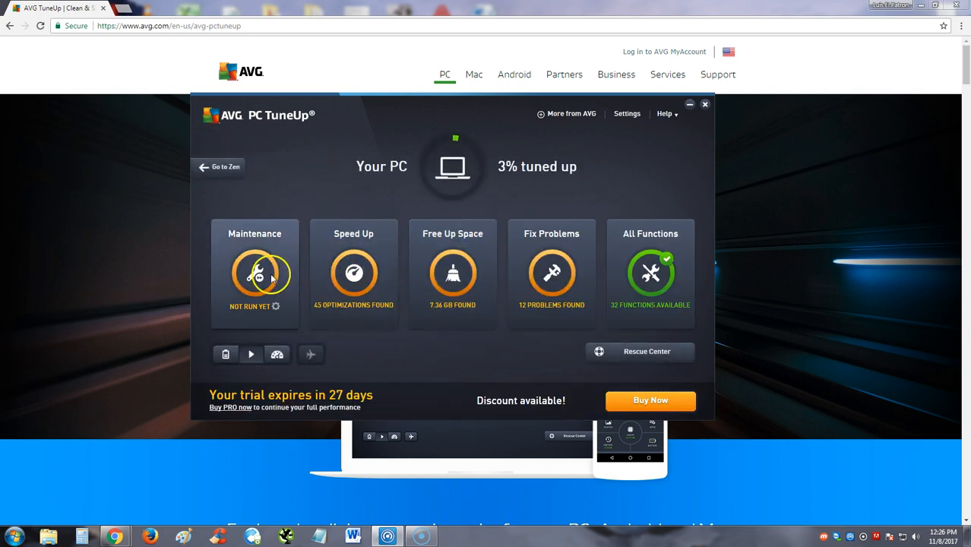
Step: Run a full Maintenance scan and fix and clean all the selected issue categories
{"action": "left_click", "coordinate": [271, 278]}
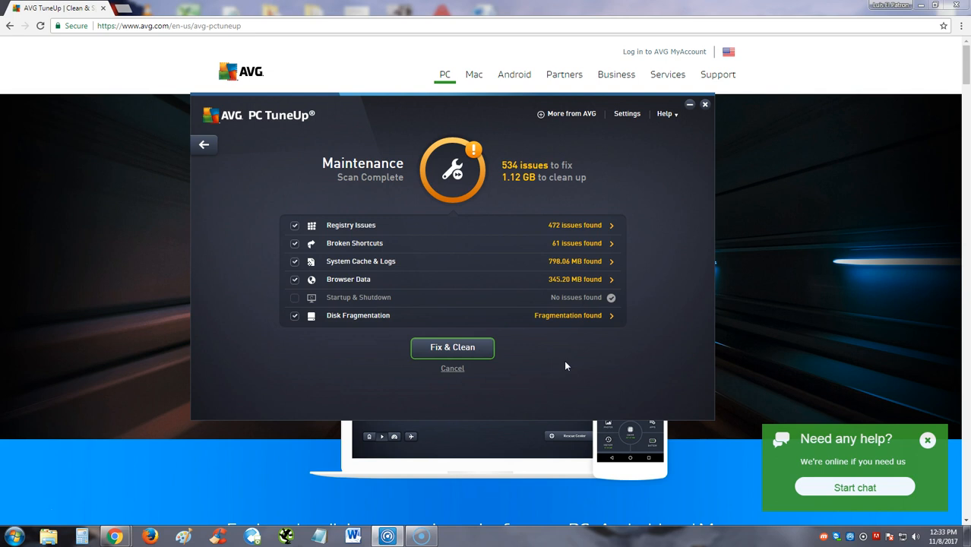
{"action": "left_click", "coordinate": [585, 365]}
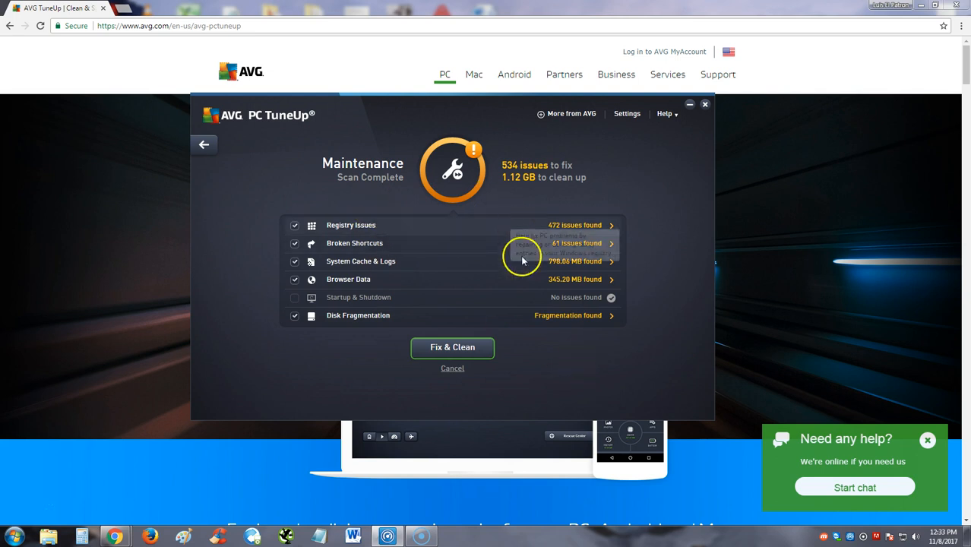
{"action": "left_click", "coordinate": [450, 351]}
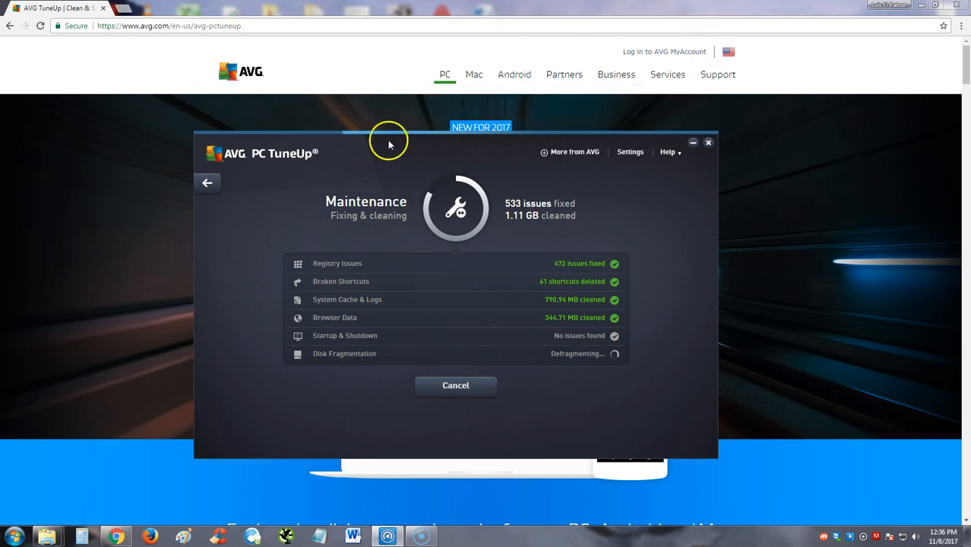
Step: Review the cleaning status of each Maintenance category, including disk fragmentation, and leave Maintenance for the overview
{"action": "mouse_move", "coordinate": [350, 327]}
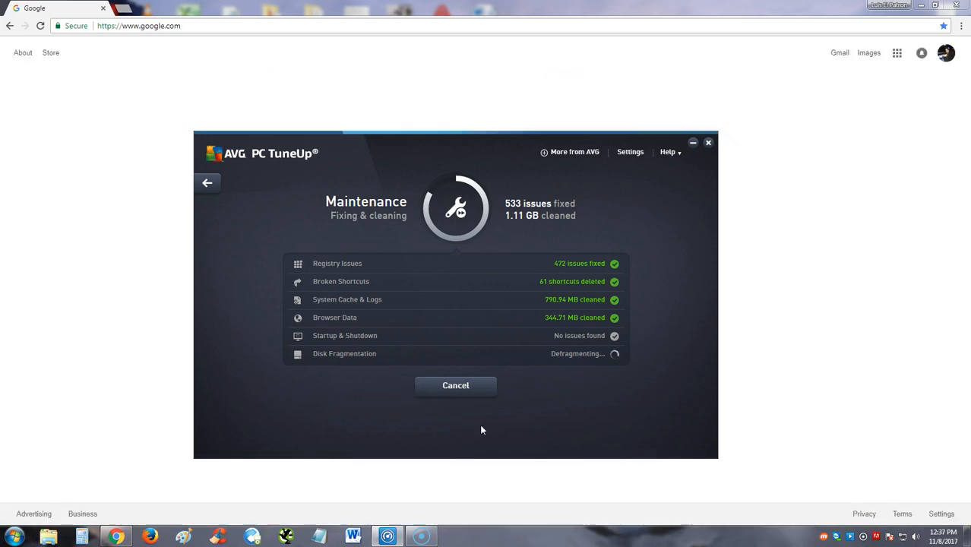
{"action": "mouse_move", "coordinate": [332, 271]}
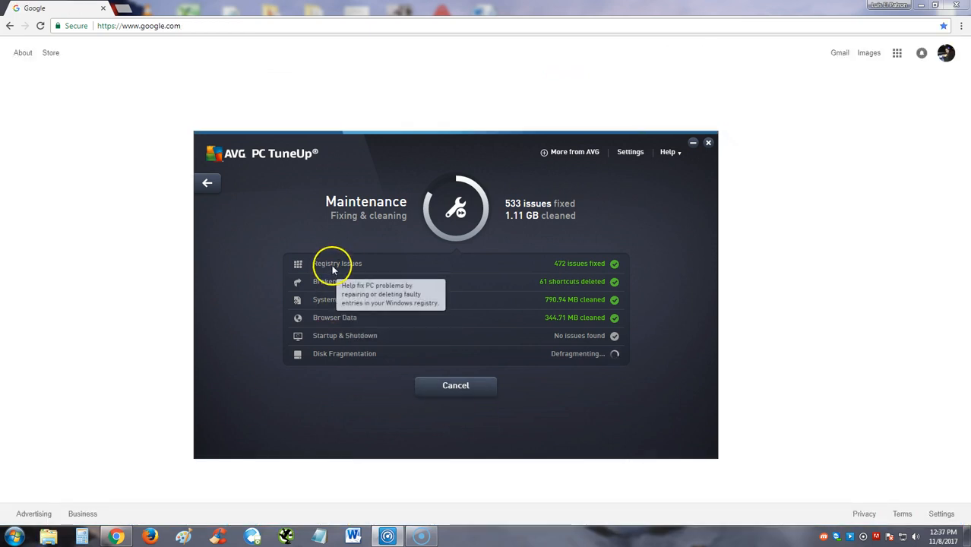
{"action": "mouse_move", "coordinate": [401, 281]}
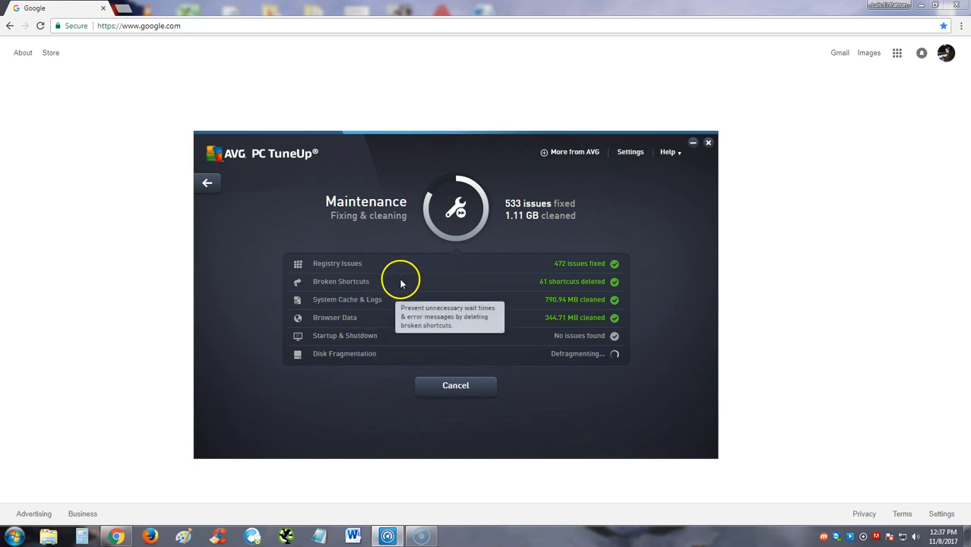
{"action": "mouse_move", "coordinate": [387, 315]}
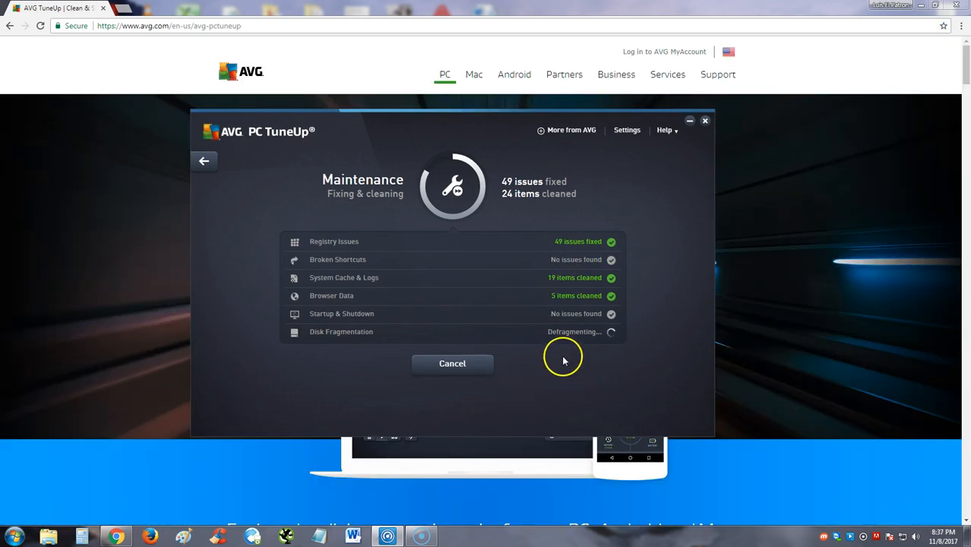
{"action": "mouse_move", "coordinate": [570, 341]}
{"action": "left_click", "coordinate": [442, 366]}
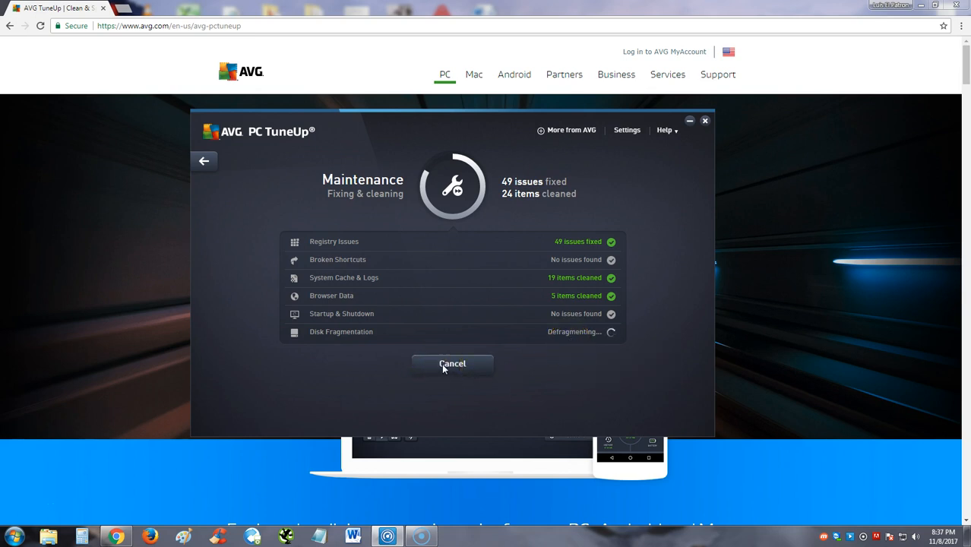
{"action": "mouse_move", "coordinate": [472, 336]}
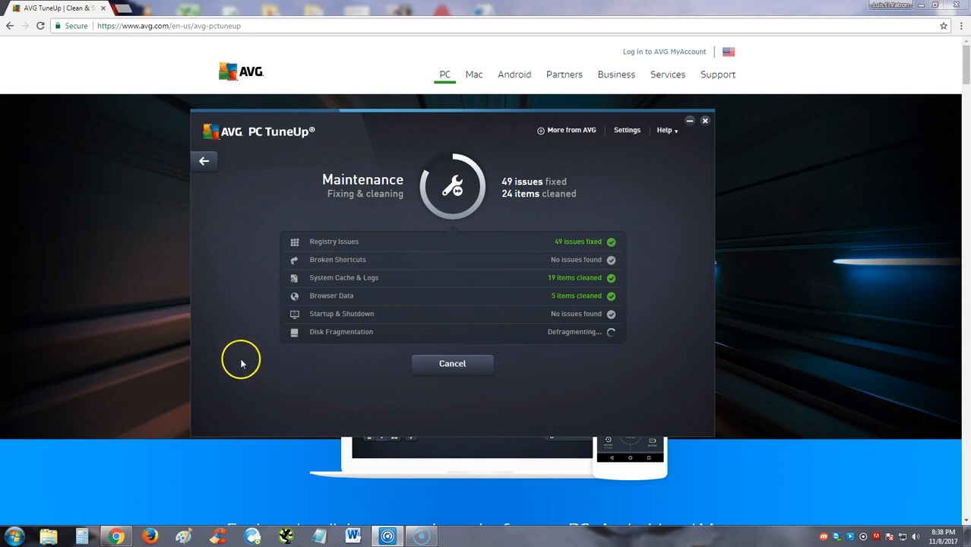
{"action": "left_click", "coordinate": [205, 162]}
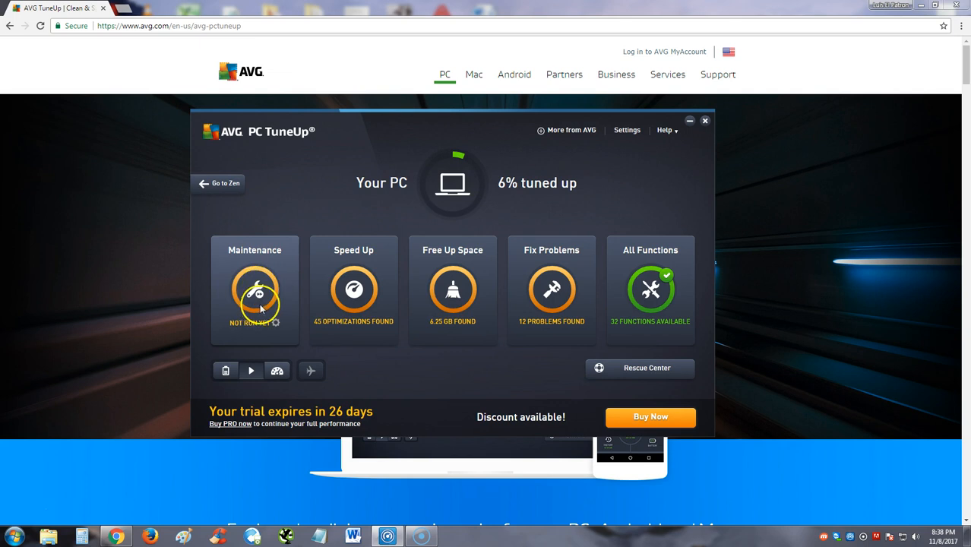
{"action": "left_click", "coordinate": [353, 292]}
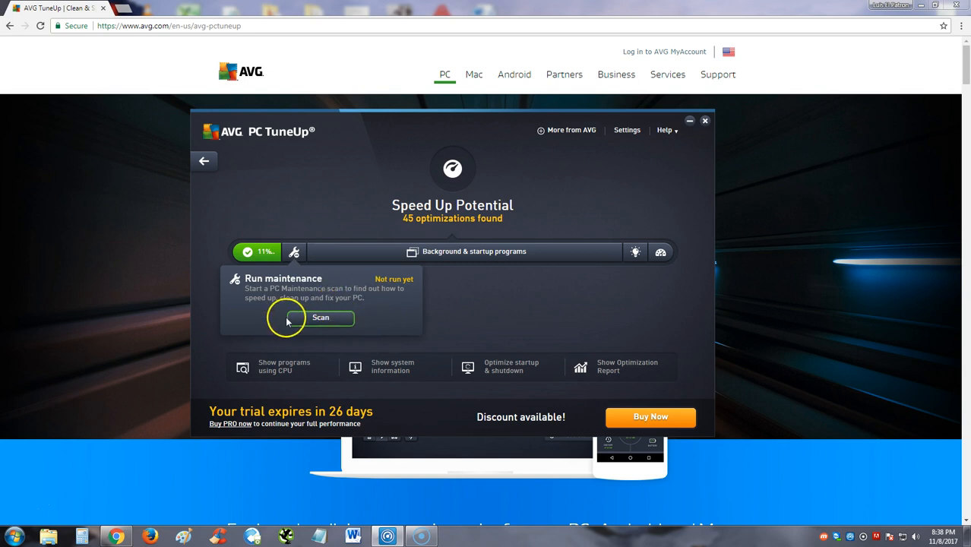
{"action": "left_click", "coordinate": [319, 317]}
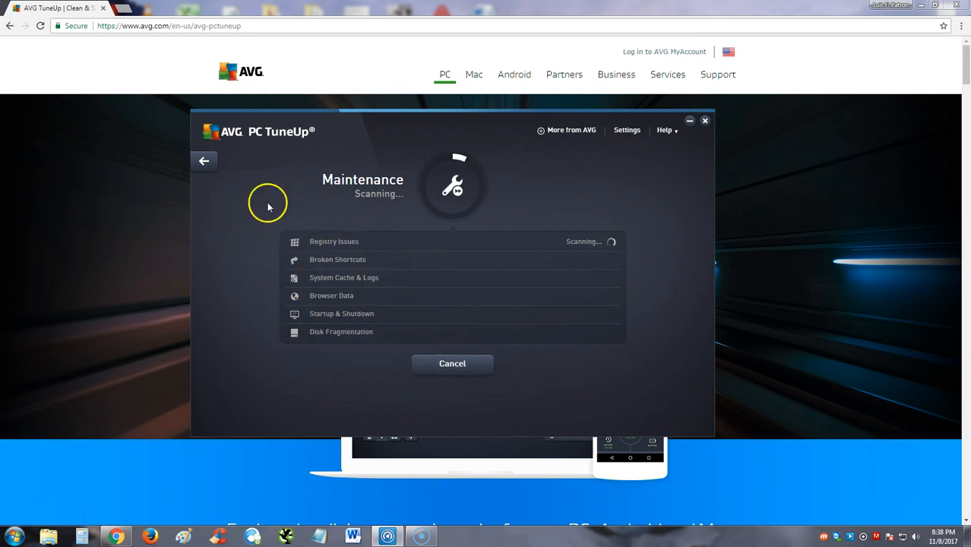
{"action": "left_click", "coordinate": [205, 161]}
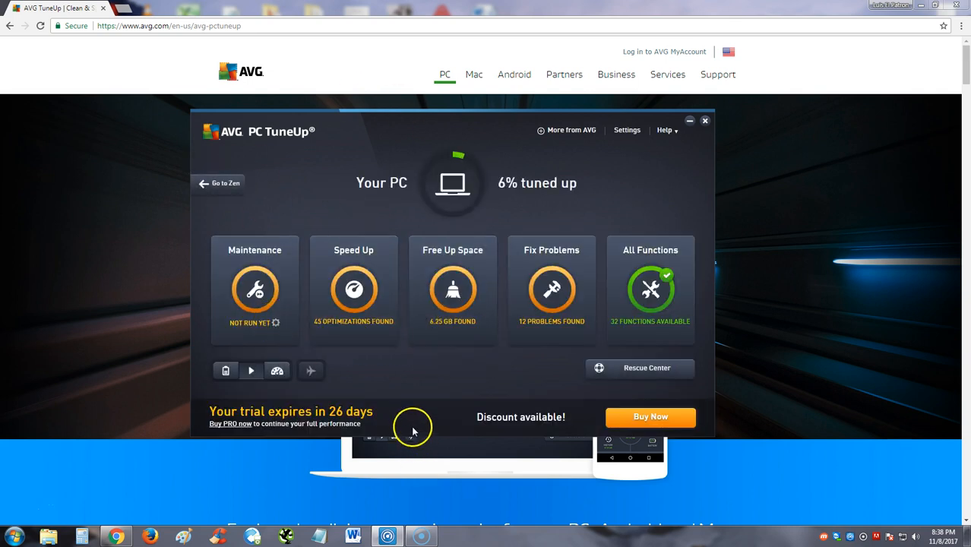
{"action": "left_click", "coordinate": [363, 297]}
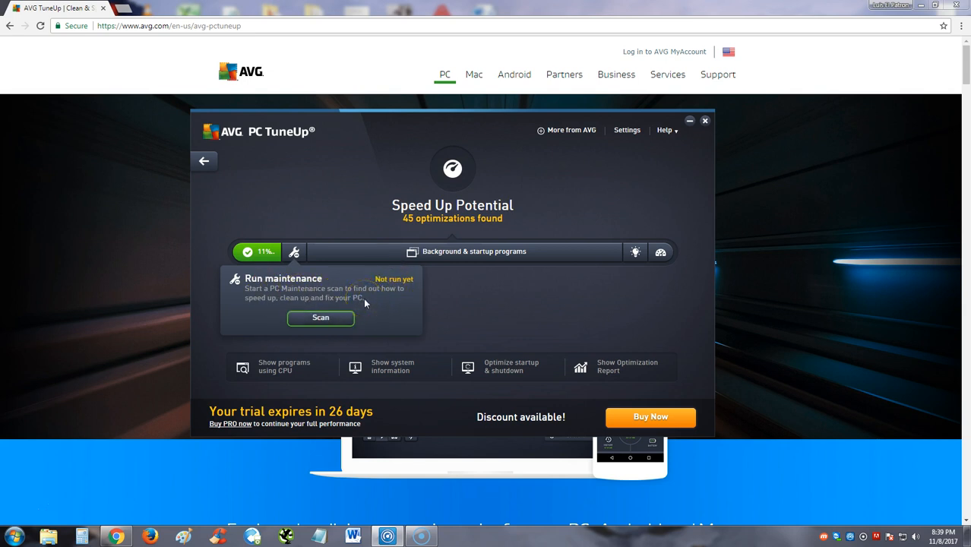
{"action": "left_click", "coordinate": [296, 254]}
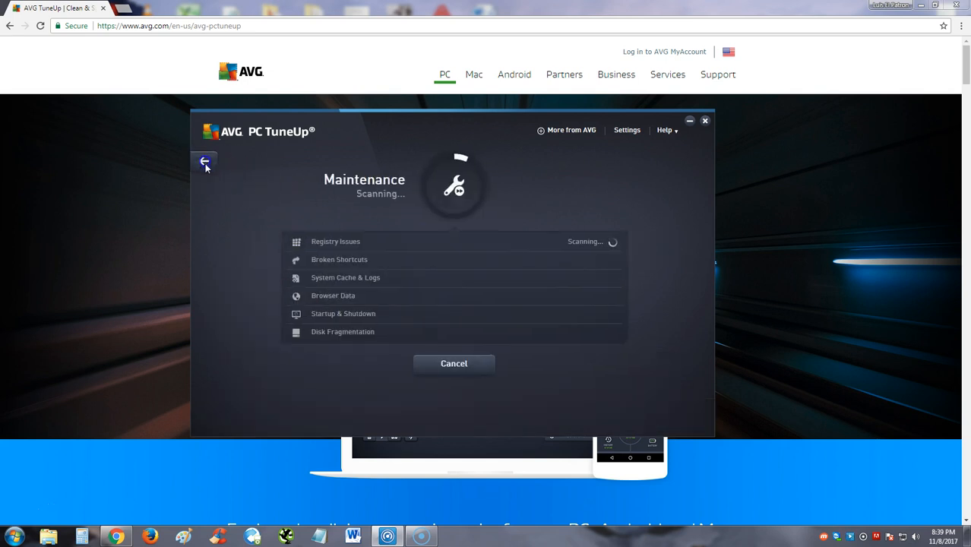
{"action": "left_click", "coordinate": [204, 164]}
Step: Examine the Speed Up Potential categories and the Live Optimization settings, closing the settings without changes
{"action": "left_click", "coordinate": [358, 290]}
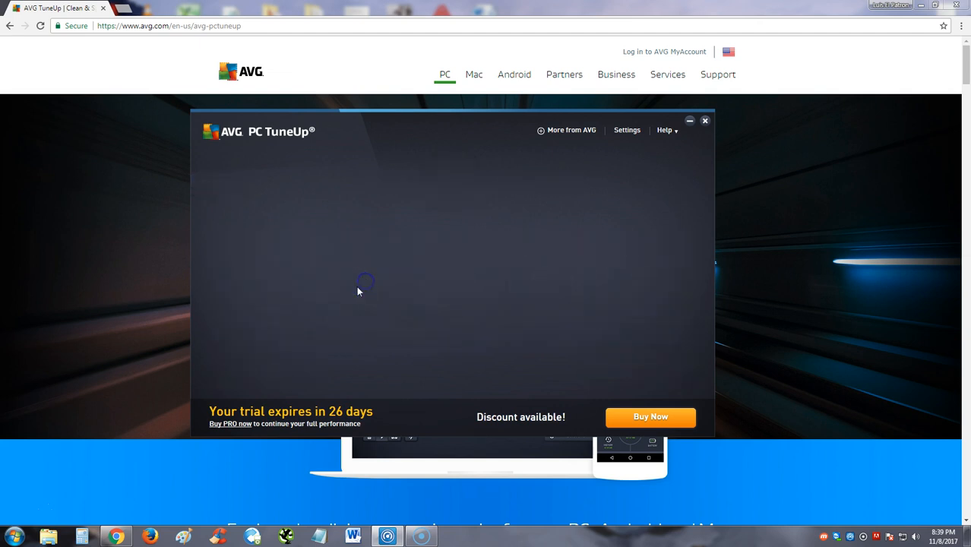
{"action": "mouse_move", "coordinate": [427, 252]}
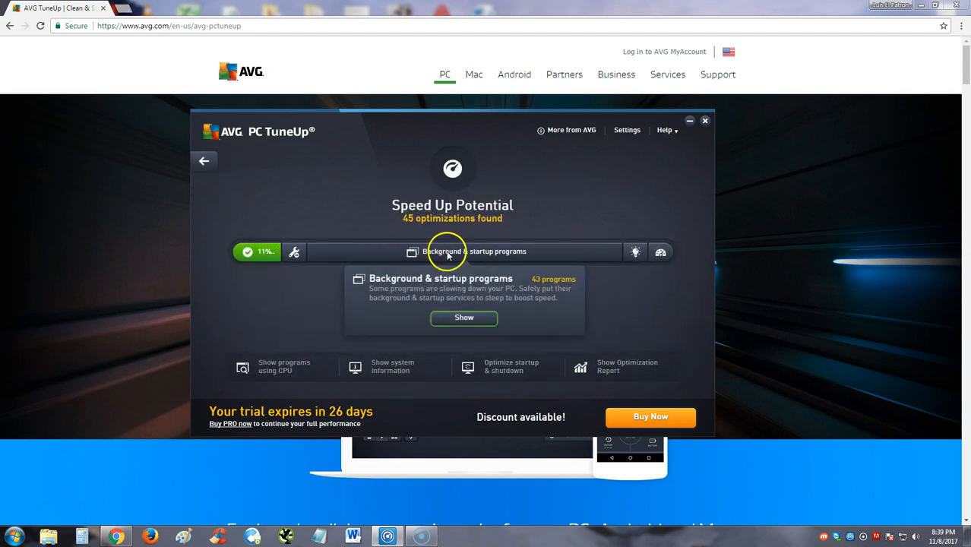
{"action": "mouse_move", "coordinate": [257, 254]}
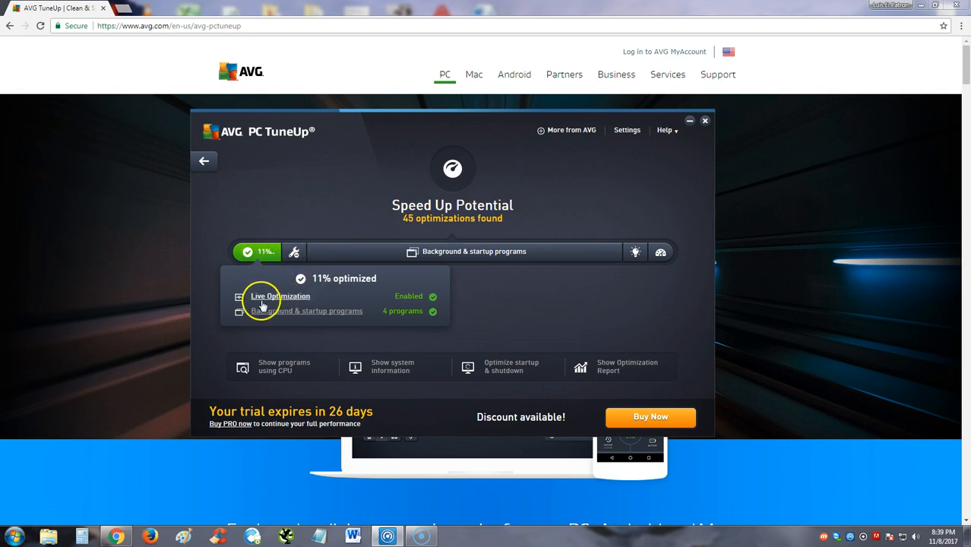
{"action": "left_click", "coordinate": [316, 311]}
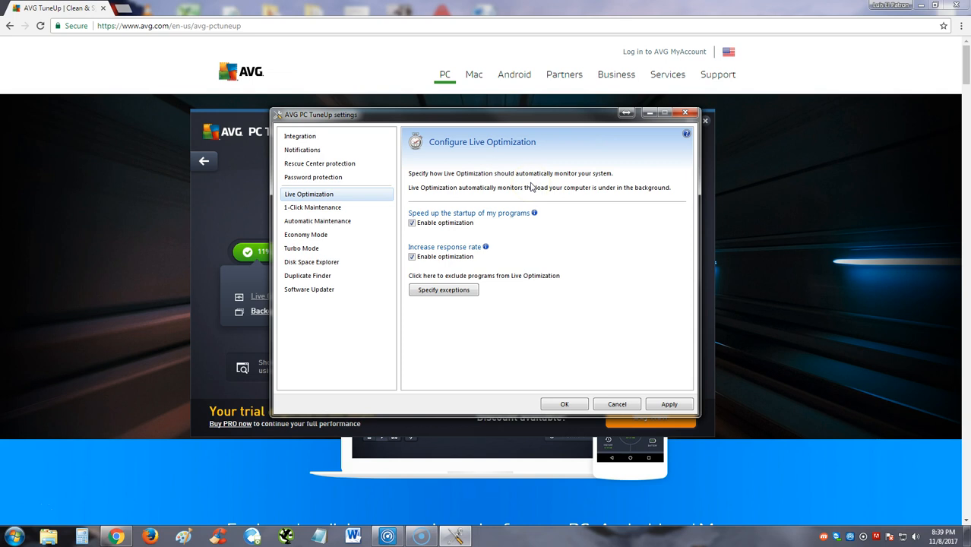
{"action": "left_click", "coordinate": [685, 113]}
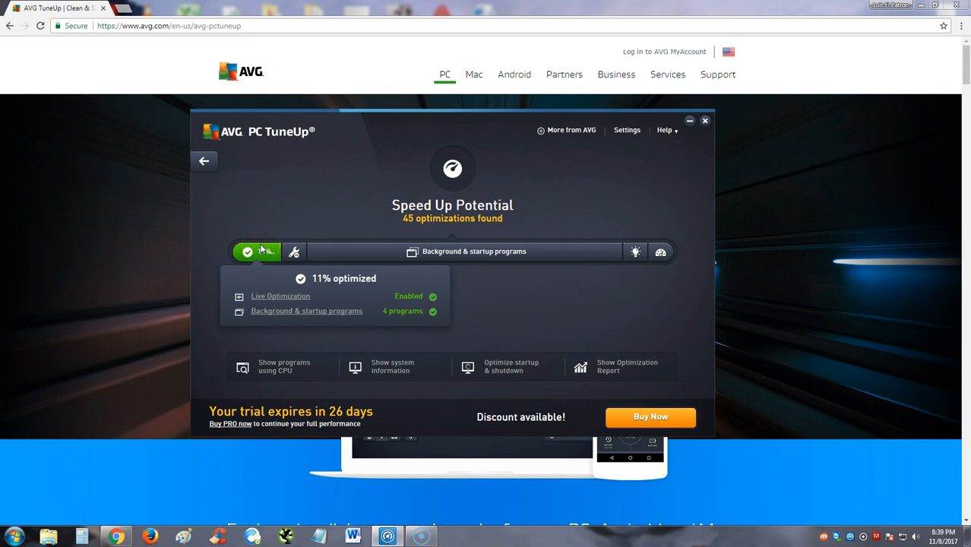
Step: Open the background & startup programs list, dismiss its introduction, and put all listed programs to sleep
{"action": "left_click", "coordinate": [301, 313]}
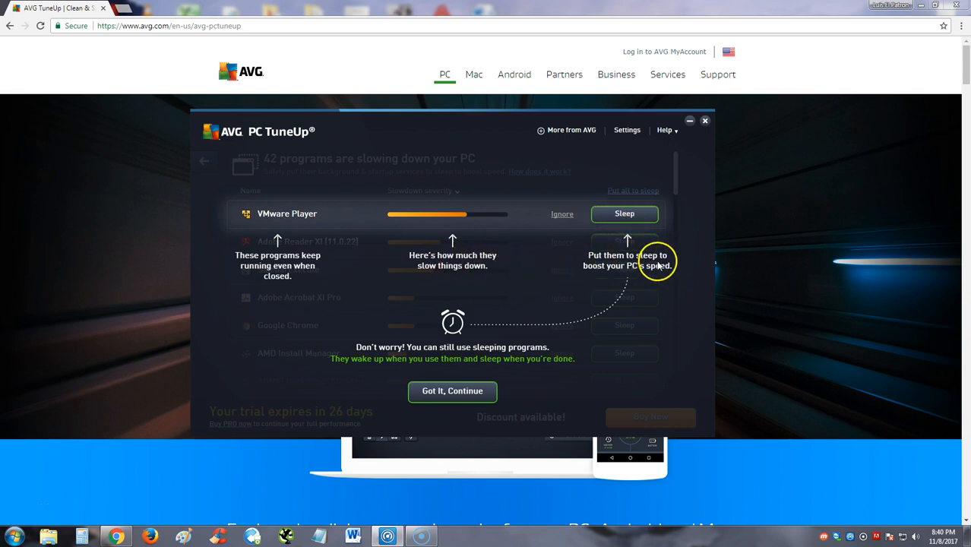
{"action": "left_click", "coordinate": [445, 392]}
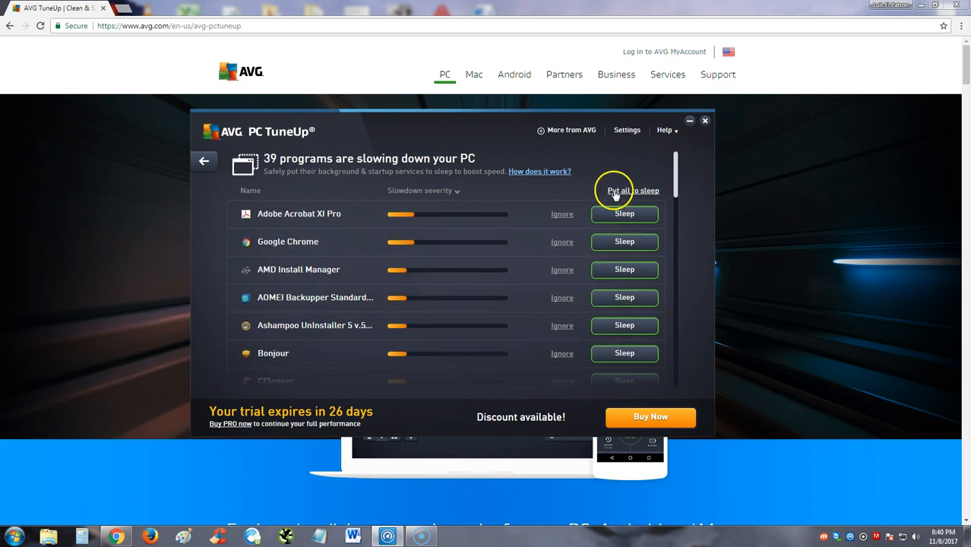
{"action": "mouse_move", "coordinate": [678, 168]}
{"action": "left_mouse_down"}
{"action": "mouse_move", "coordinate": [675, 363]}
{"action": "mouse_move", "coordinate": [675, 156]}
{"action": "left_mouse_up"}
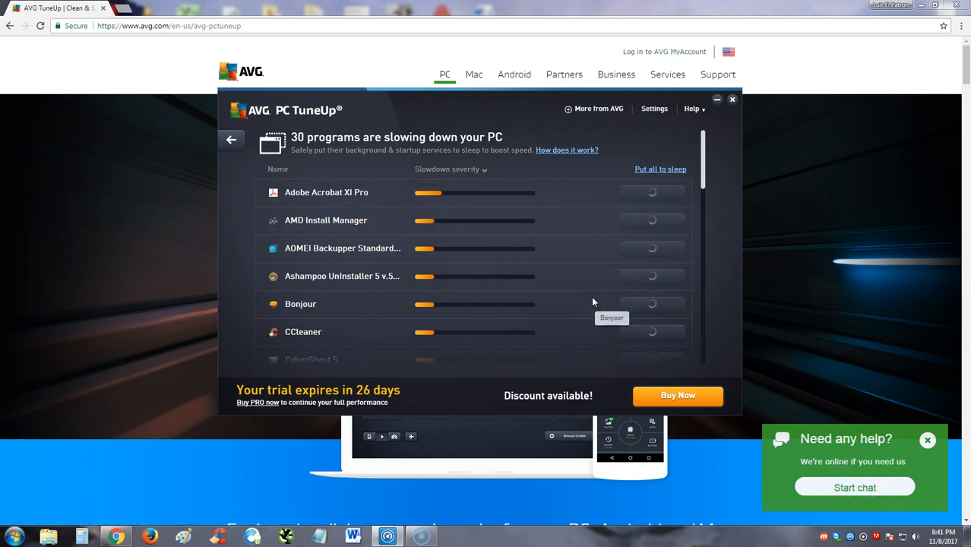
{"action": "left_click", "coordinate": [458, 214]}
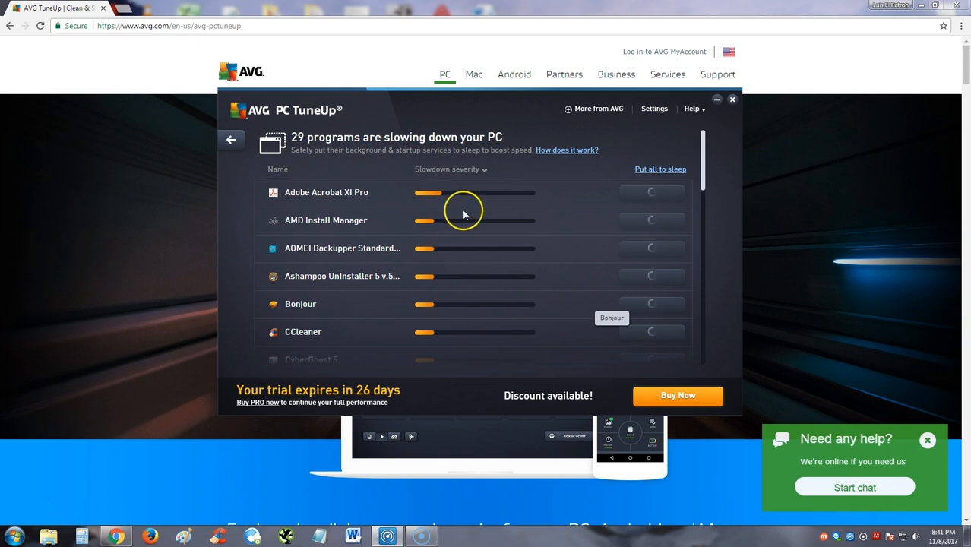
Step: Try to put the remaining 1014avUpdateInfo program to sleep, ignore it instead, and return to the Speed Up Potential overview
{"action": "left_click_drag", "start_coordinate": [705, 178], "coordinate": [701, 356]}
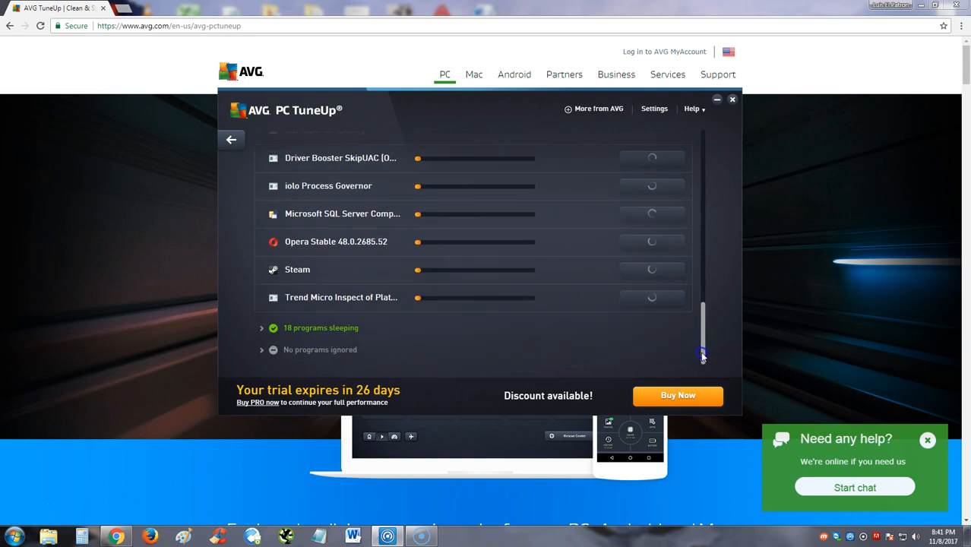
{"action": "left_click", "coordinate": [456, 335]}
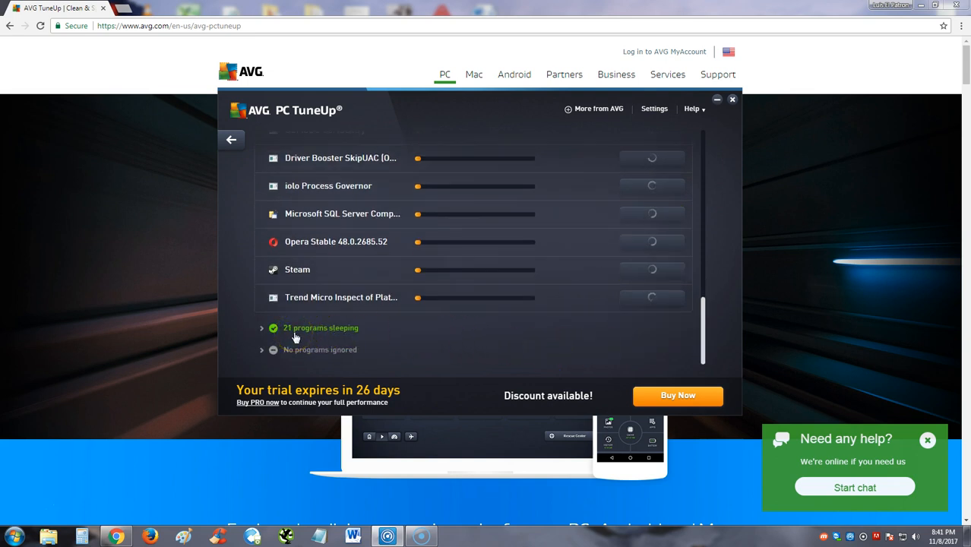
{"action": "left_click_drag", "start_coordinate": [702, 341], "coordinate": [706, 171]}
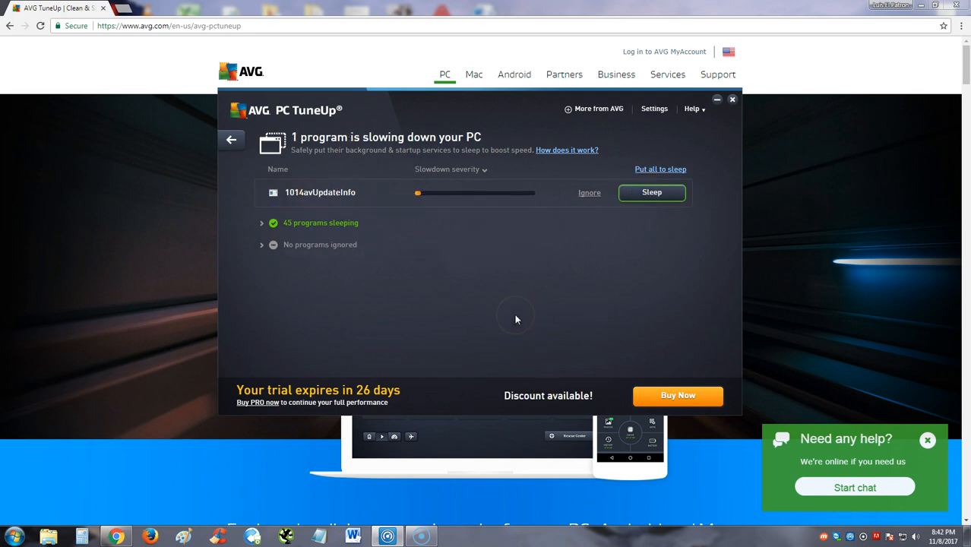
{"action": "left_click", "coordinate": [494, 316]}
{"action": "left_click", "coordinate": [655, 198]}
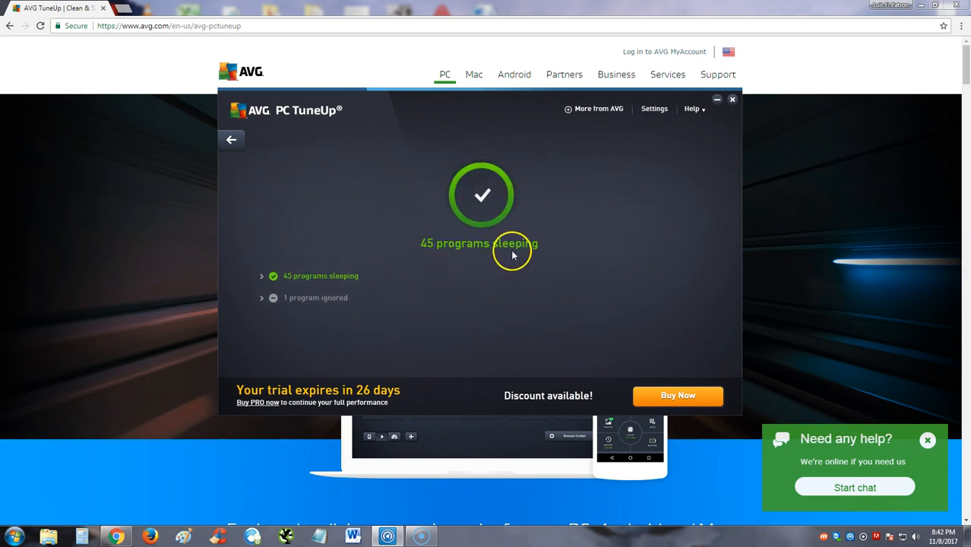
{"action": "left_click", "coordinate": [232, 140]}
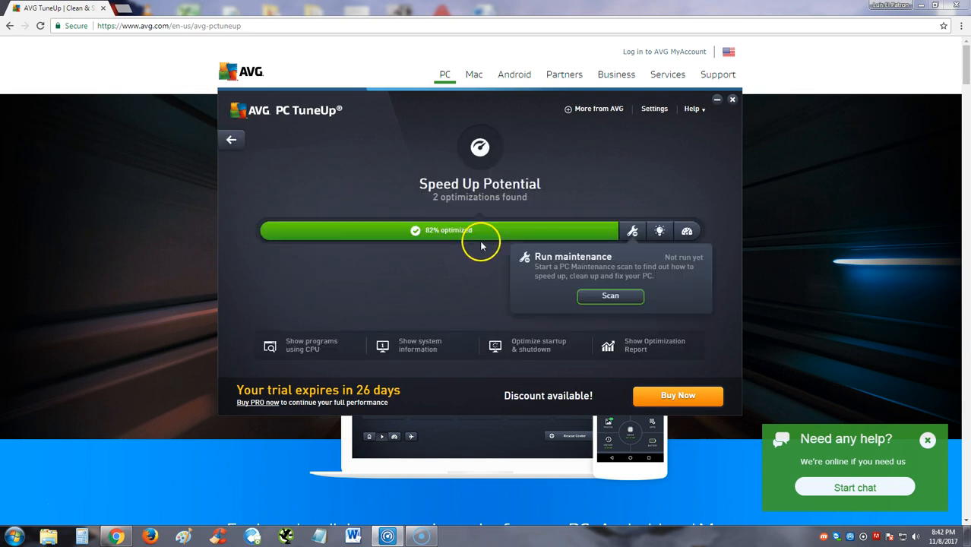
Step: Check the optimized and Run maintenance items of Speed Up Potential and start the Recommendations scan
{"action": "mouse_move", "coordinate": [411, 235]}
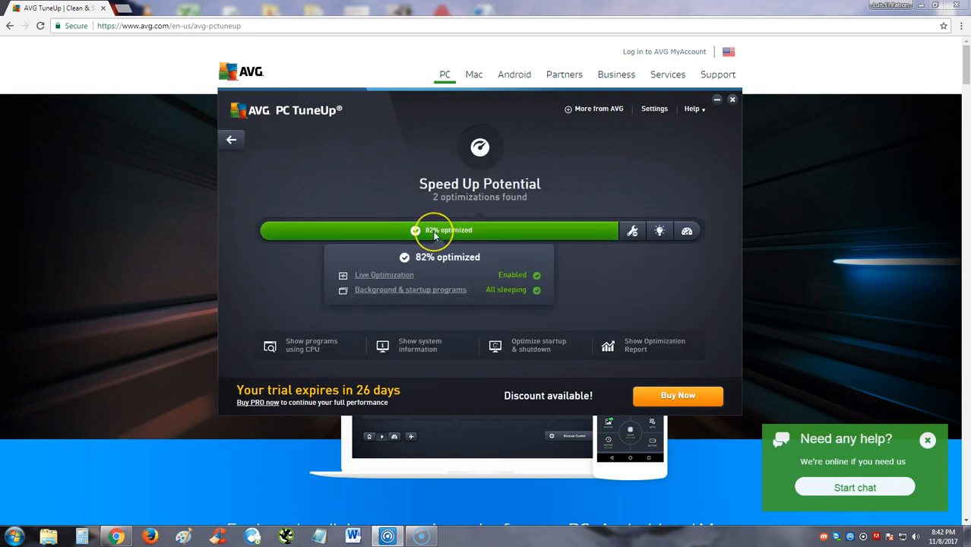
{"action": "mouse_move", "coordinate": [642, 236]}
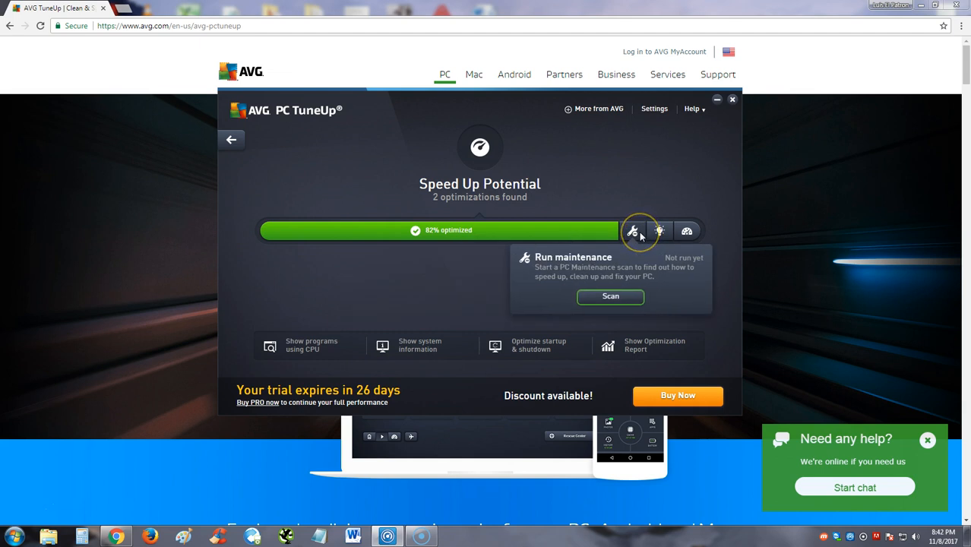
{"action": "left_click", "coordinate": [660, 234]}
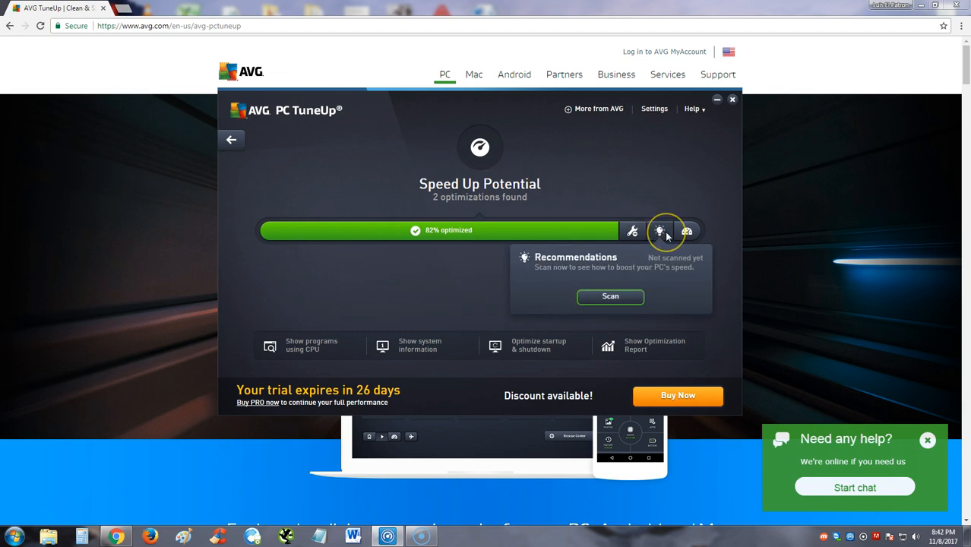
{"action": "left_click", "coordinate": [650, 277]}
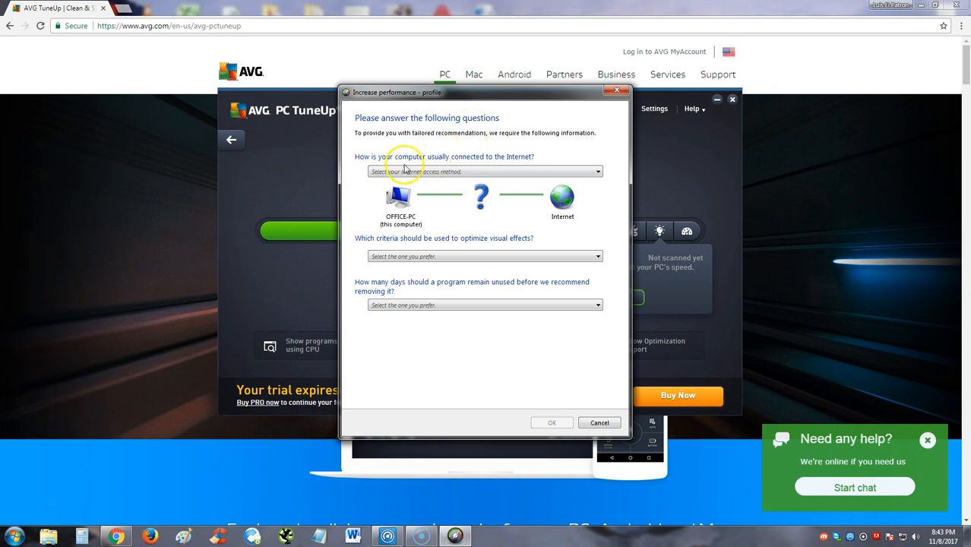
Step: Set the profile's internet connection to DSL, TV cable or power line with an access speed from 16 Mbit/s
{"action": "left_click", "coordinate": [474, 172]}
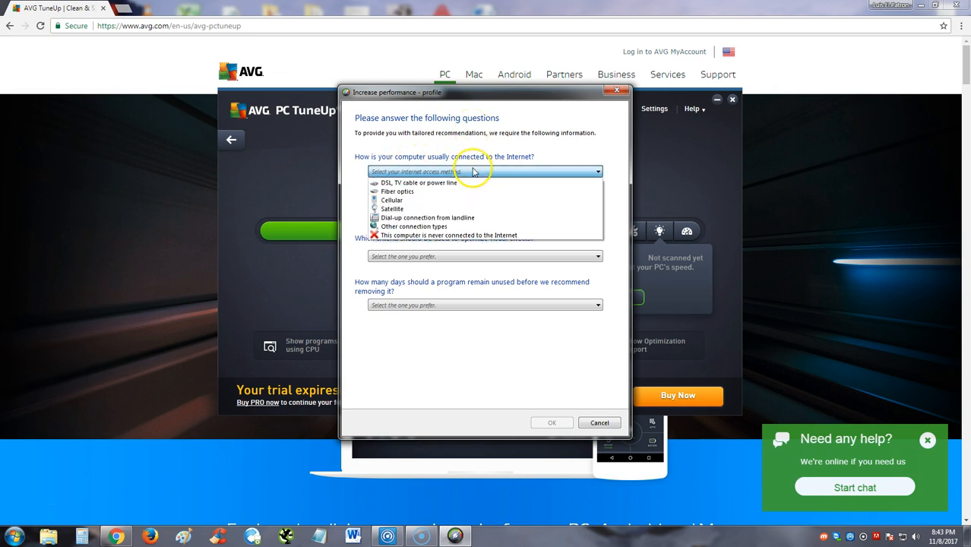
{"action": "left_click", "coordinate": [469, 183]}
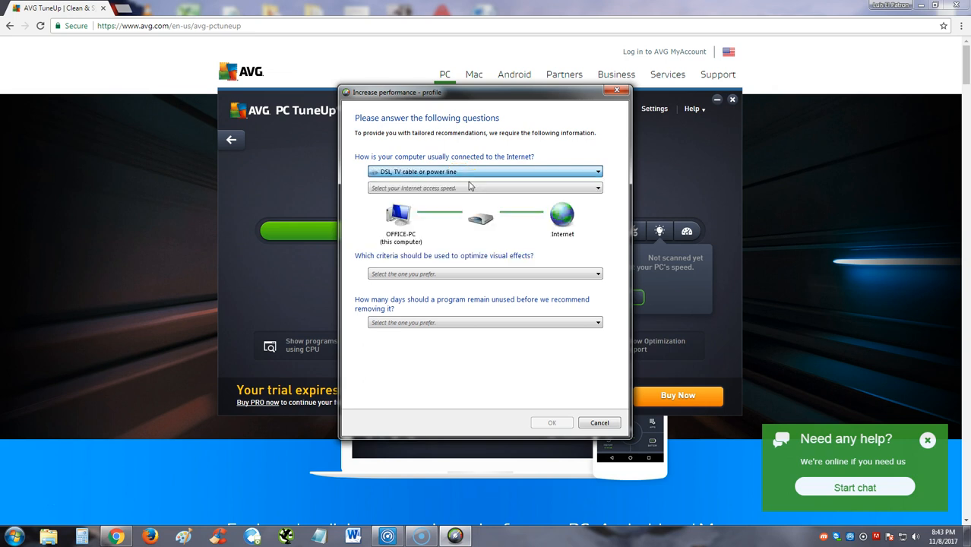
{"action": "left_click", "coordinate": [445, 188]}
{"action": "left_click_drag", "start_coordinate": [596, 221], "coordinate": [596, 226]}
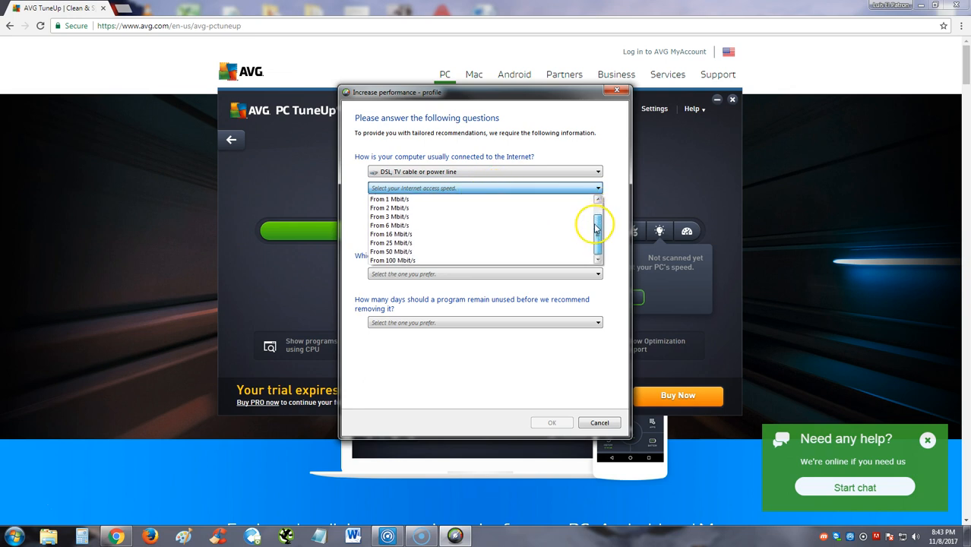
{"action": "left_click", "coordinate": [438, 234]}
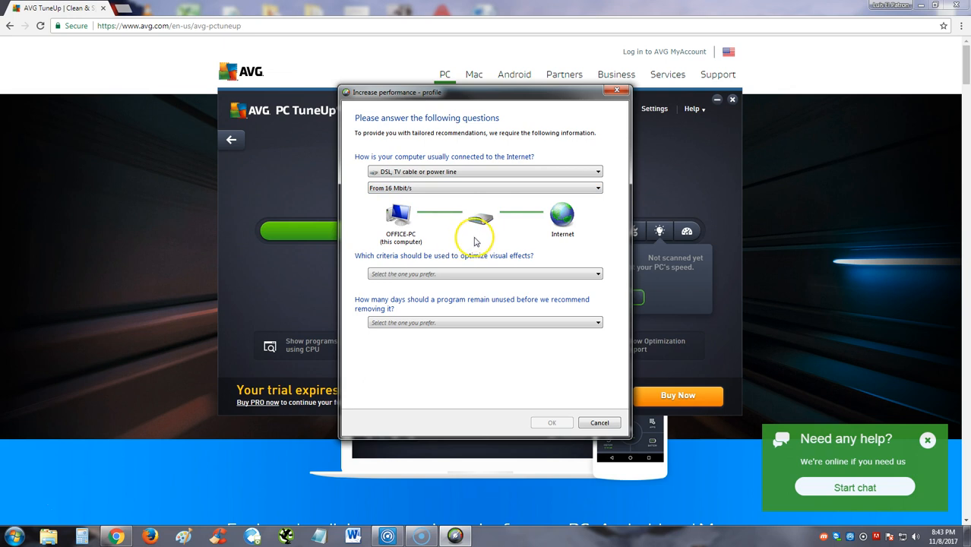
Step: Set visual effects to Maximum performance and unused program removal to After 20 days of PC usage, and confirm the profile
{"action": "left_click", "coordinate": [439, 274]}
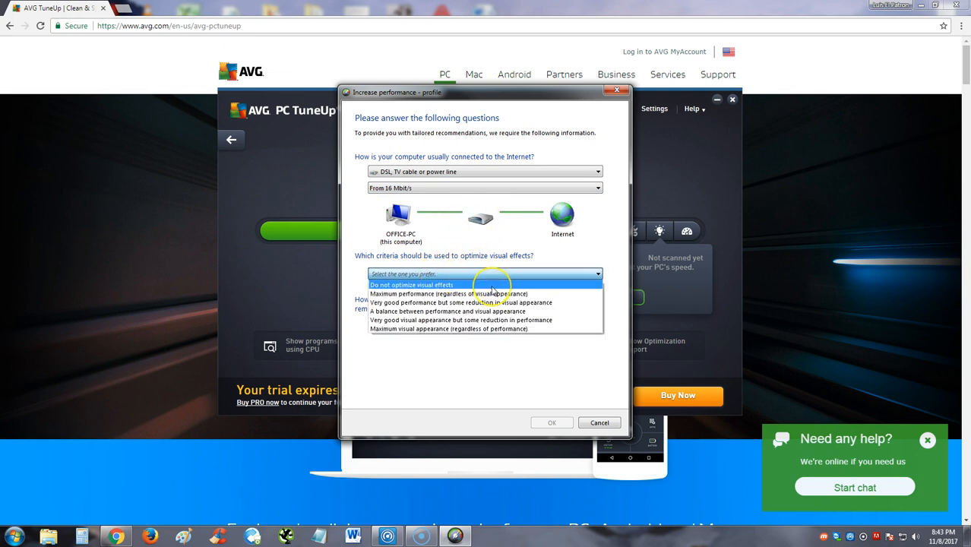
{"action": "left_click", "coordinate": [453, 294]}
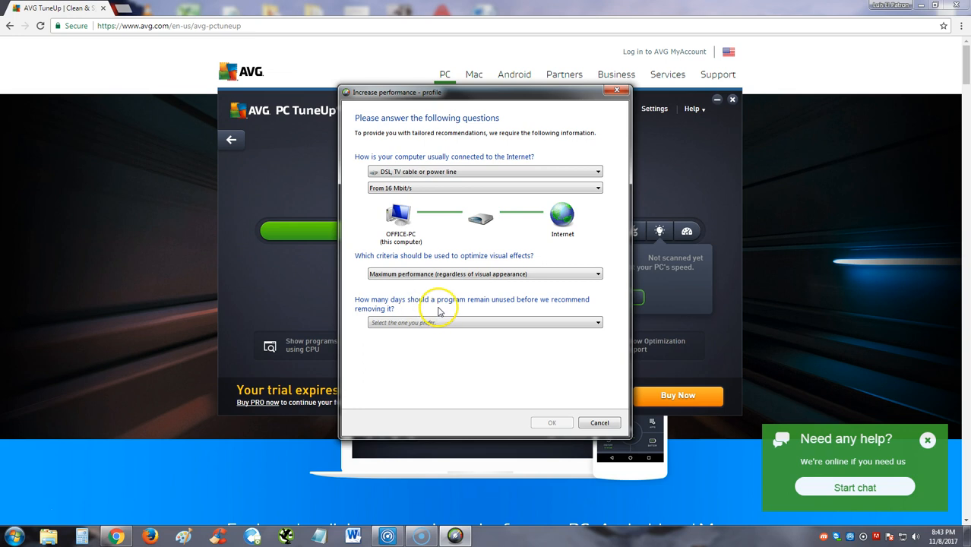
{"action": "left_click", "coordinate": [507, 323]}
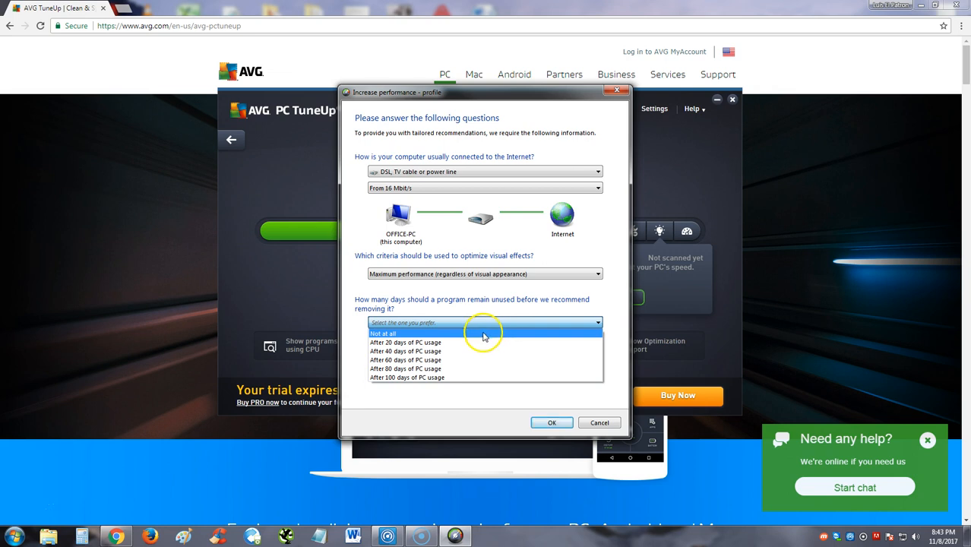
{"action": "left_click", "coordinate": [474, 344]}
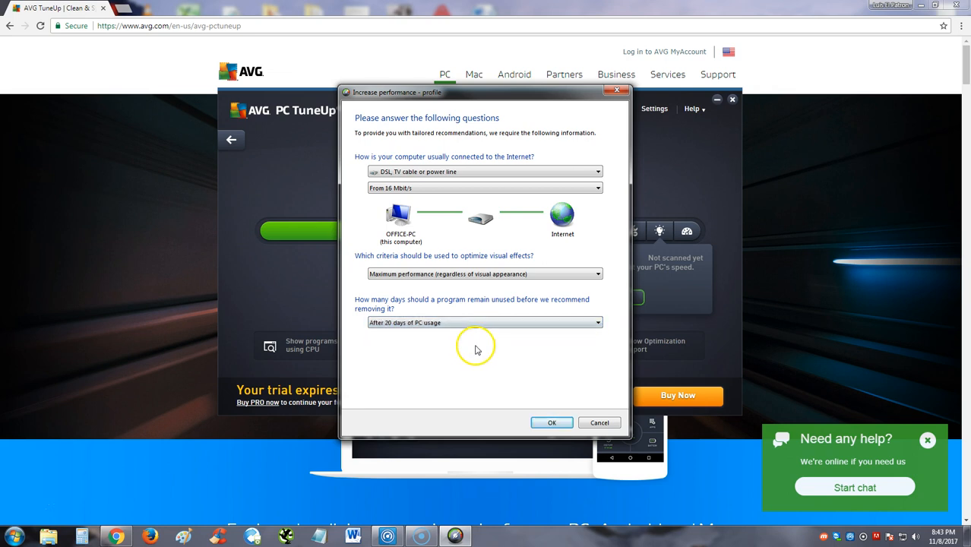
{"action": "left_click", "coordinate": [551, 422]}
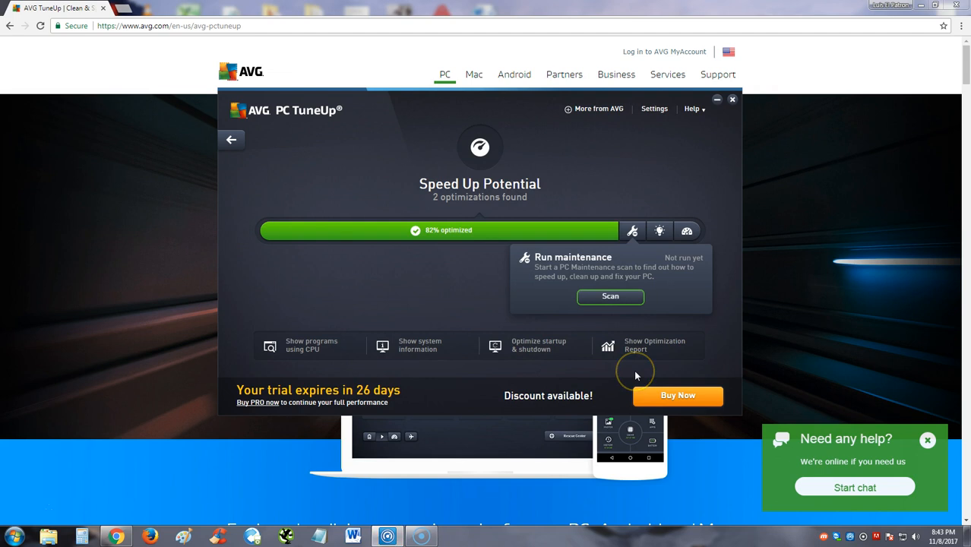
Step: Open the performance recommendations and examine the power plan tip and the Internet Explorer and Firefox browser settings tips
{"action": "left_click", "coordinate": [657, 235]}
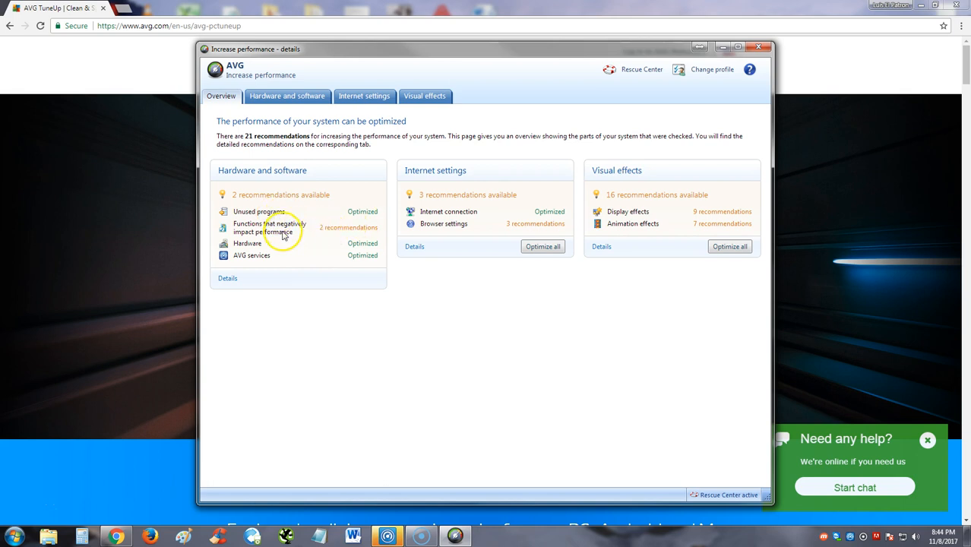
{"action": "left_click", "coordinate": [336, 229]}
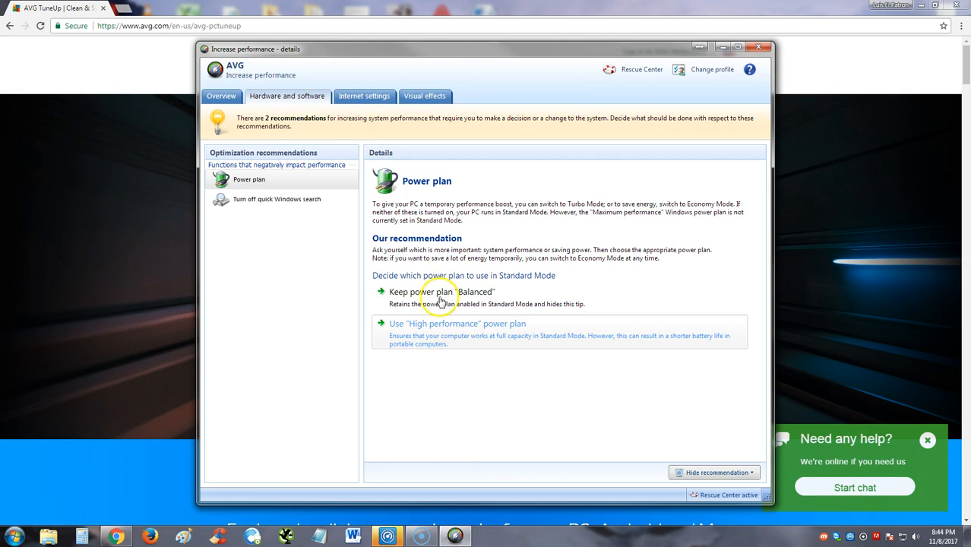
{"action": "left_click", "coordinate": [221, 96]}
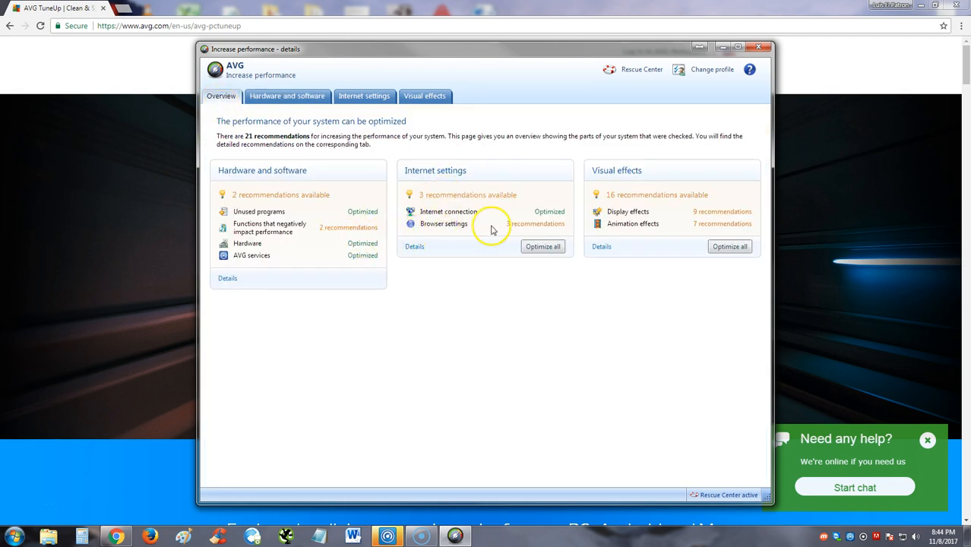
{"action": "left_click", "coordinate": [513, 227]}
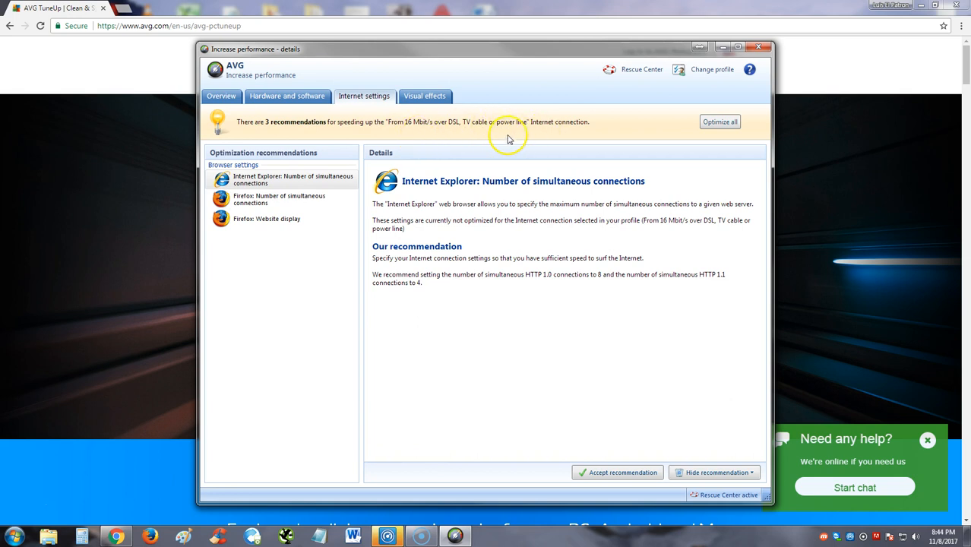
{"action": "left_click", "coordinate": [281, 210]}
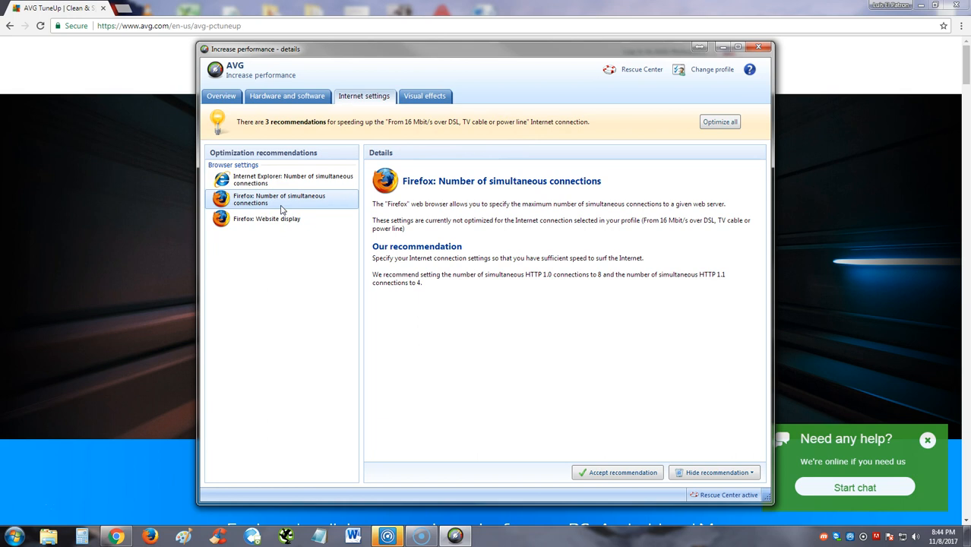
{"action": "left_click", "coordinate": [277, 222]}
{"action": "left_click", "coordinate": [278, 199]}
{"action": "left_click", "coordinate": [283, 186]}
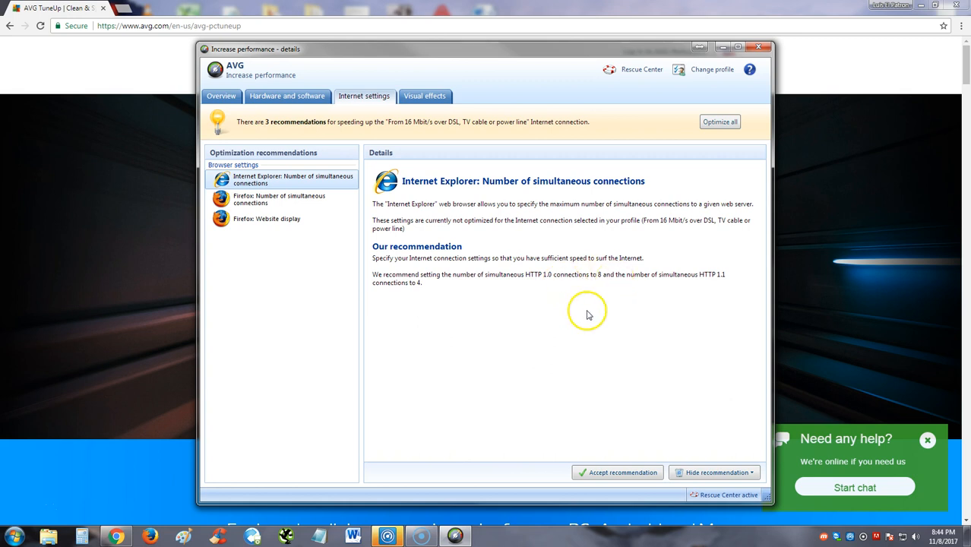
Step: Accept the Internet Explorer and Firefox simultaneous connections and Firefox website display recommendations, and return to the recommendations overview
{"action": "left_click", "coordinate": [613, 474]}
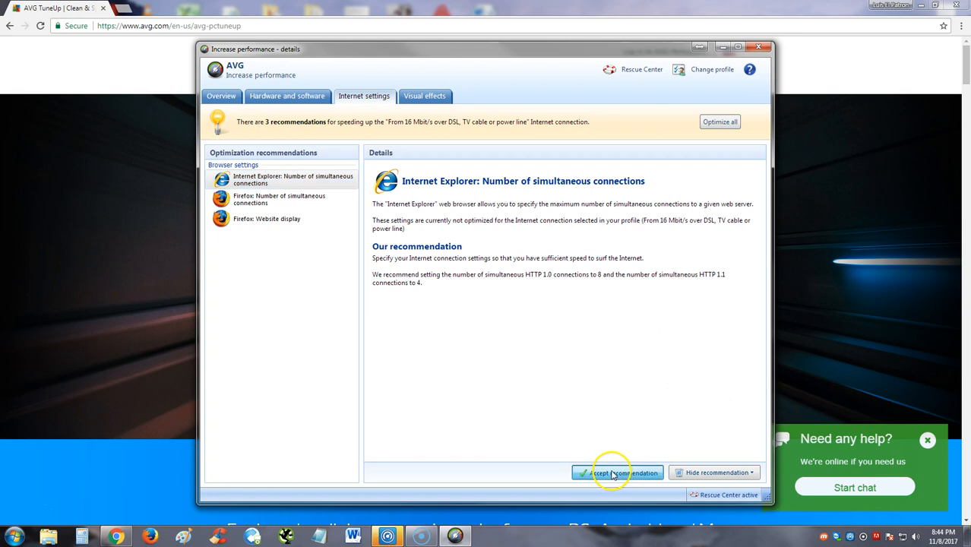
{"action": "left_click", "coordinate": [614, 478]}
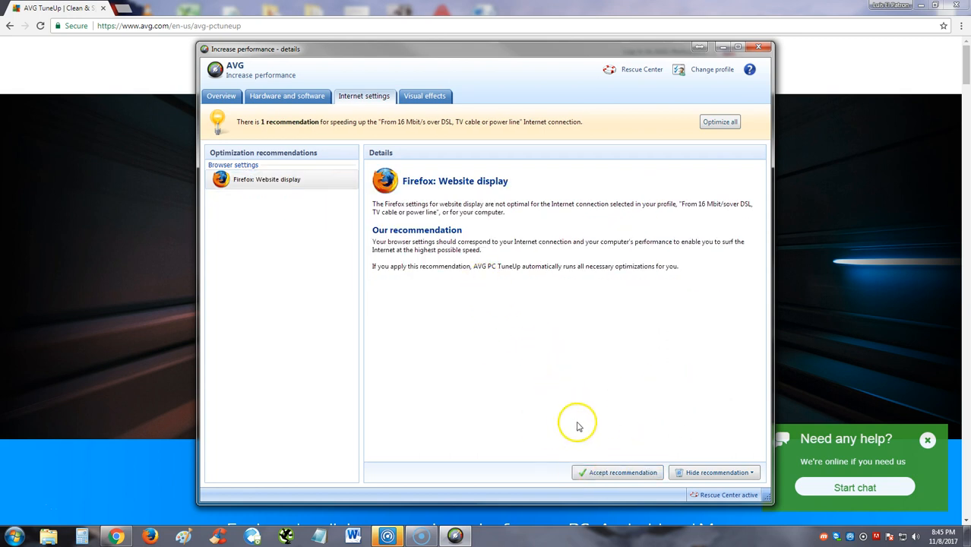
{"action": "left_click", "coordinate": [608, 474]}
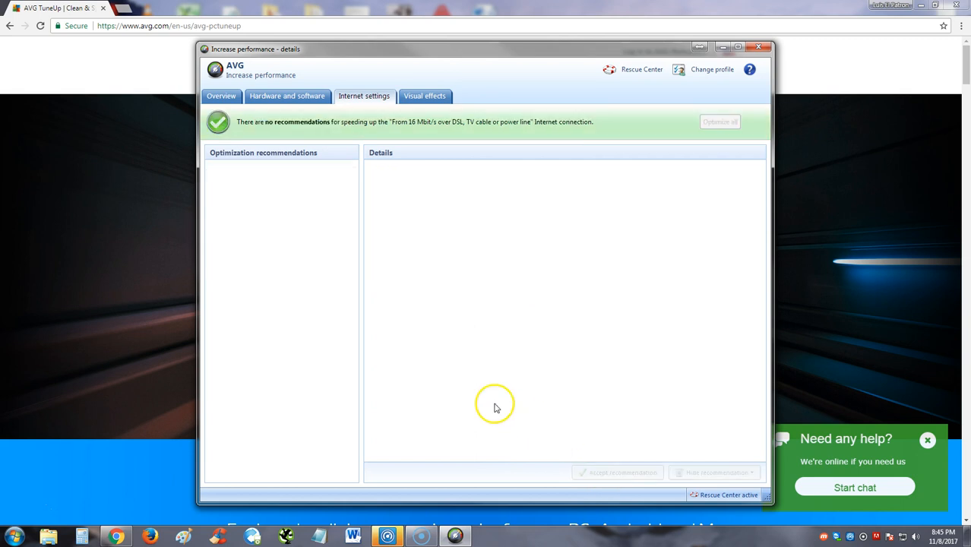
{"action": "left_click", "coordinate": [221, 95]}
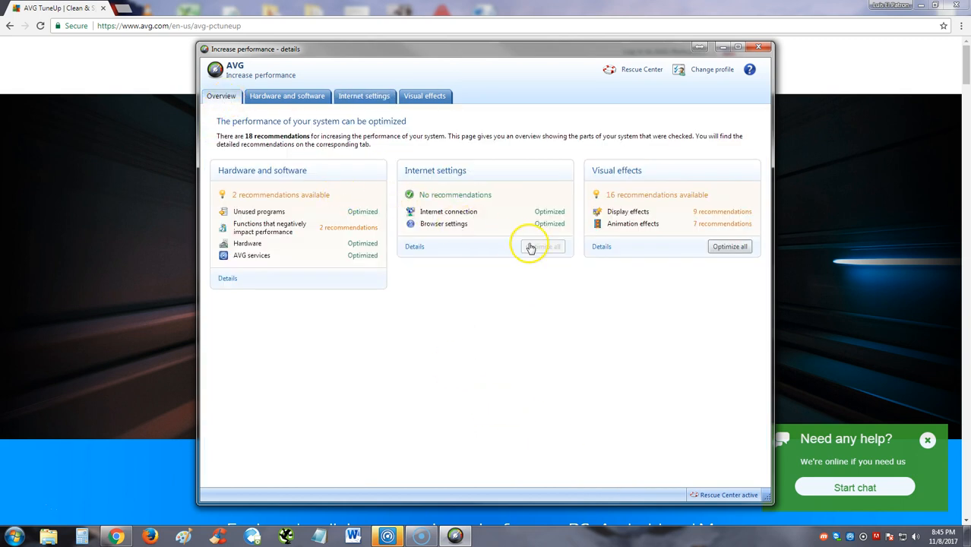
Step: Review the Power plan and Turn off quick Windows search recommendations without applying either, and return to the overview
{"action": "left_click", "coordinate": [351, 230]}
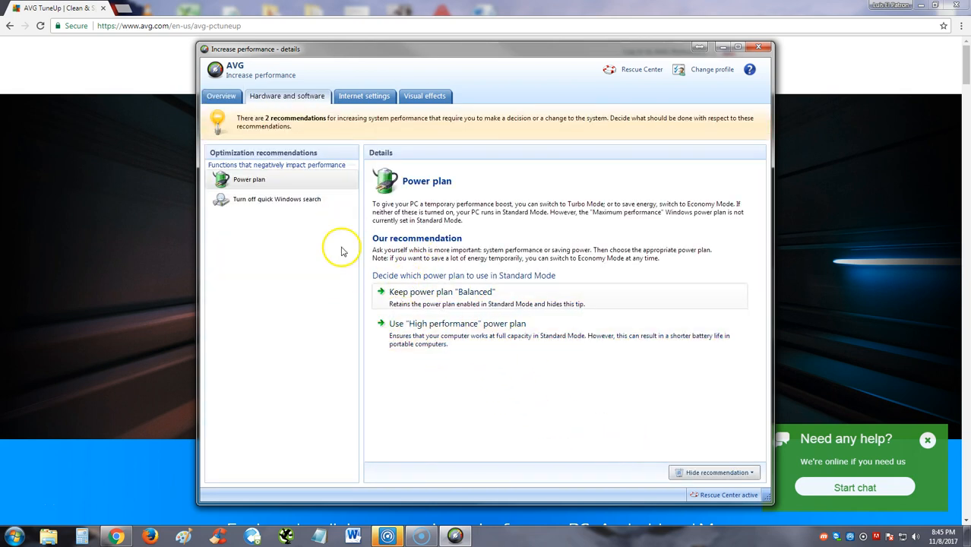
{"action": "left_click", "coordinate": [287, 208]}
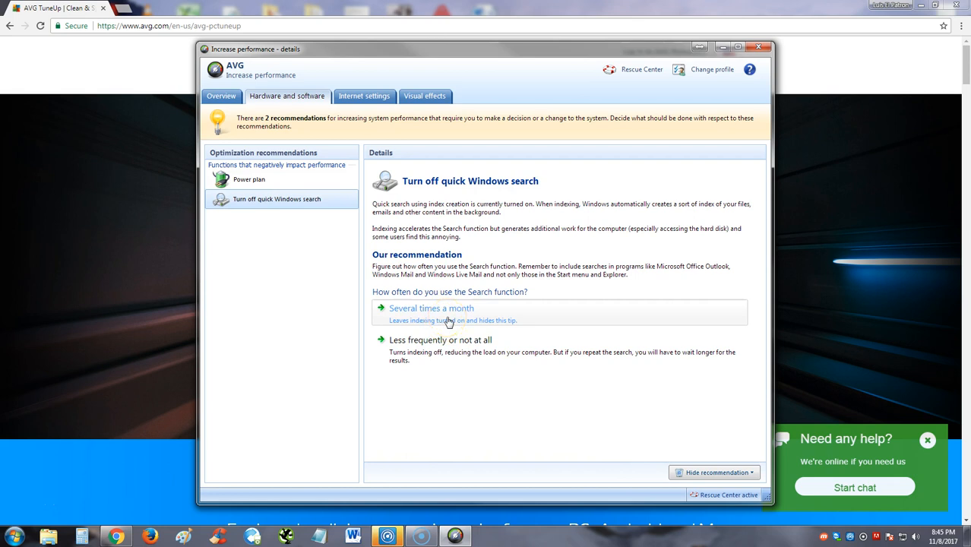
{"action": "left_click", "coordinate": [257, 182]}
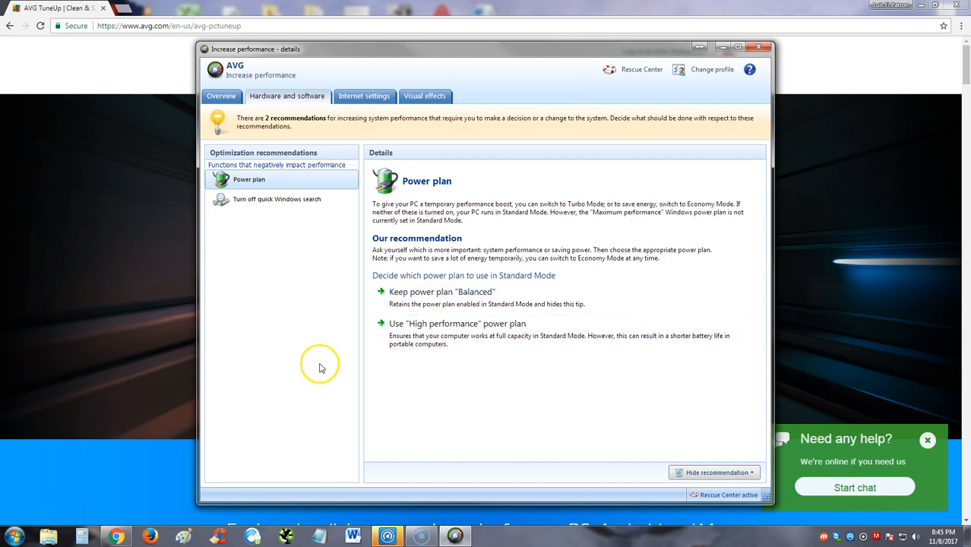
{"action": "left_click", "coordinate": [221, 96]}
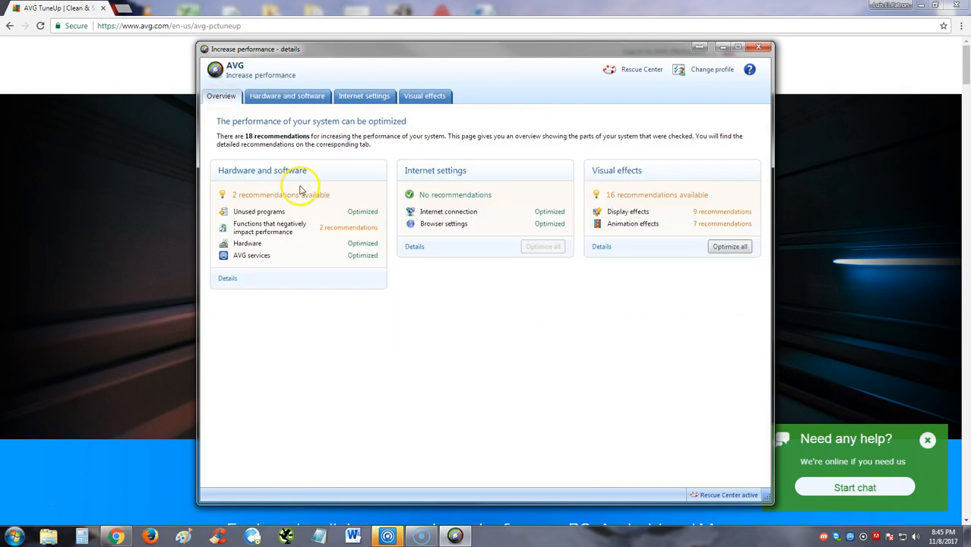
Step: Accept the recommendations to disable the Windows Aero transparent glass and the visual effects for windows and controls
{"action": "left_click", "coordinate": [634, 213]}
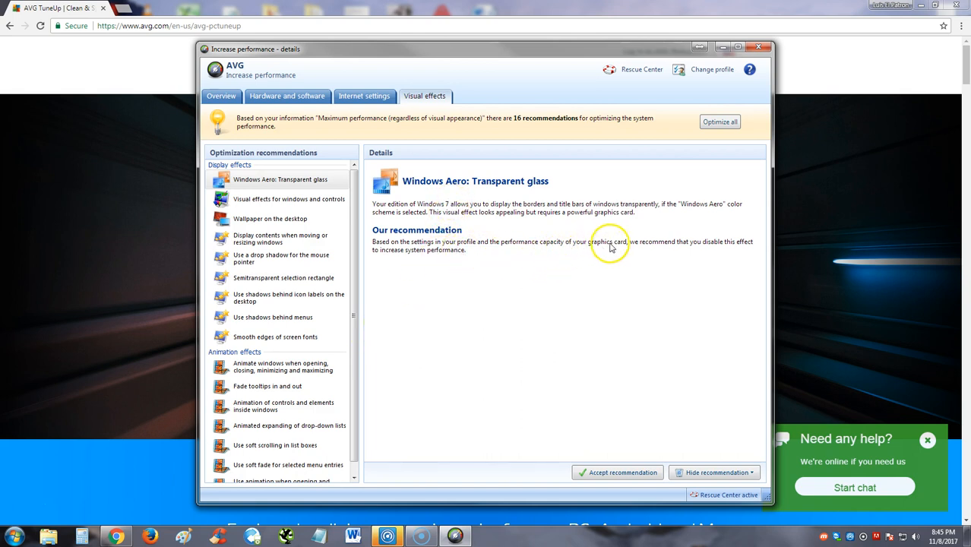
{"action": "left_click", "coordinate": [614, 472]}
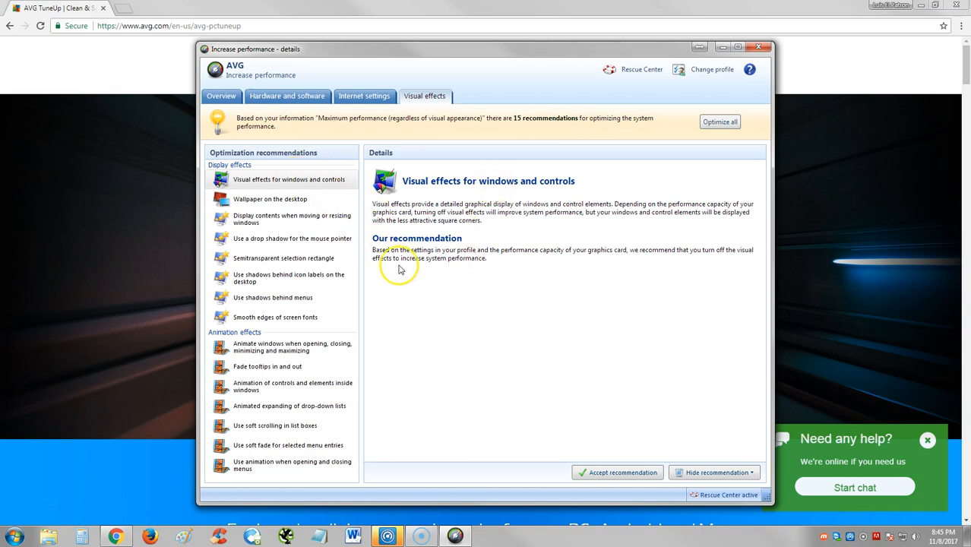
{"action": "left_click", "coordinate": [623, 472]}
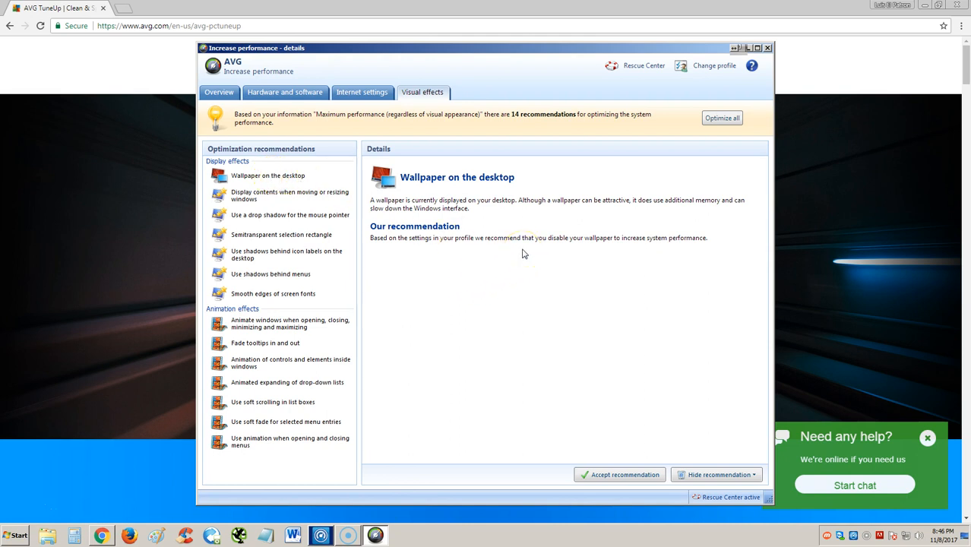
Step: Permanently hide the desktop wallpaper recommendation and accept all the other display effects recommendations, through Smooth edges of screen fonts
{"action": "left_click", "coordinate": [722, 474]}
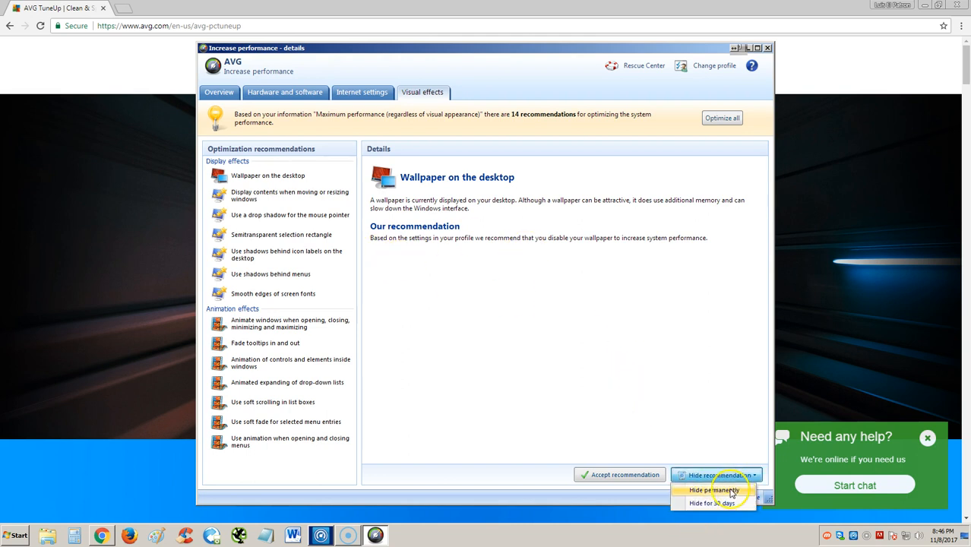
{"action": "left_click", "coordinate": [713, 490]}
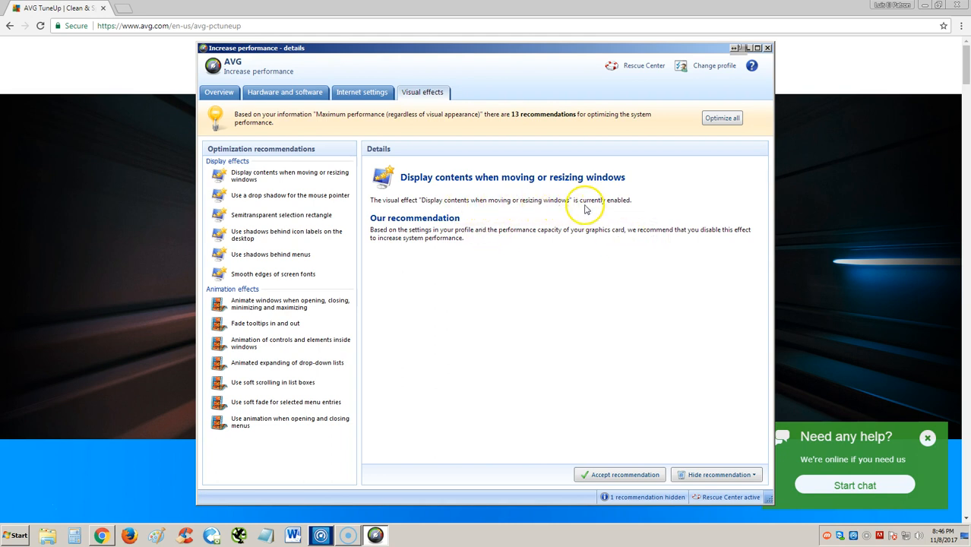
{"action": "left_click", "coordinate": [600, 474]}
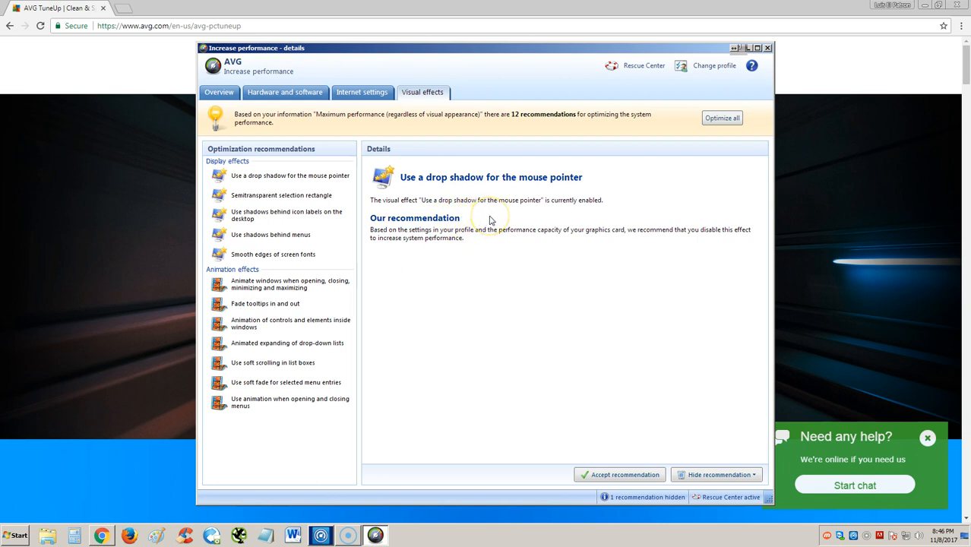
{"action": "left_click", "coordinate": [640, 476]}
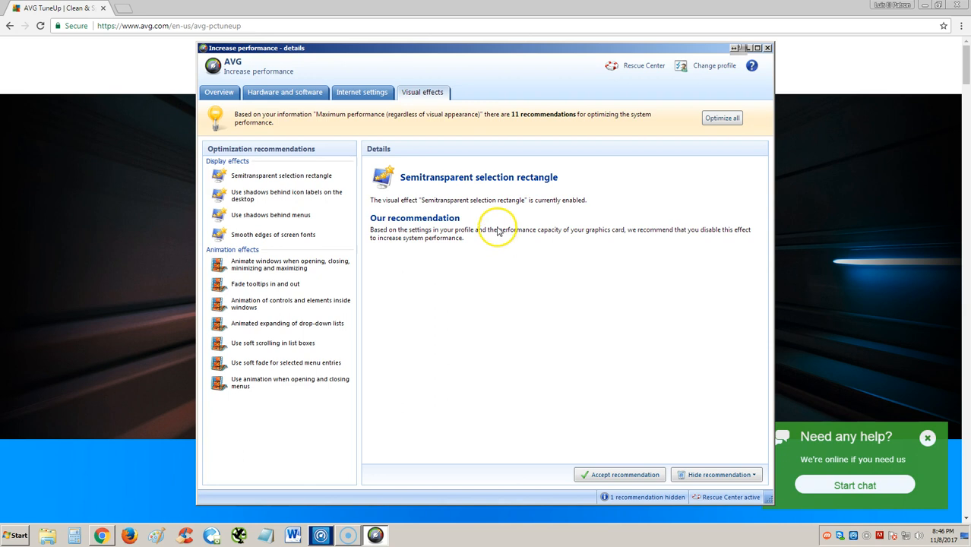
{"action": "left_click", "coordinate": [617, 475]}
{"action": "left_click", "coordinate": [617, 476]}
{"action": "left_click", "coordinate": [617, 476]}
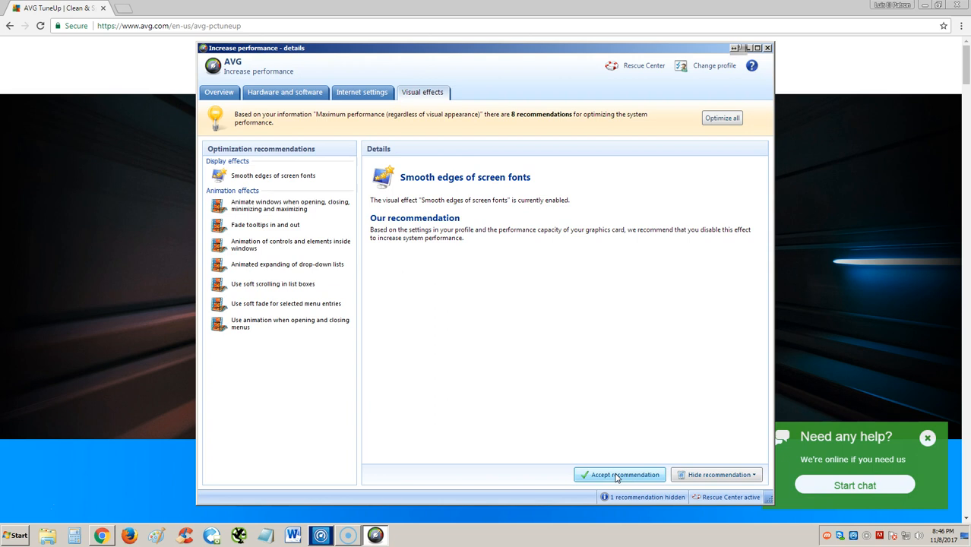
{"action": "left_click", "coordinate": [616, 476]}
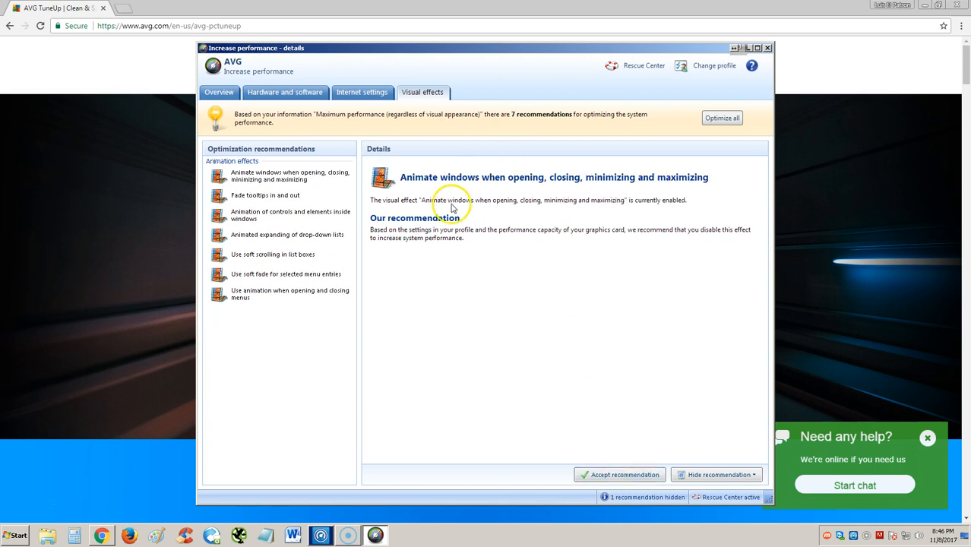
Step: Accept all the animation effects recommendations, from window animation to menu animation, and close the performance details after checking the overview
{"action": "left_click", "coordinate": [617, 474]}
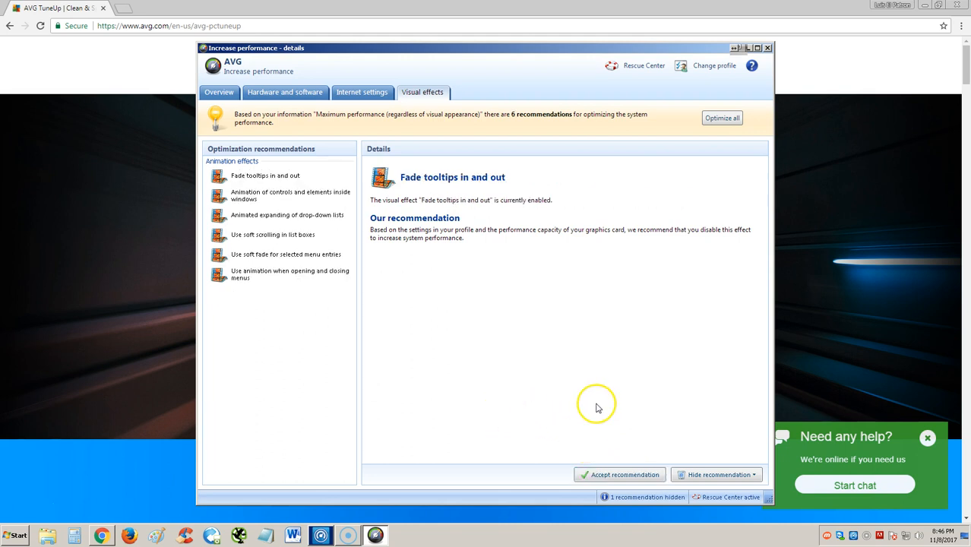
{"action": "left_click", "coordinate": [606, 475]}
{"action": "left_click", "coordinate": [606, 476]}
{"action": "left_click", "coordinate": [605, 476]}
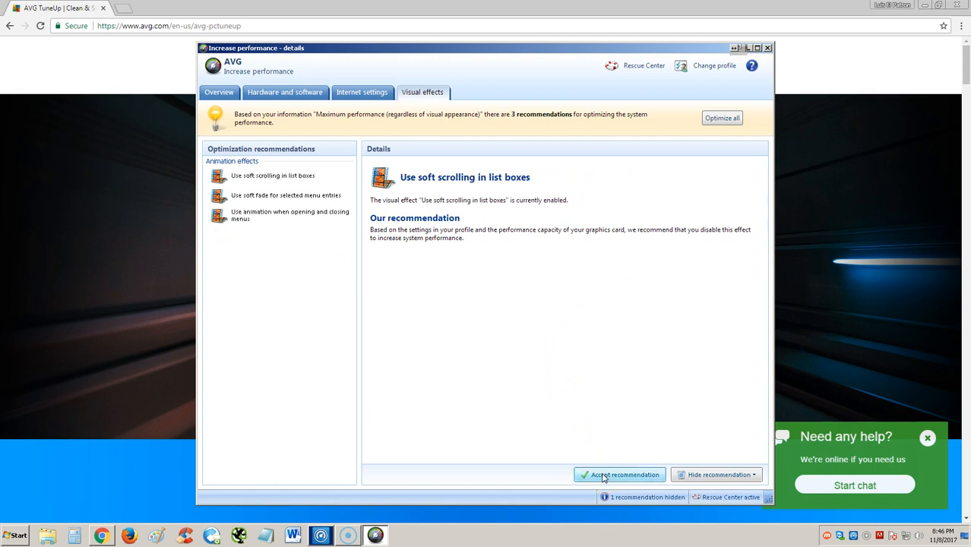
{"action": "left_click", "coordinate": [604, 476]}
{"action": "left_click", "coordinate": [605, 476]}
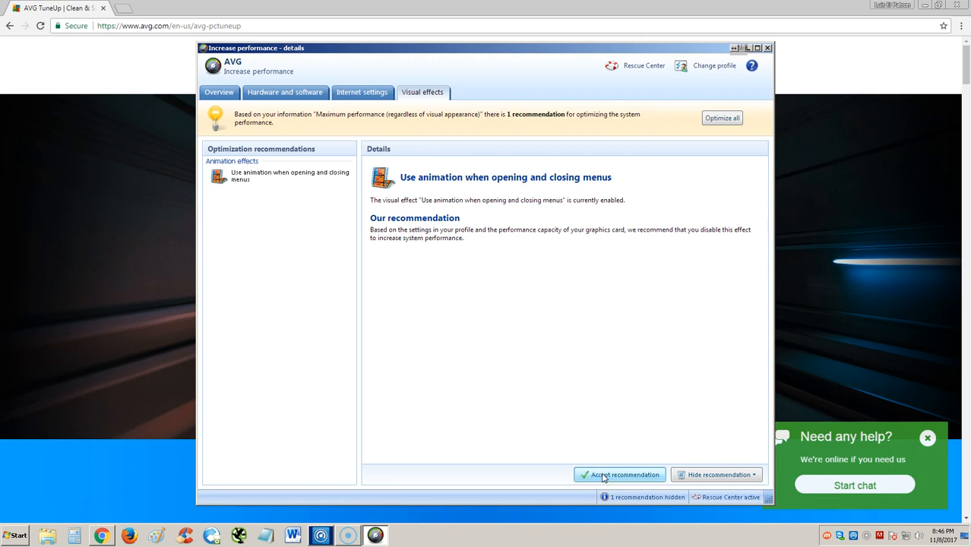
{"action": "left_click", "coordinate": [605, 476]}
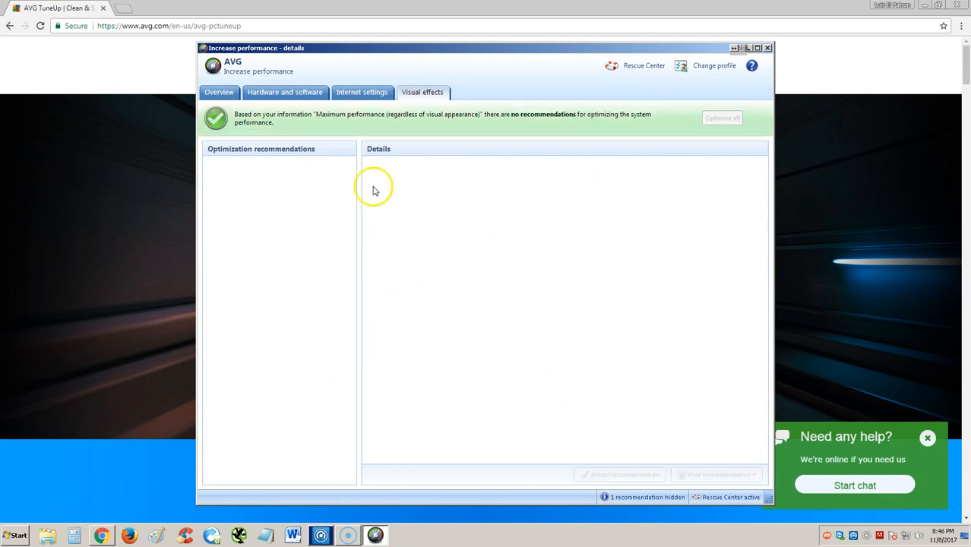
{"action": "left_click", "coordinate": [219, 91]}
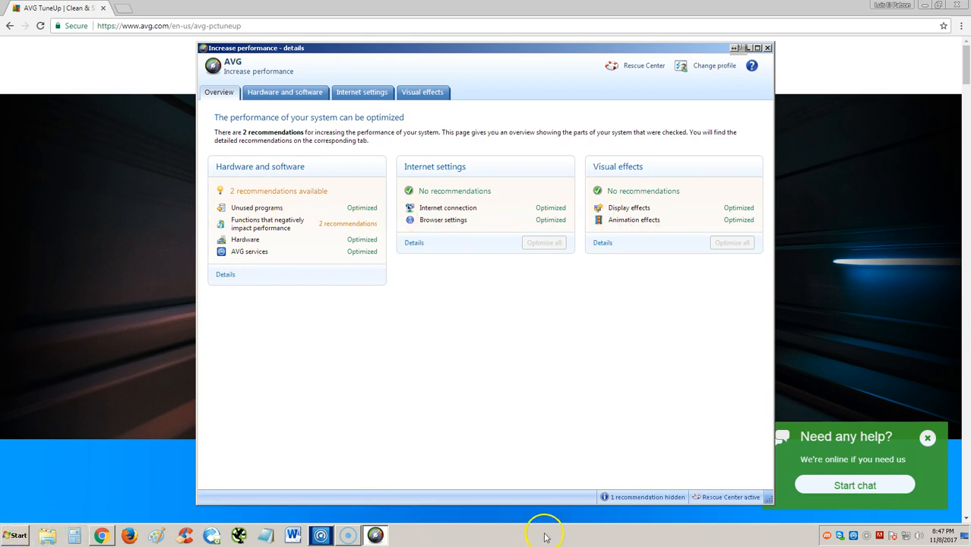
{"action": "left_click", "coordinate": [767, 49]}
Step: Start configuring Turbo Mode, keeping all options for postponing automatic maintenance tasks and limiting connections with external devices
{"action": "left_click", "coordinate": [661, 232]}
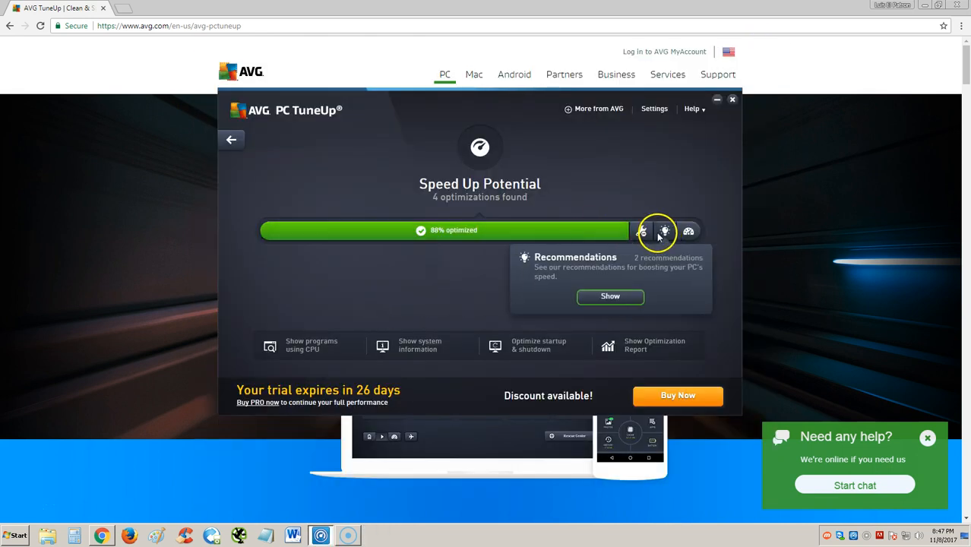
{"action": "left_click", "coordinate": [688, 233]}
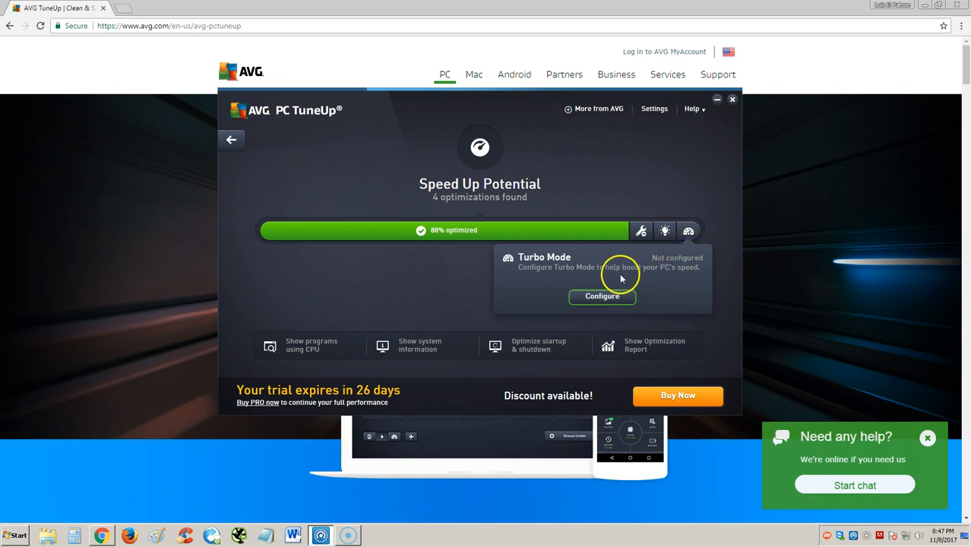
{"action": "left_click", "coordinate": [606, 296]}
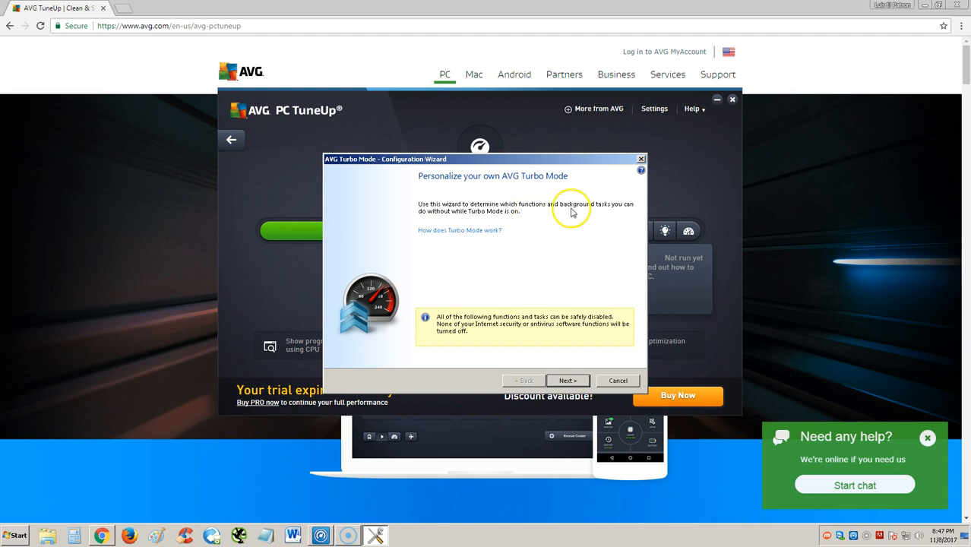
{"action": "left_click", "coordinate": [568, 381]}
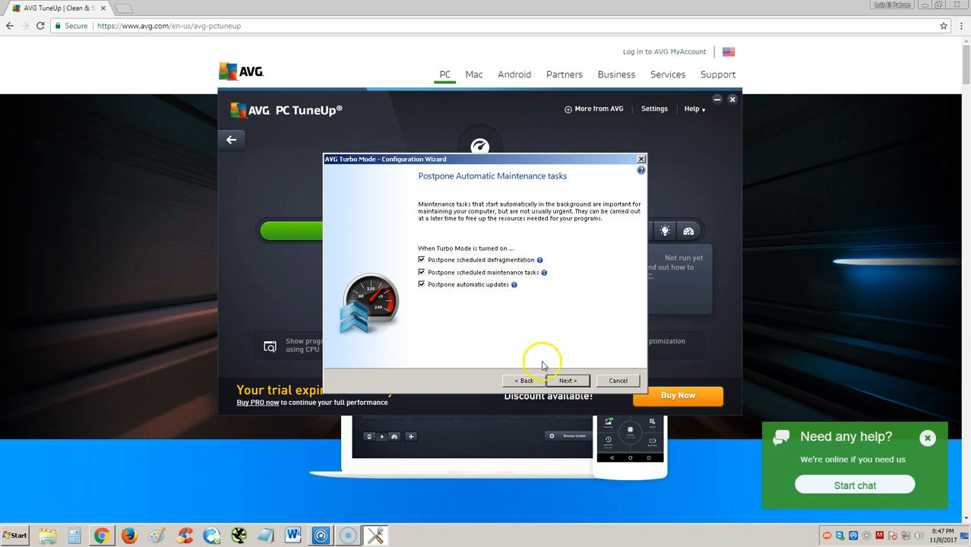
{"action": "left_click", "coordinate": [566, 380]}
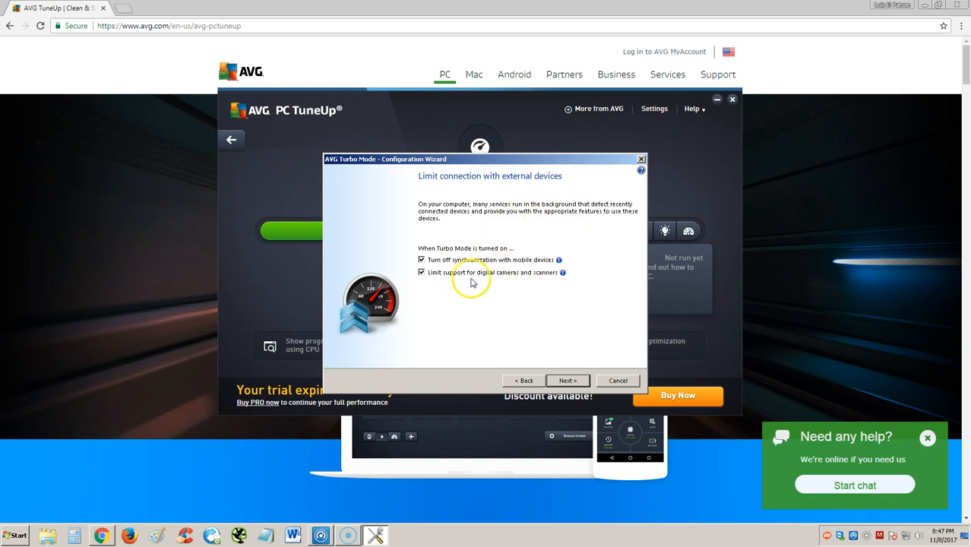
{"action": "left_click", "coordinate": [566, 381]}
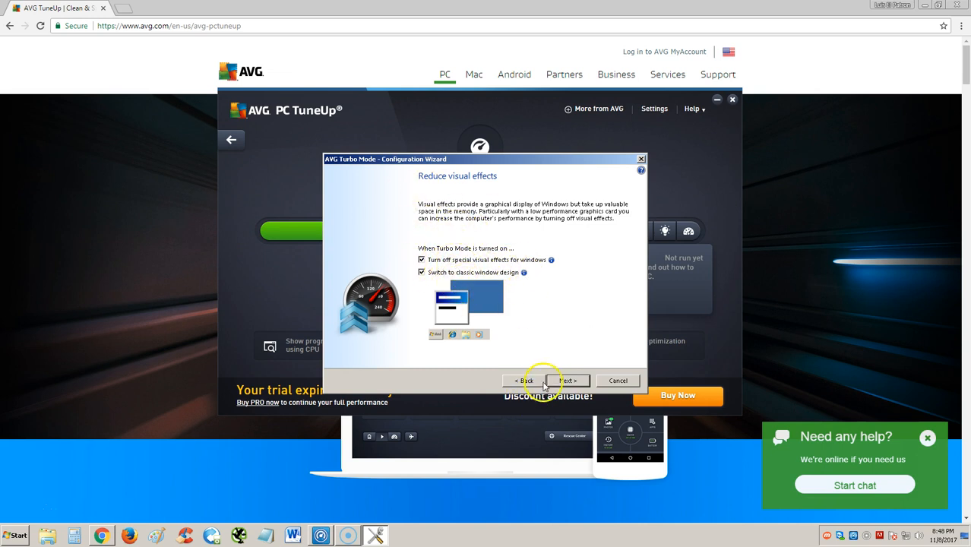
Step: Keep all remaining Turbo Mode options for visual effects, power, background functions and extra services, and finish with Turbo Mode turned on permanently
{"action": "left_click", "coordinate": [567, 381]}
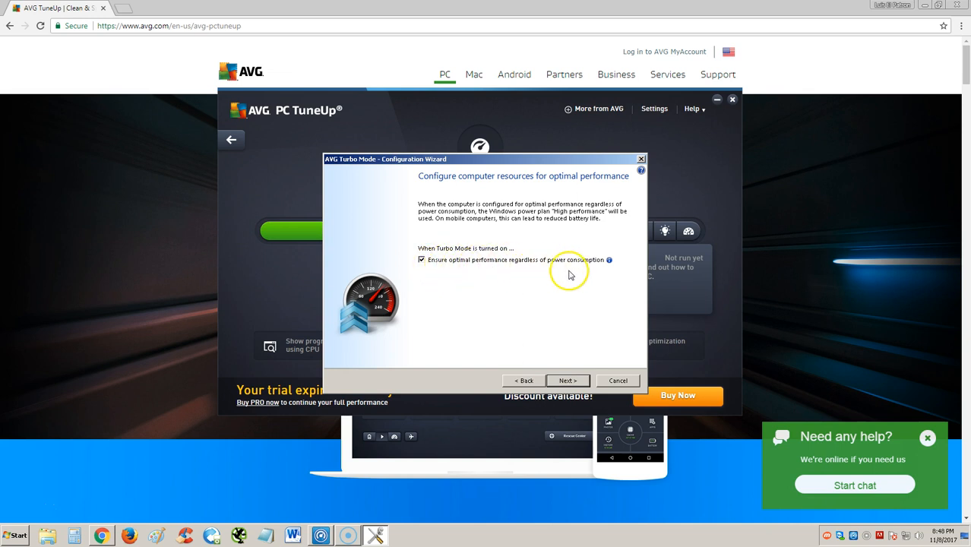
{"action": "left_click", "coordinate": [569, 381]}
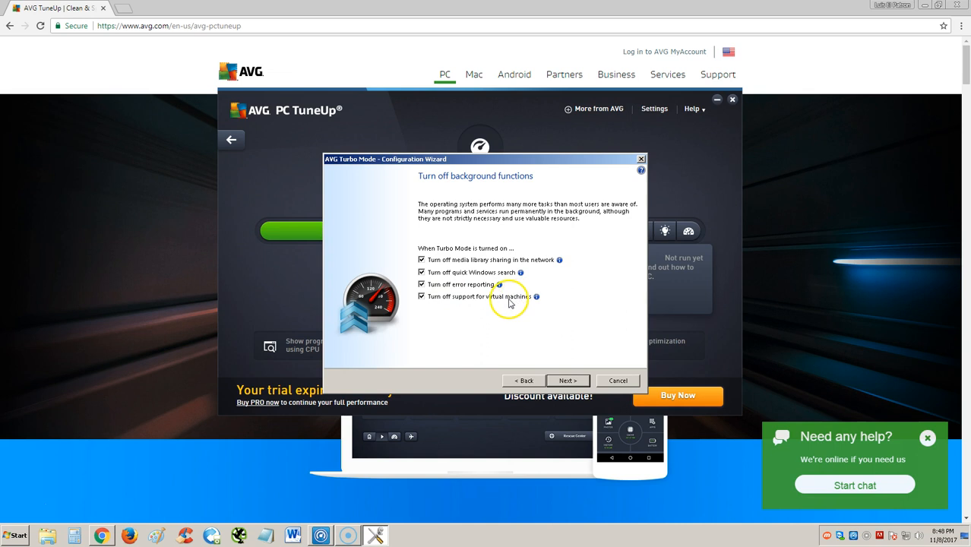
{"action": "left_click", "coordinate": [565, 380]}
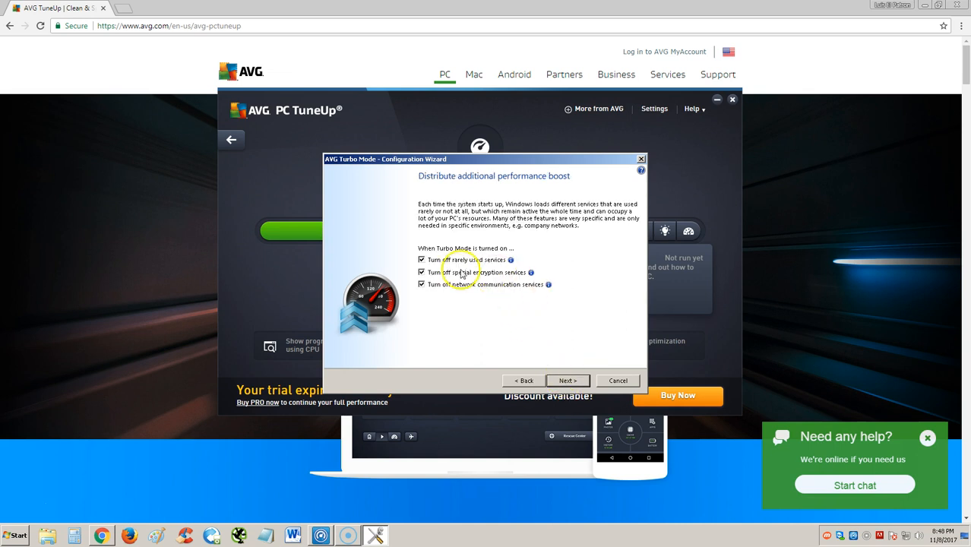
{"action": "left_click", "coordinate": [566, 381]}
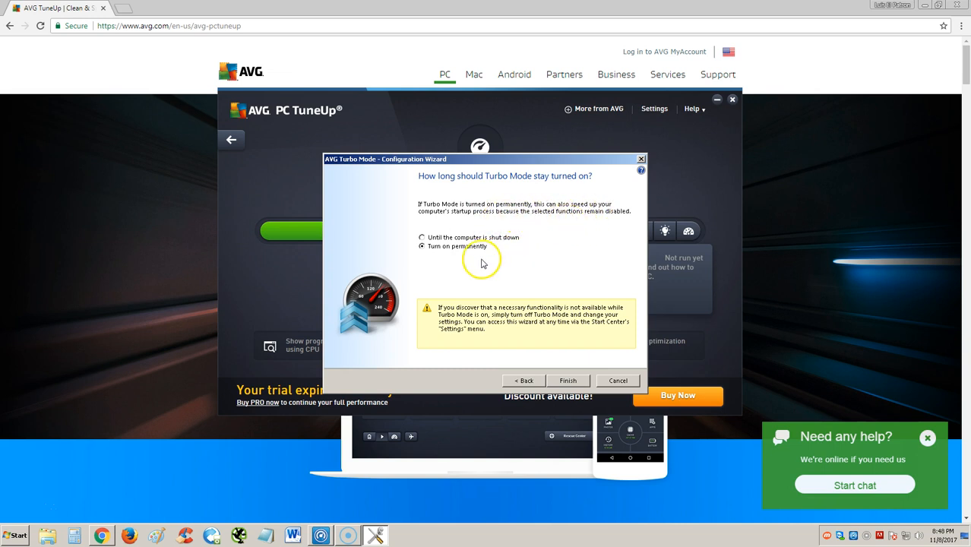
{"action": "left_click", "coordinate": [569, 381]}
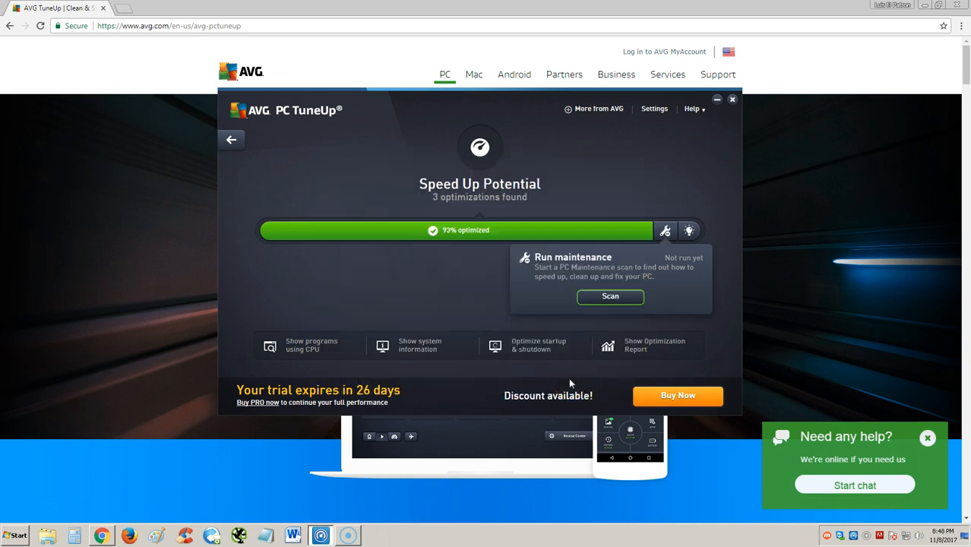
Step: Reopen the performance recommendations analysis and close it without changing anything
{"action": "left_click", "coordinate": [689, 230]}
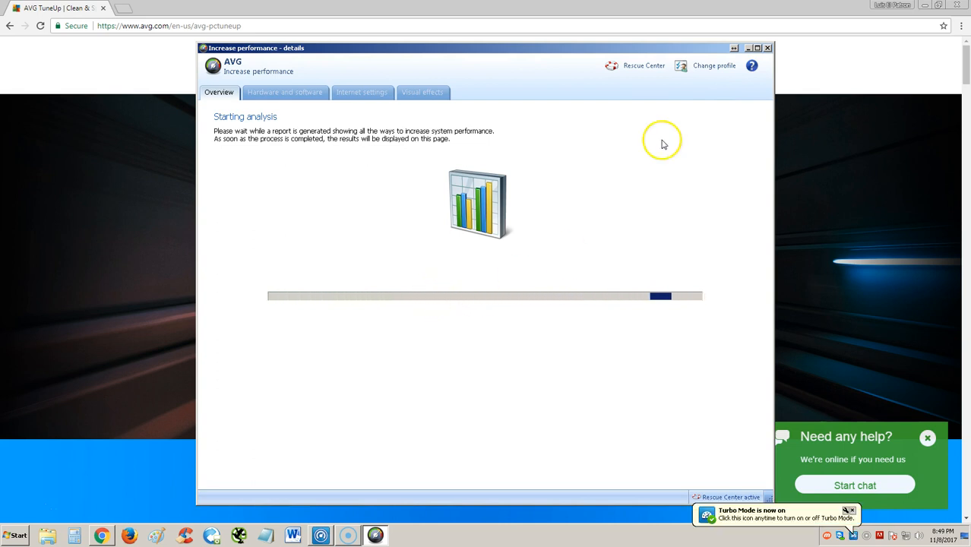
{"action": "left_click", "coordinate": [768, 48]}
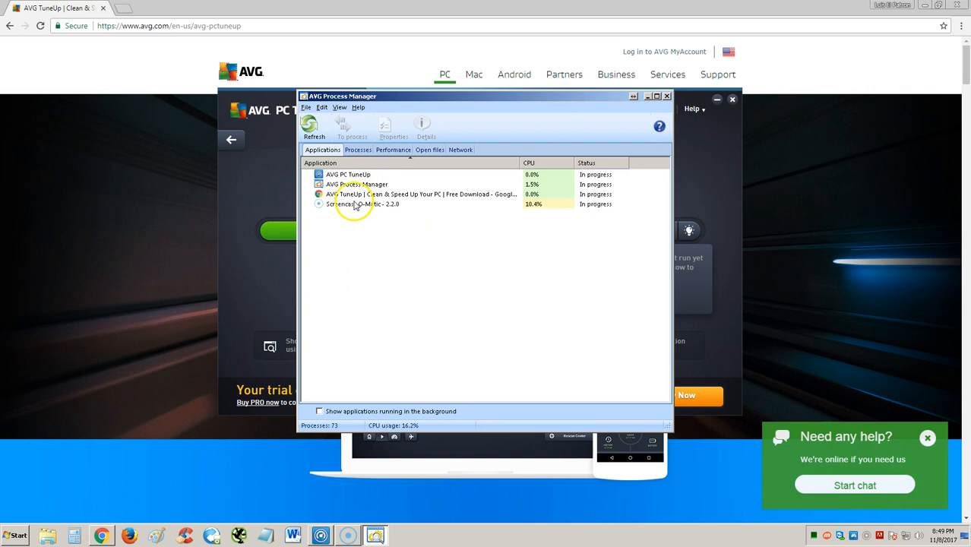
Step: Examine the running processes and performance graphs in Process Manager, and view the System Information overview
{"action": "left_click", "coordinate": [357, 150]}
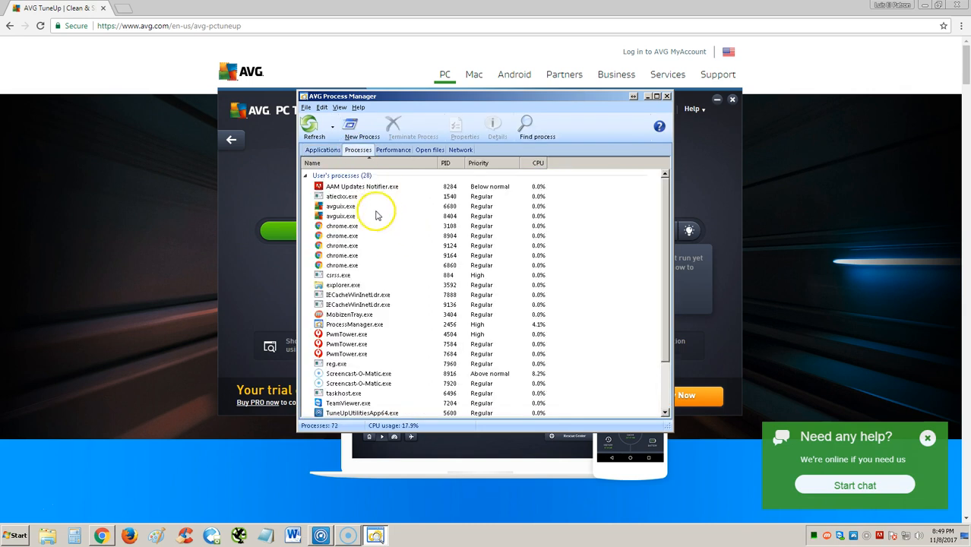
{"action": "left_click", "coordinate": [394, 151]}
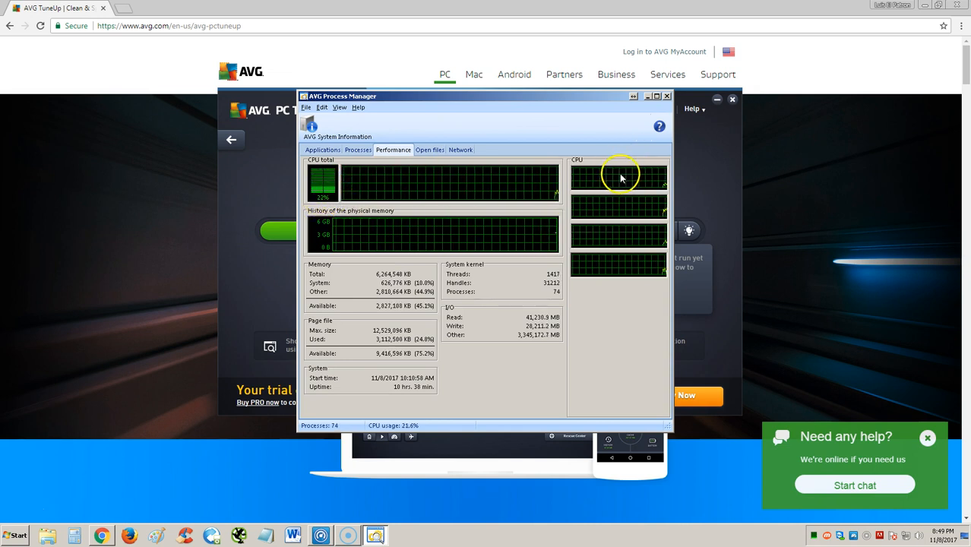
{"action": "left_click", "coordinate": [666, 98]}
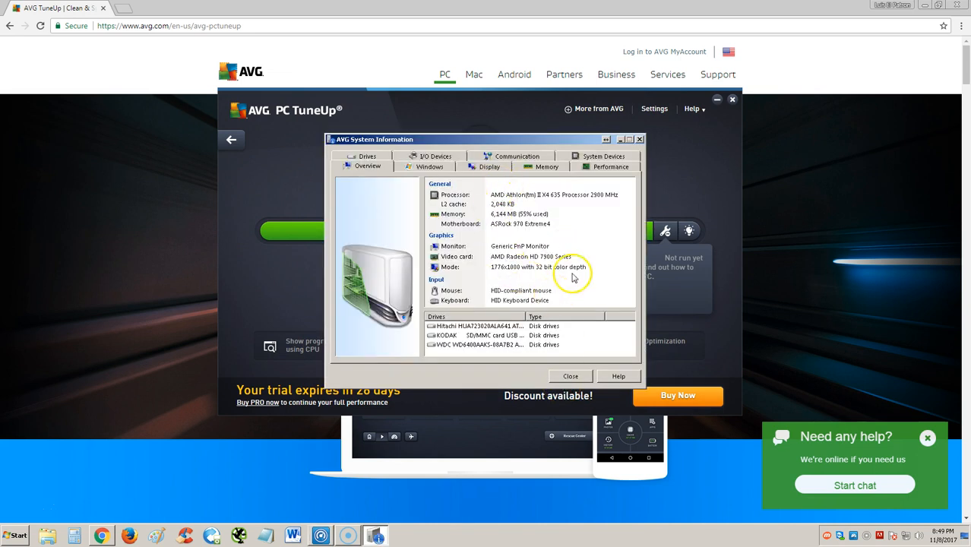
{"action": "left_click", "coordinate": [639, 140]}
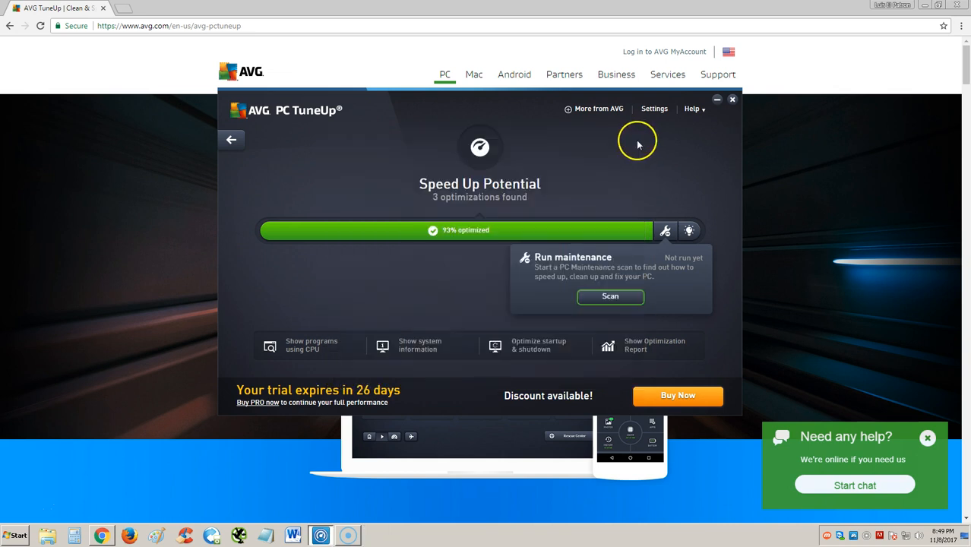
Step: Open the startup and shutdown optimizer, answering No to using a pen or tablet and No to accessing a company network
{"action": "left_click", "coordinate": [568, 352]}
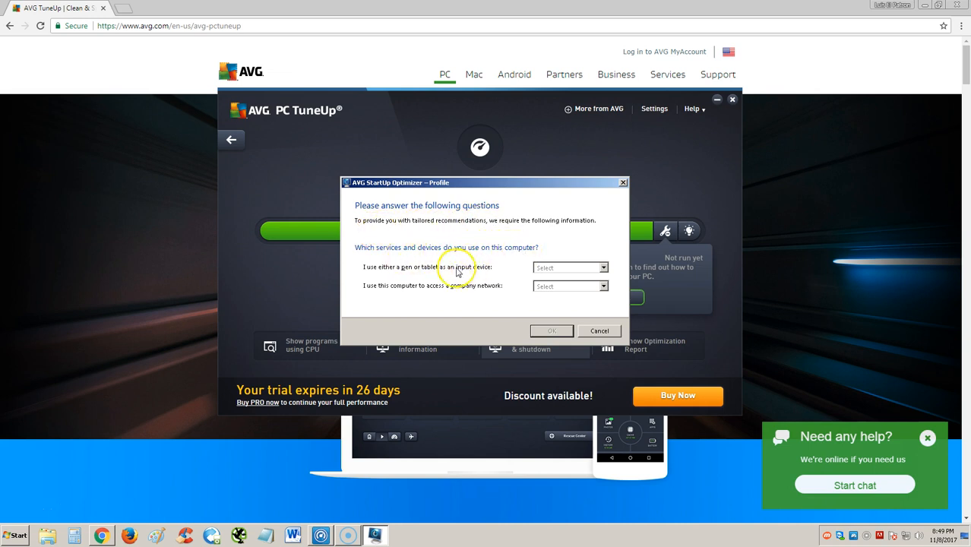
{"action": "left_click", "coordinate": [547, 268]}
{"action": "left_click", "coordinate": [553, 293]}
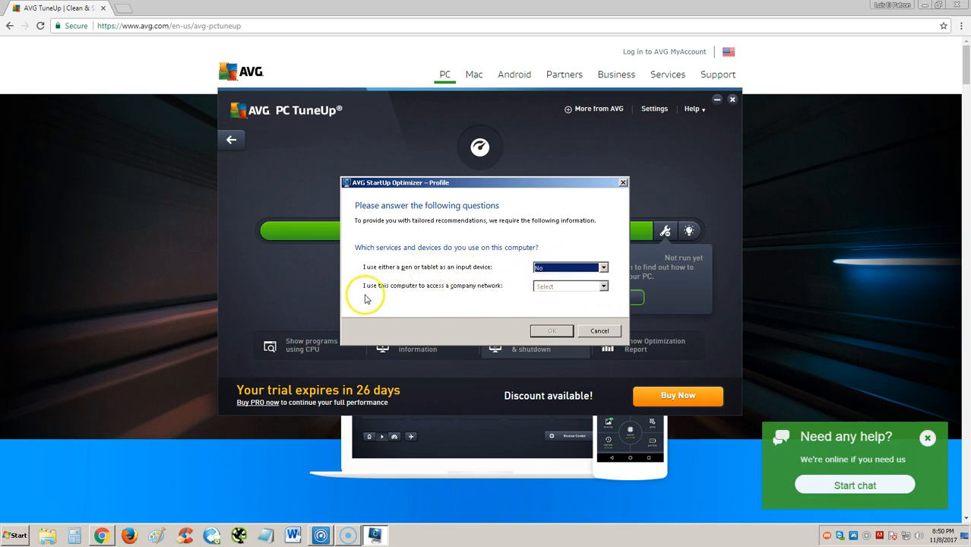
{"action": "left_click", "coordinate": [557, 287]}
{"action": "left_click", "coordinate": [551, 311]}
{"action": "left_click", "coordinate": [551, 330]}
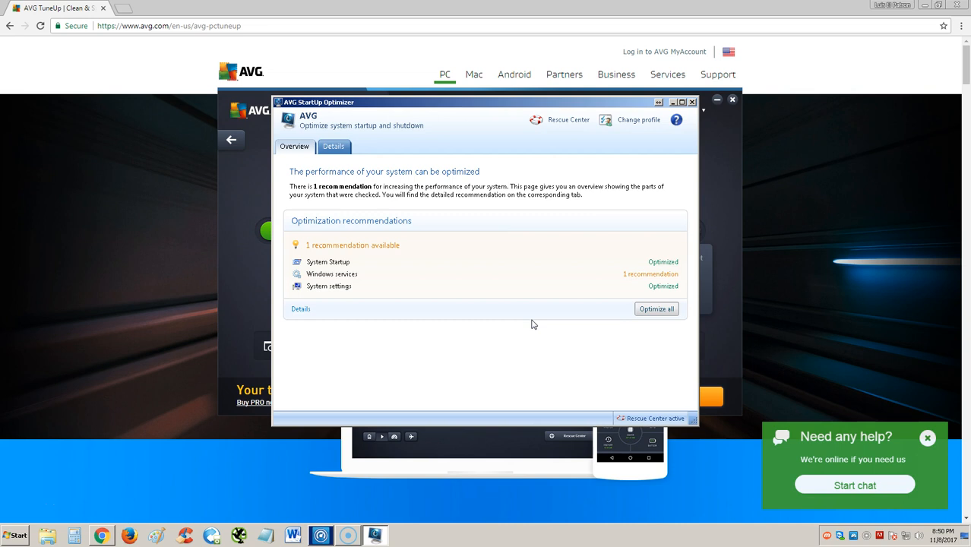
Step: Review the IKE and AuthIP IPsec Keying Modules recommendation, hide it permanently, and close StartUp Optimizer
{"action": "left_click", "coordinate": [358, 245]}
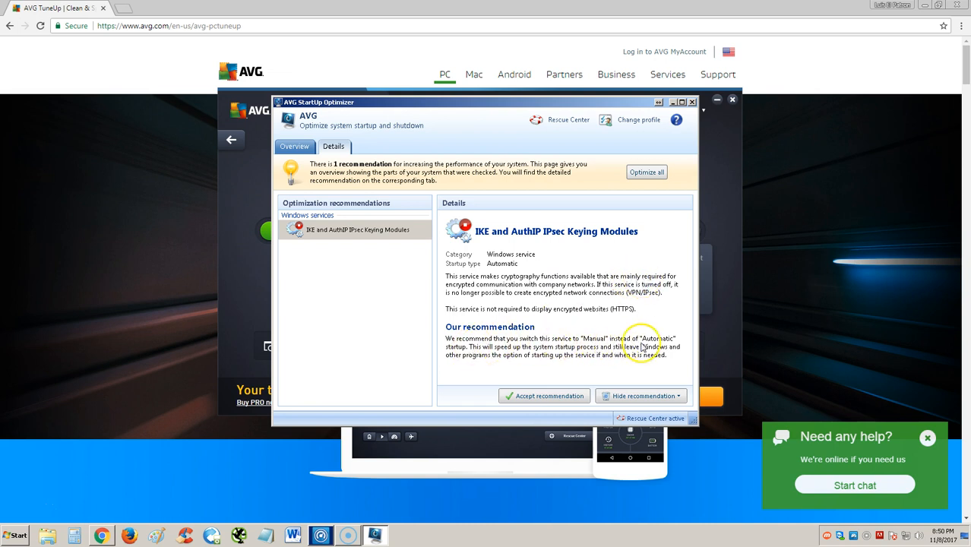
{"action": "left_click", "coordinate": [653, 395]}
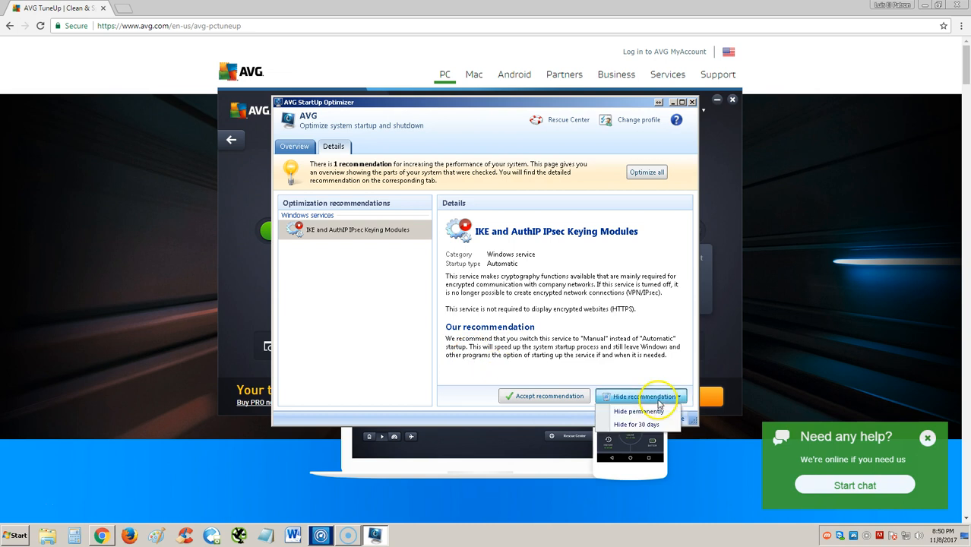
{"action": "left_click", "coordinate": [645, 411]}
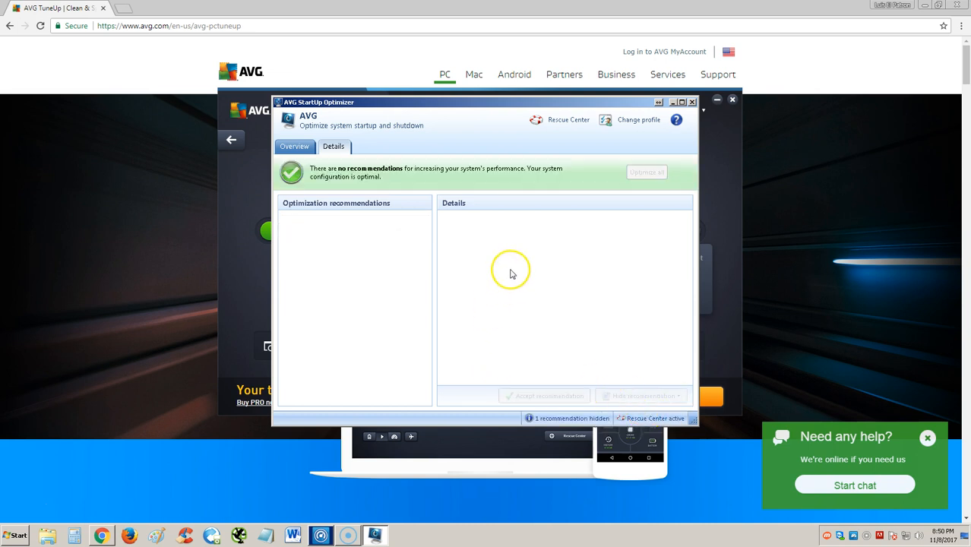
{"action": "left_click", "coordinate": [691, 102]}
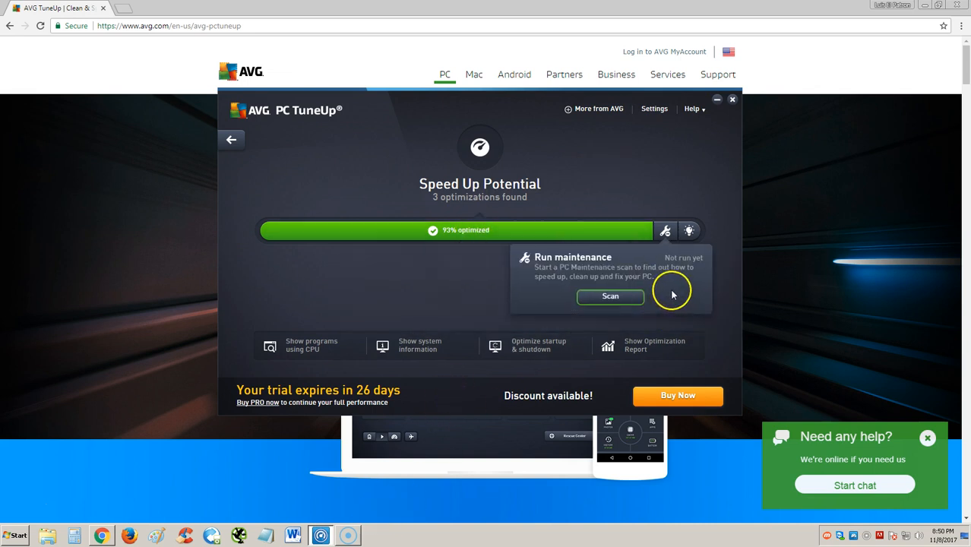
Step: Recheck the startup and shutdown recommendations, and view the Optimization Report for the 30-day and 7-day periods
{"action": "left_click", "coordinate": [611, 350]}
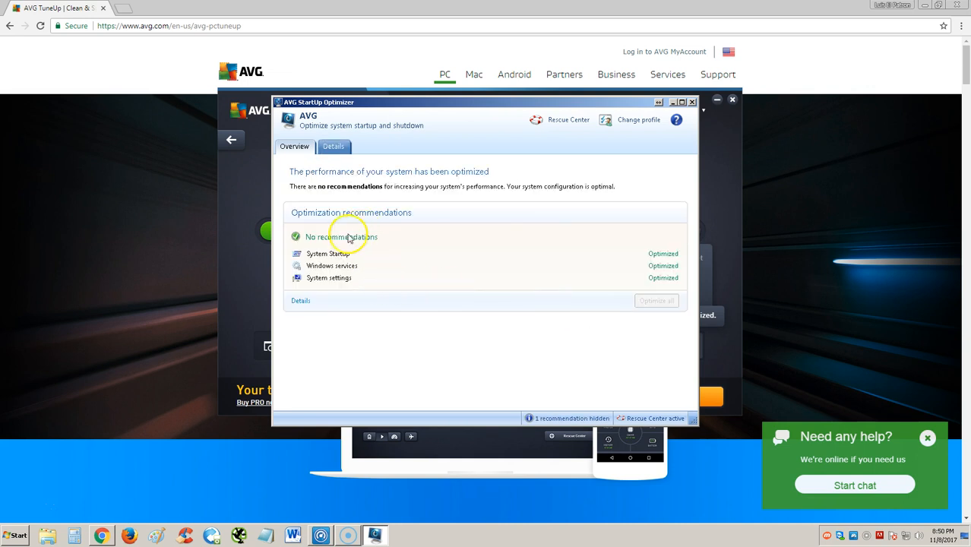
{"action": "left_click", "coordinate": [692, 102]}
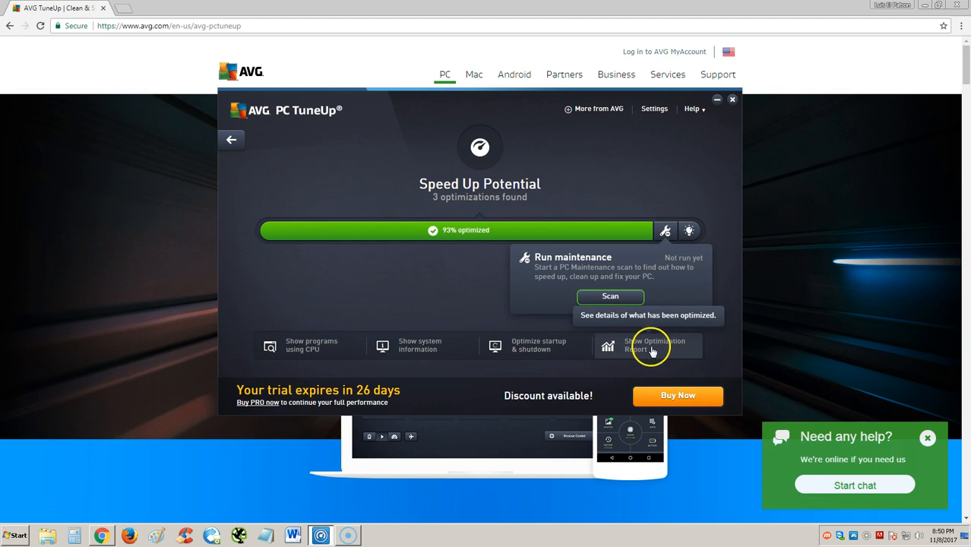
{"action": "left_click", "coordinate": [651, 348]}
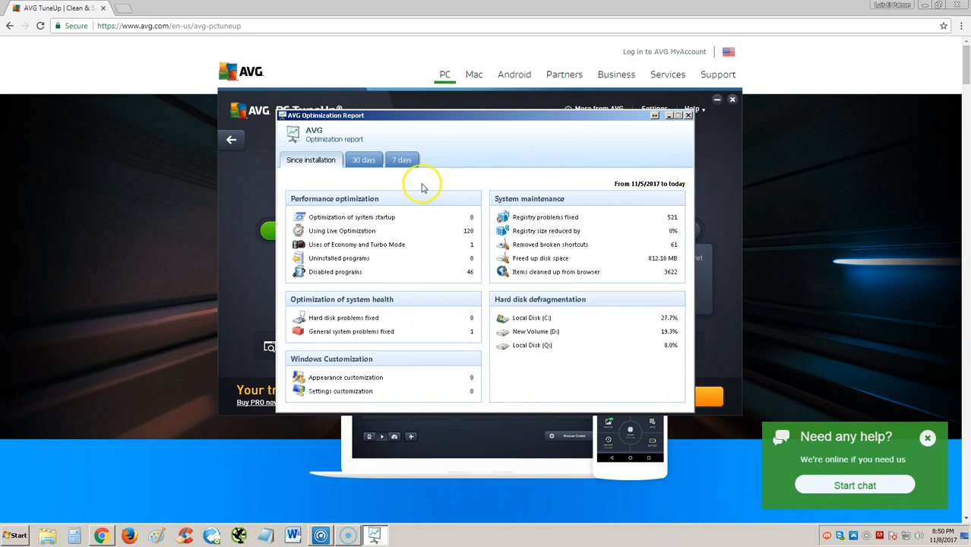
{"action": "left_click", "coordinate": [369, 161]}
{"action": "left_click", "coordinate": [402, 161]}
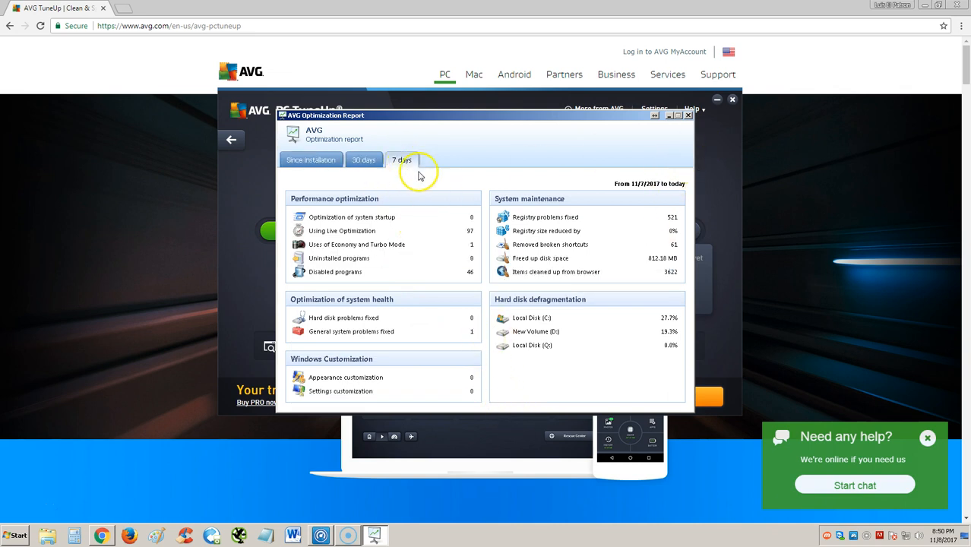
{"action": "left_click", "coordinate": [687, 116]}
Step: Return to the main overview and open the Free Up Space category
{"action": "left_click", "coordinate": [243, 143]}
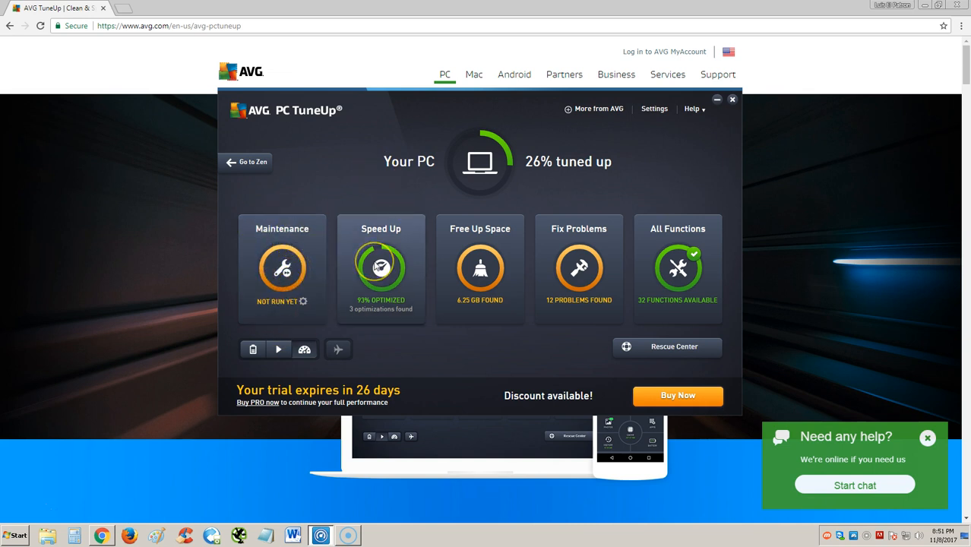
{"action": "left_click", "coordinate": [483, 293]}
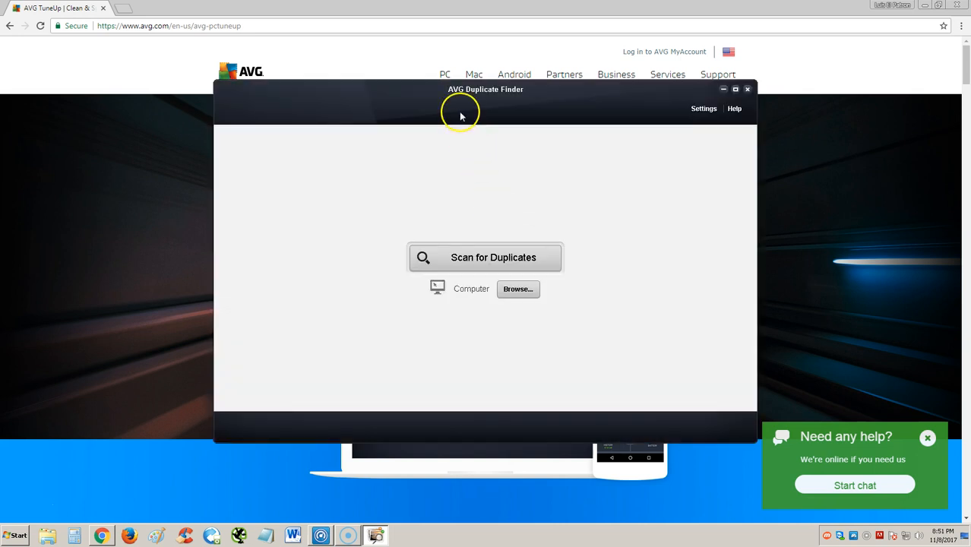
Step: Try to scan the computer for duplicate files, cancelling the scan and closing Duplicate Finder
{"action": "mouse_move", "coordinate": [461, 116]}
{"action": "left_mouse_down"}
{"action": "mouse_move", "coordinate": [450, 280]}
{"action": "mouse_move", "coordinate": [470, 237]}
{"action": "mouse_move", "coordinate": [457, 125]}
{"action": "left_mouse_up"}
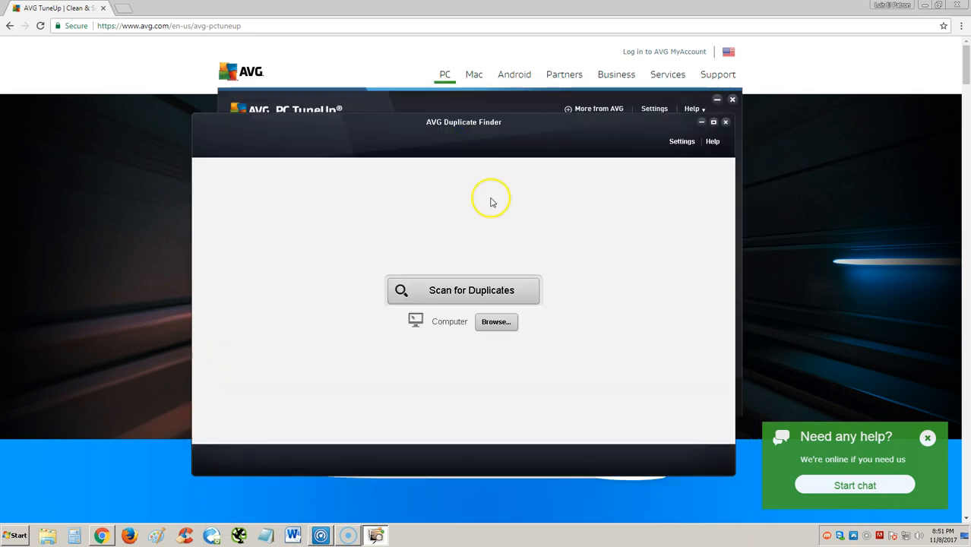
{"action": "left_click", "coordinate": [462, 291]}
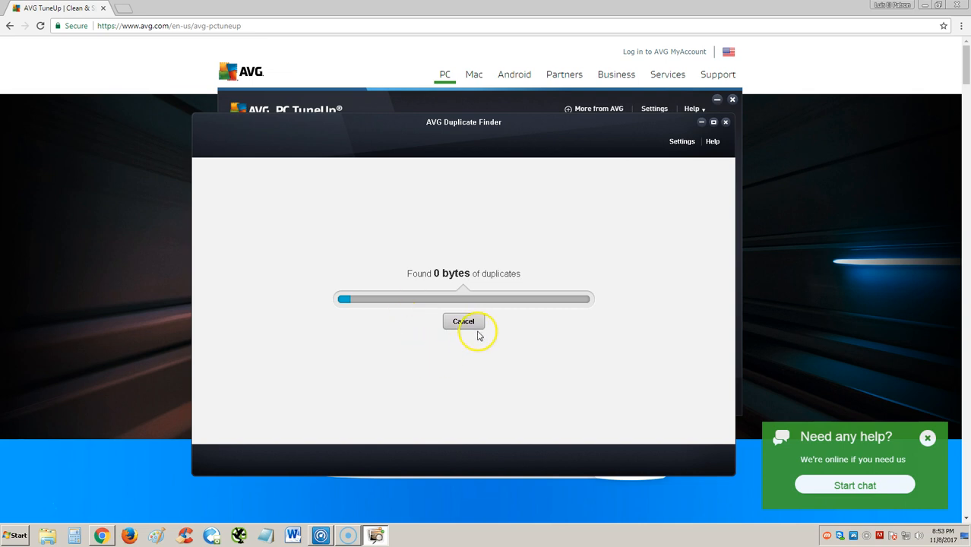
{"action": "left_click", "coordinate": [462, 348]}
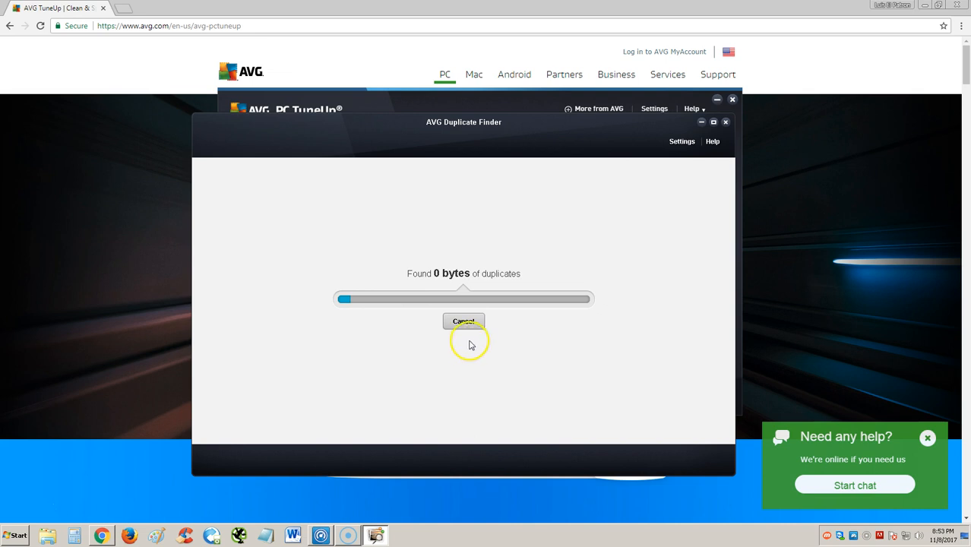
{"action": "left_click", "coordinate": [465, 323]}
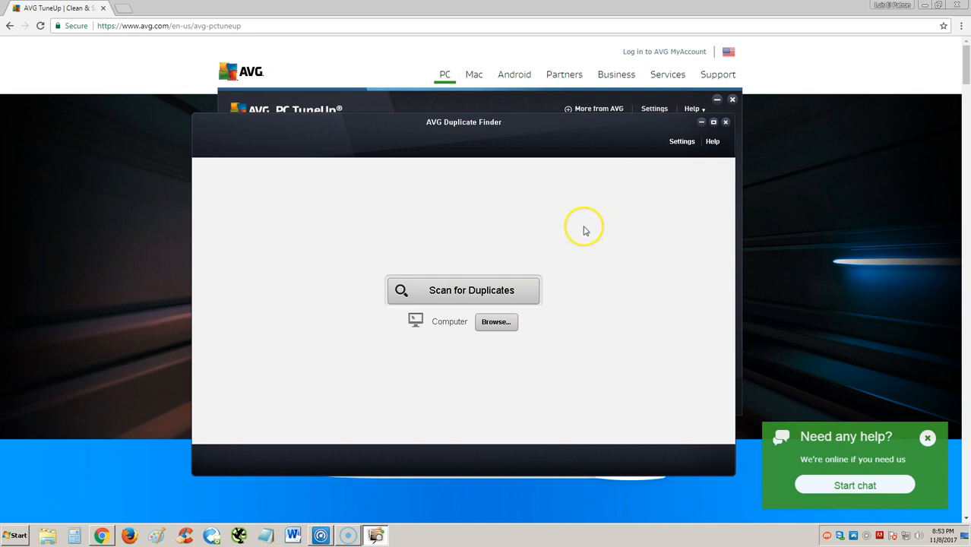
{"action": "left_click_drag", "start_coordinate": [513, 150], "coordinate": [535, 159]}
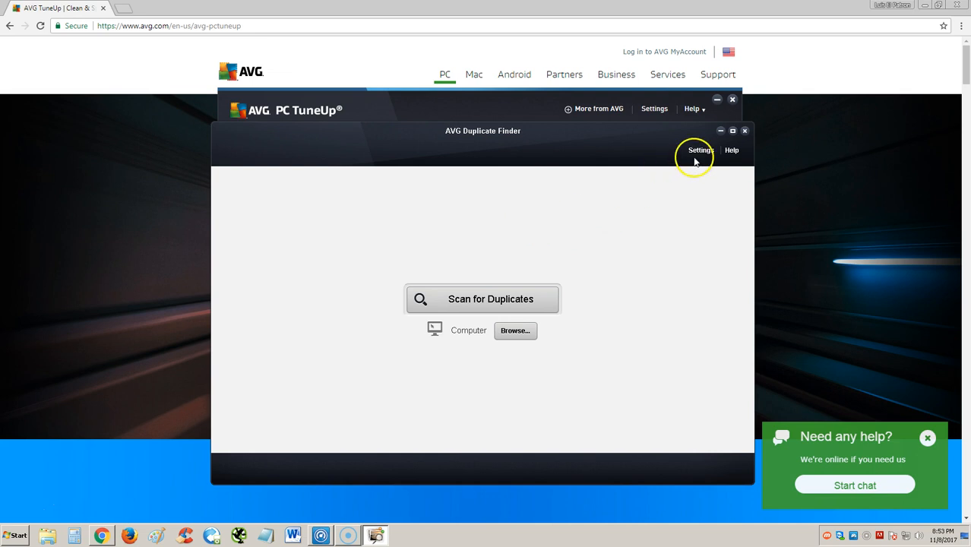
{"action": "left_click", "coordinate": [744, 131]}
{"action": "left_click", "coordinate": [527, 333]}
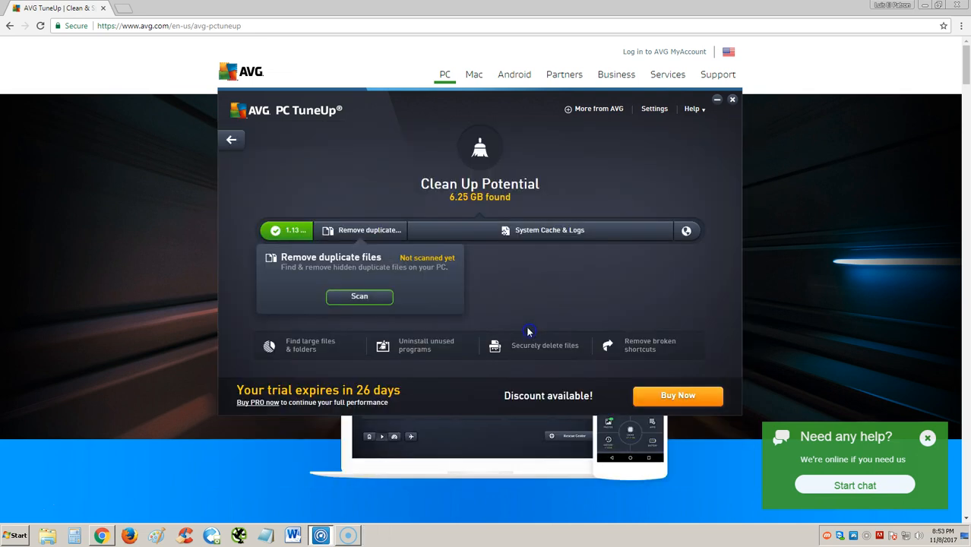
Step: In System Cache & Logs, select the Windows error analysis files, log files, caches, Recycle Bin and games statistics for deletion, accepting the warnings
{"action": "mouse_move", "coordinate": [448, 228]}
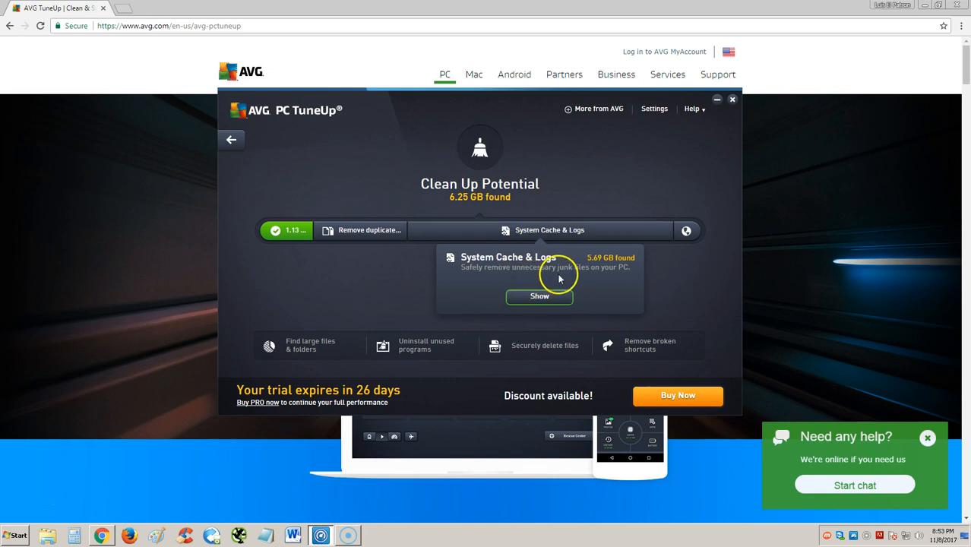
{"action": "left_click", "coordinate": [563, 297]}
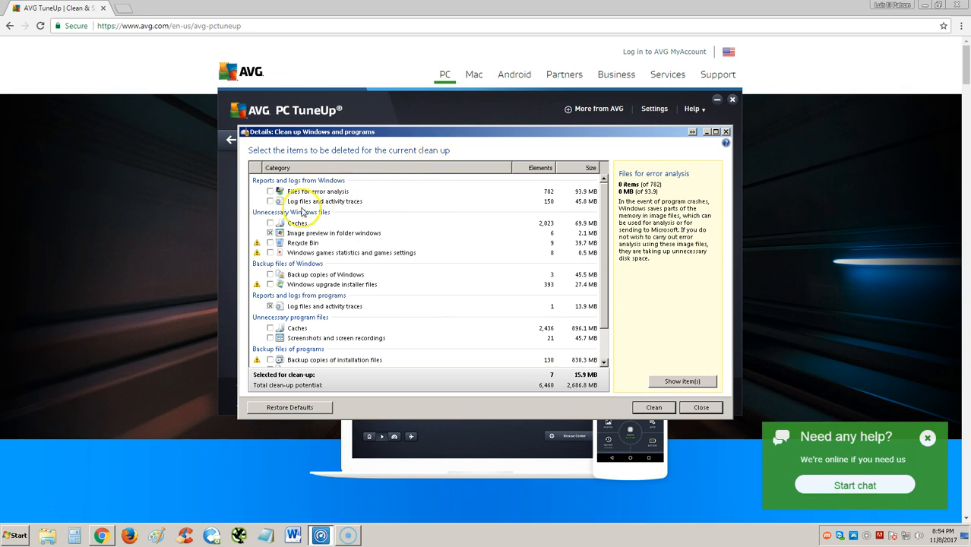
{"action": "left_click", "coordinate": [269, 191]}
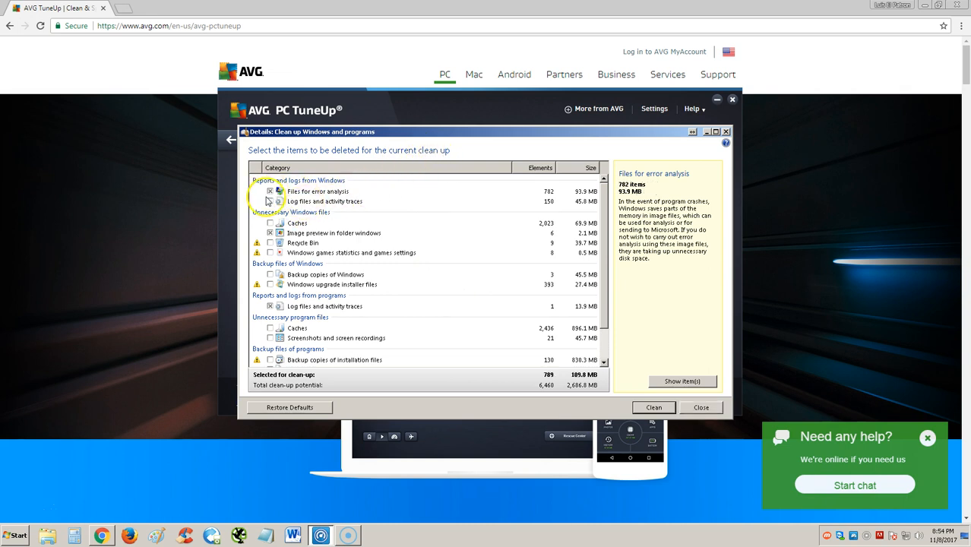
{"action": "left_click", "coordinate": [270, 201]}
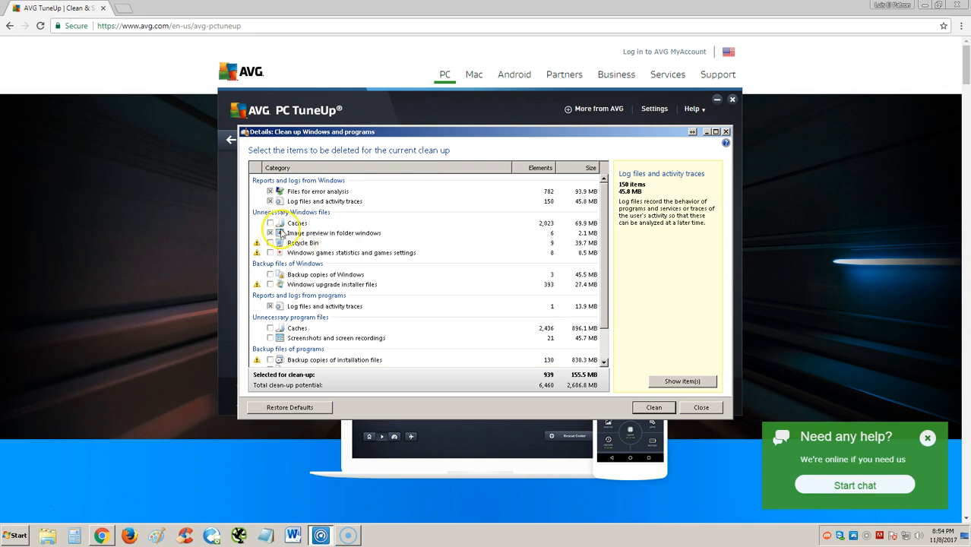
{"action": "left_click", "coordinate": [270, 223]}
{"action": "left_click", "coordinate": [270, 243]}
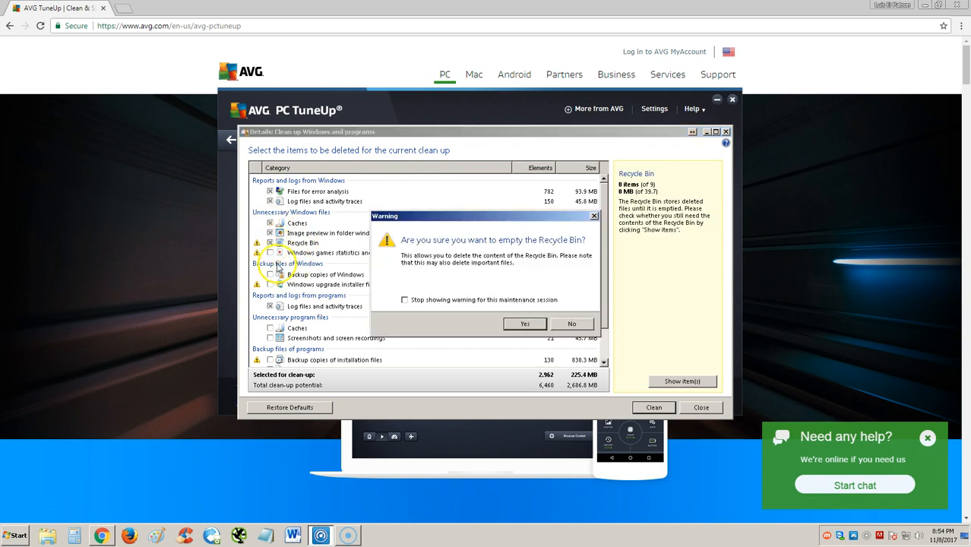
{"action": "left_click", "coordinate": [524, 323]}
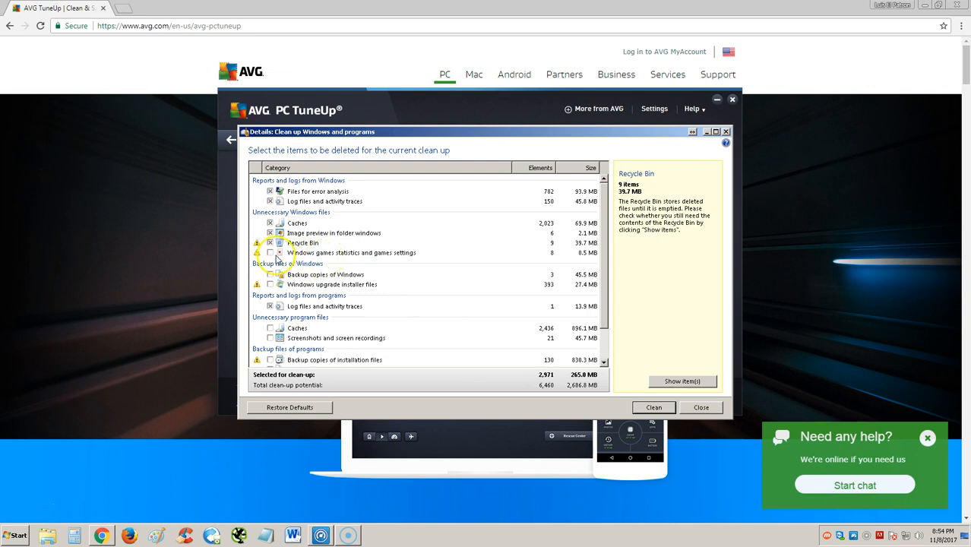
{"action": "left_click", "coordinate": [269, 253]}
{"action": "left_click", "coordinate": [524, 323]}
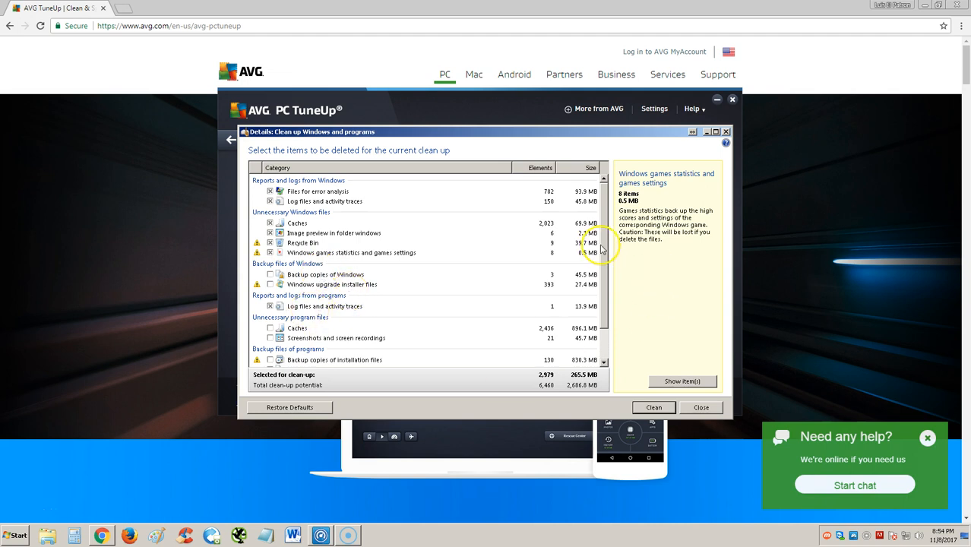
Step: Add the program Caches and the Downloads folder to the selection, leaving out screenshots, and run the clean-up
{"action": "scroll", "coordinate": [600, 250], "scroll_direction": "down", "scroll_amount": 2}
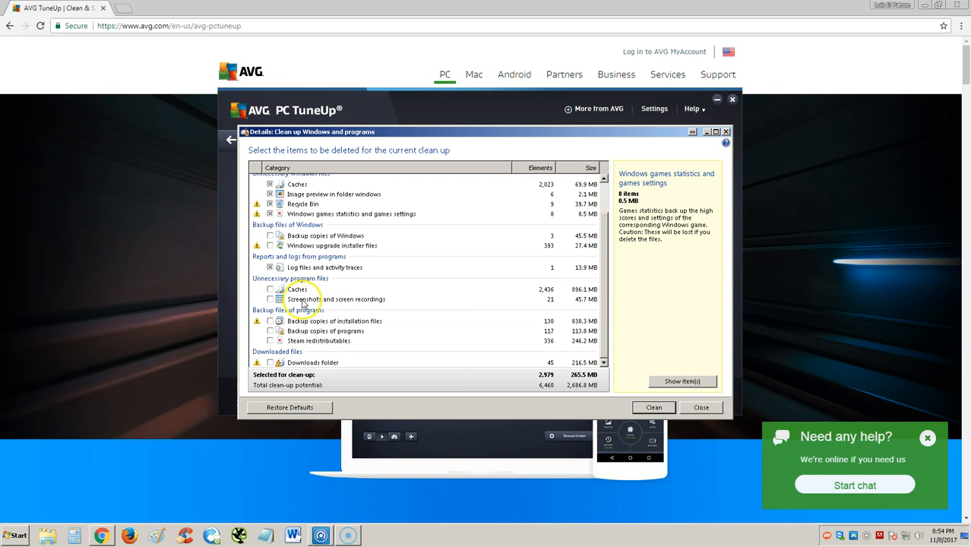
{"action": "left_click", "coordinate": [270, 289]}
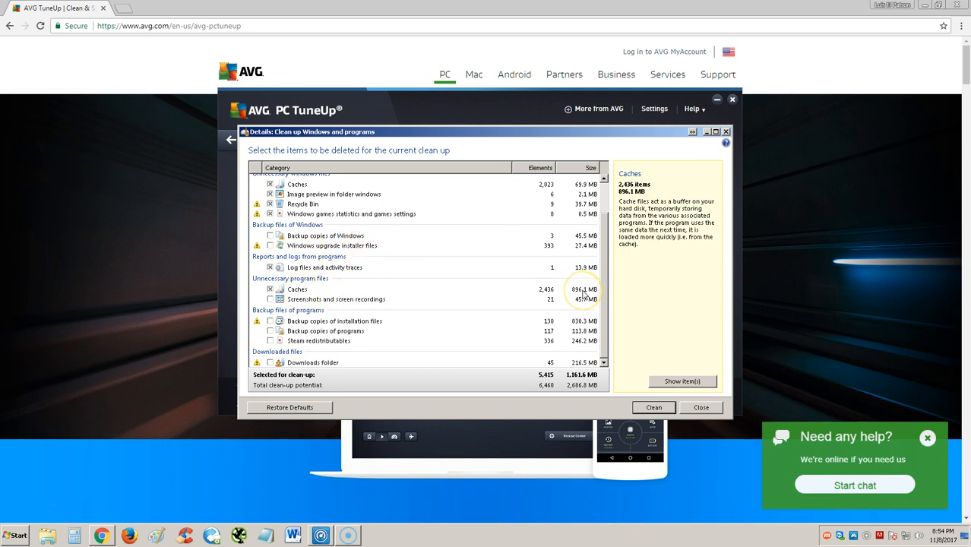
{"action": "left_click", "coordinate": [270, 299]}
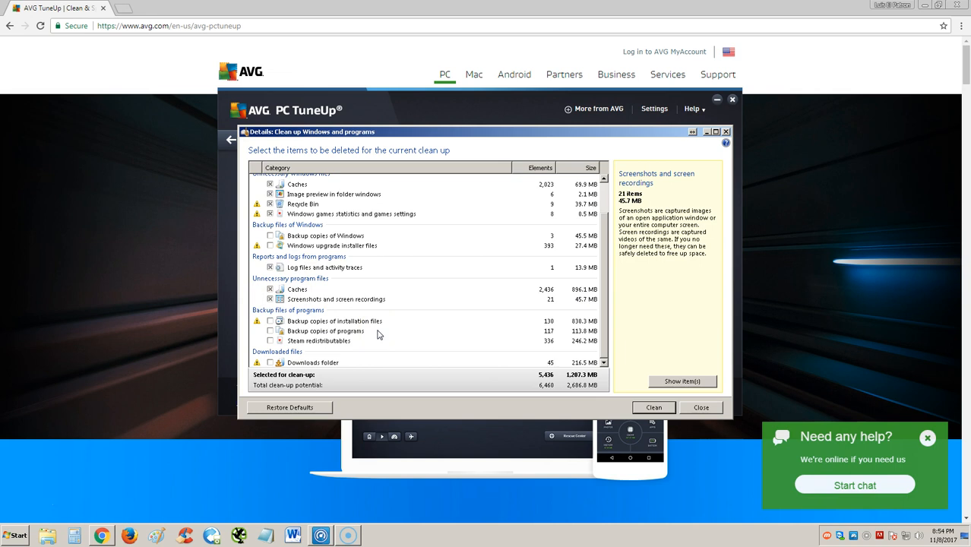
{"action": "left_click", "coordinate": [270, 299]}
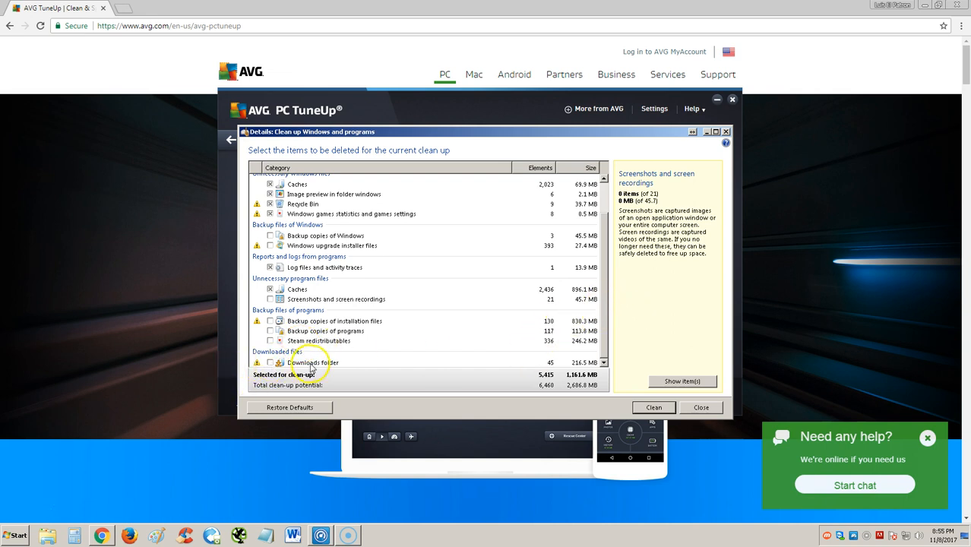
{"action": "left_click", "coordinate": [270, 363]}
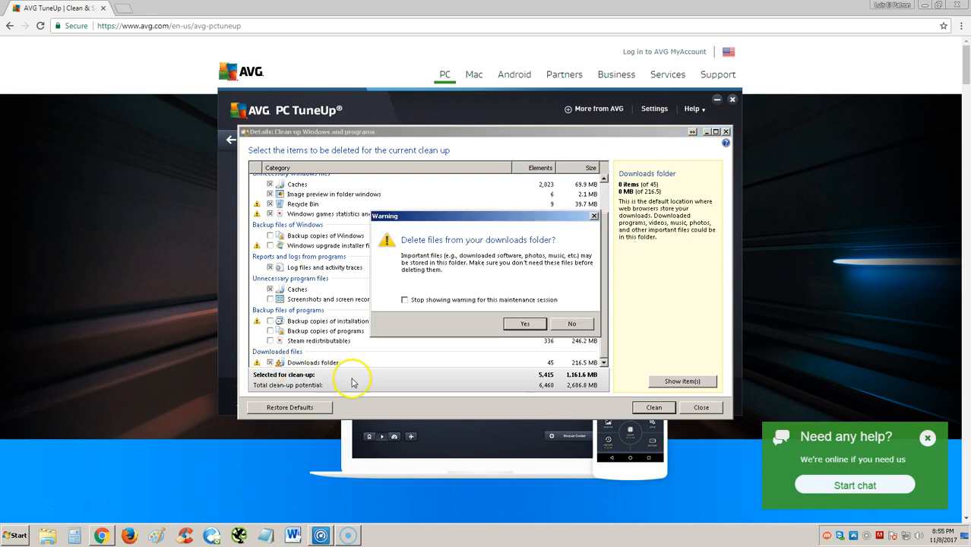
{"action": "left_click", "coordinate": [522, 325]}
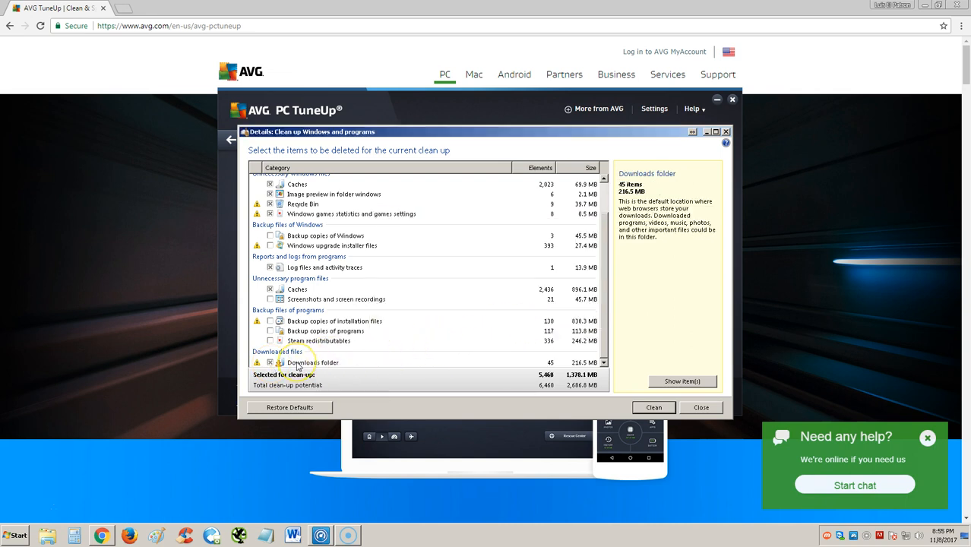
{"action": "left_click", "coordinate": [644, 408]}
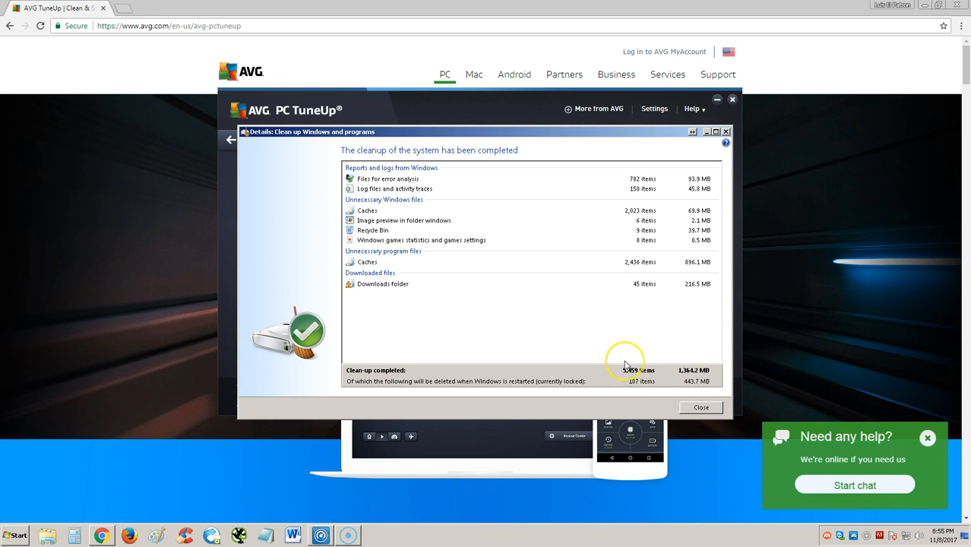
{"action": "left_click", "coordinate": [701, 408]}
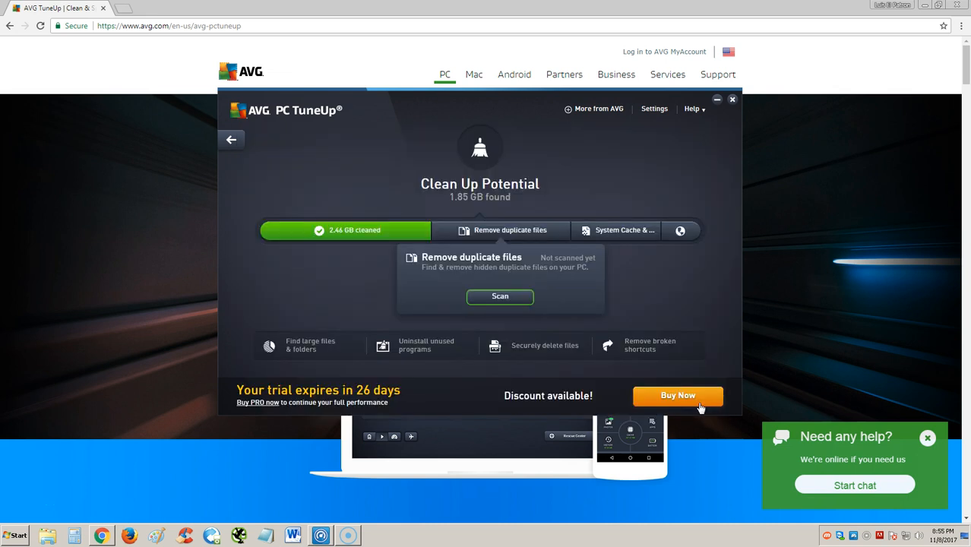
Step: Open the Browser Data clean-up details and select Internet Explorer's cookies and website data, Internet history, session and URL caches
{"action": "mouse_move", "coordinate": [626, 245]}
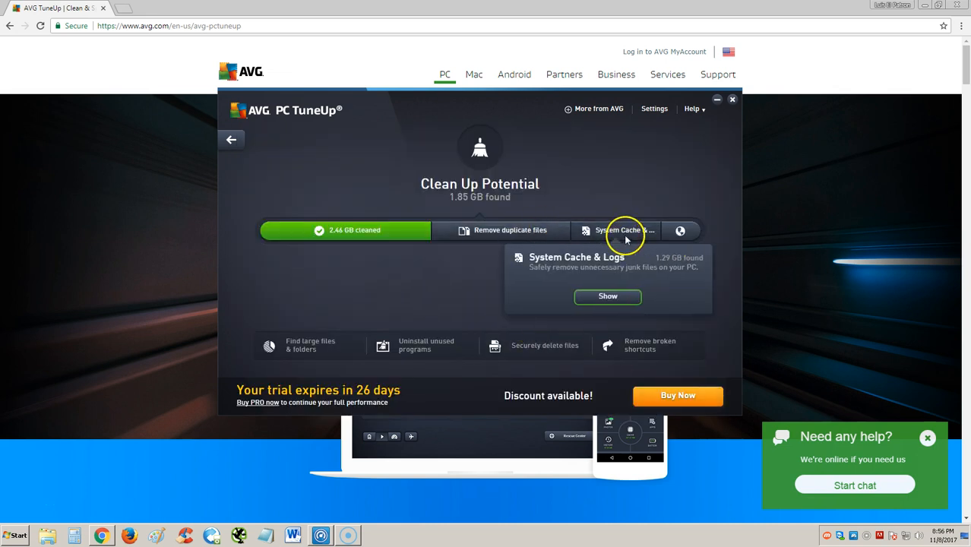
{"action": "mouse_move", "coordinate": [682, 232]}
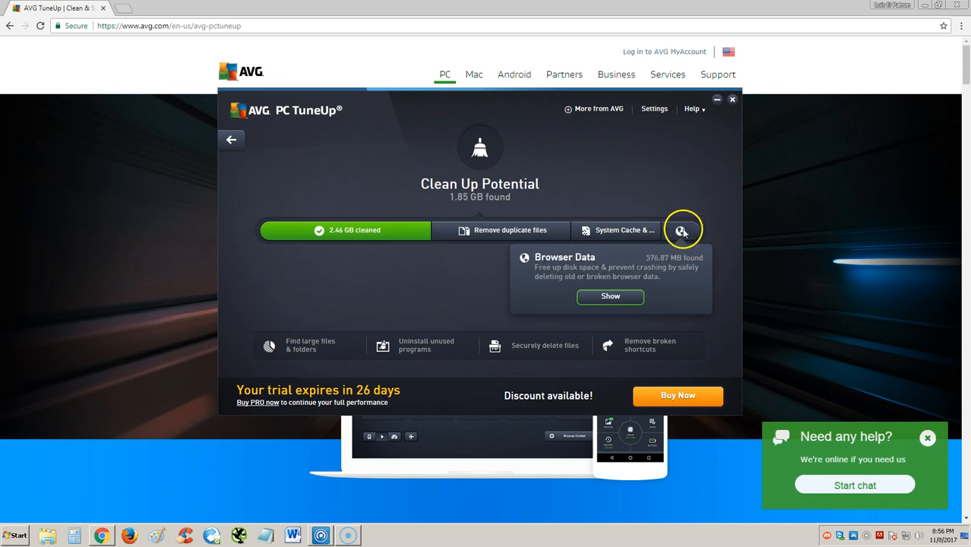
{"action": "left_click", "coordinate": [682, 232]}
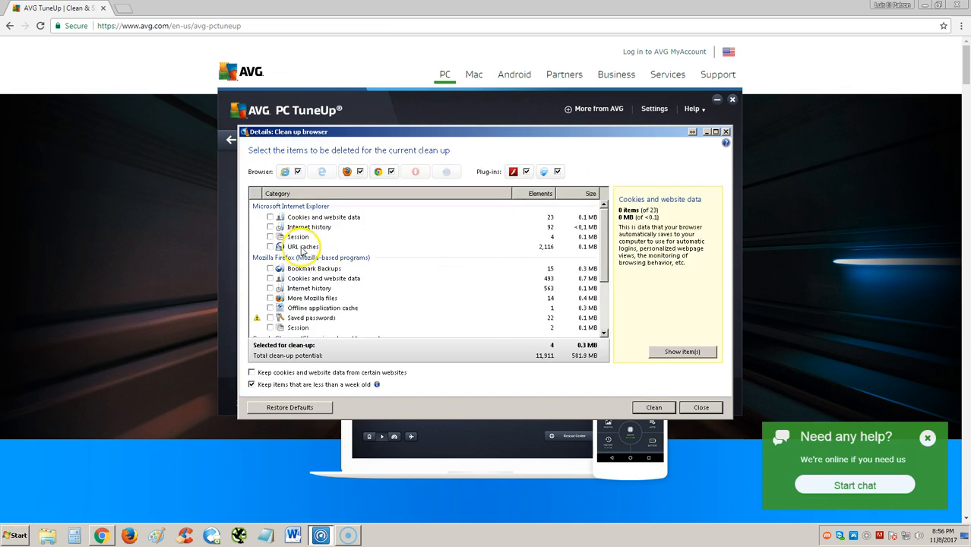
{"action": "left_click", "coordinate": [269, 217]}
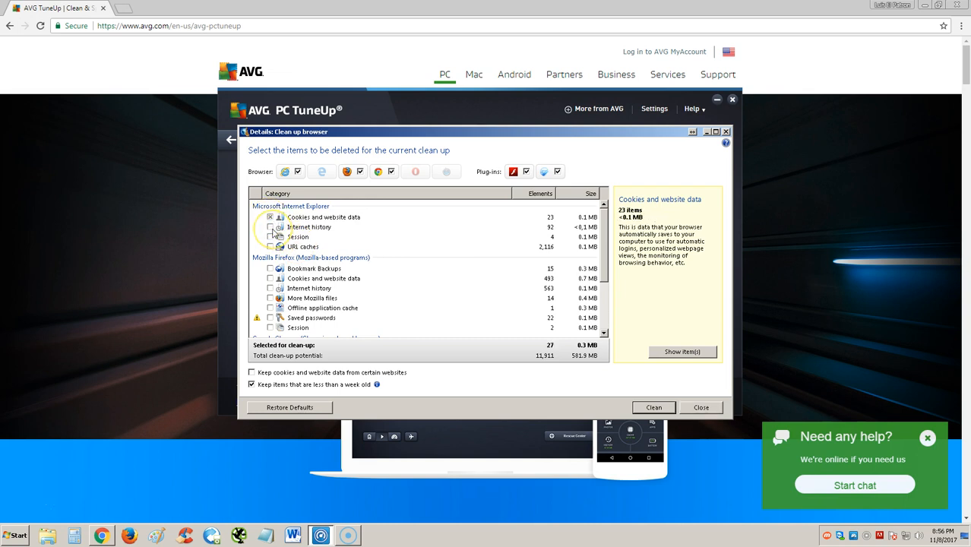
{"action": "left_click", "coordinate": [271, 227]}
{"action": "left_click", "coordinate": [270, 237]}
{"action": "left_click", "coordinate": [269, 247]}
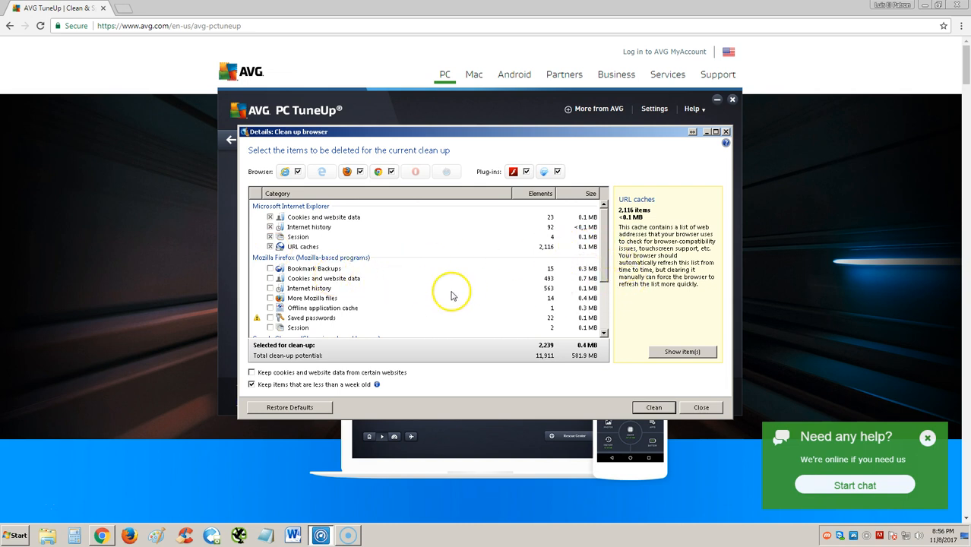
Step: Select Google Chrome's cookies and website data, installer, Internet history, offline application cache and session for deletion
{"action": "scroll", "coordinate": [304, 250], "scroll_direction": "down", "scroll_amount": 1}
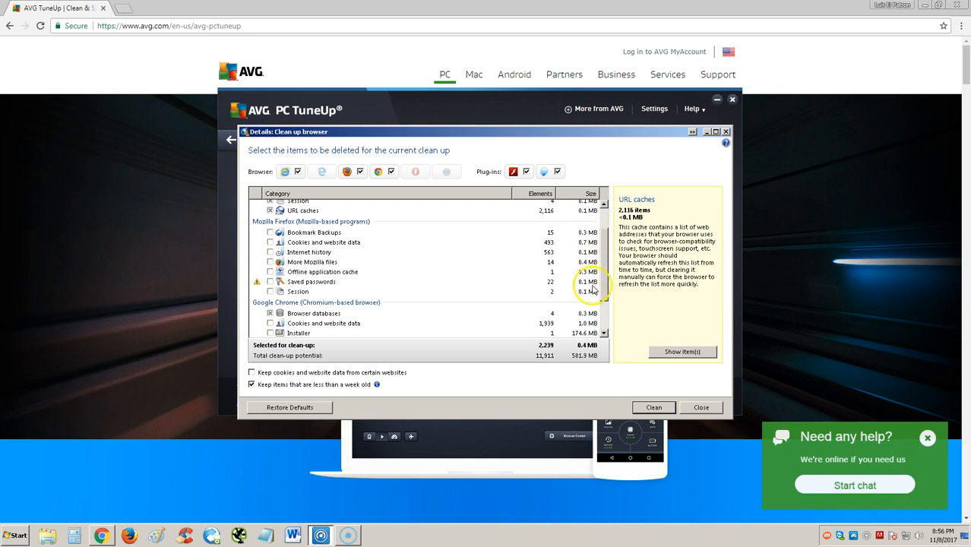
{"action": "scroll", "coordinate": [591, 267], "scroll_direction": "down", "scroll_amount": 2}
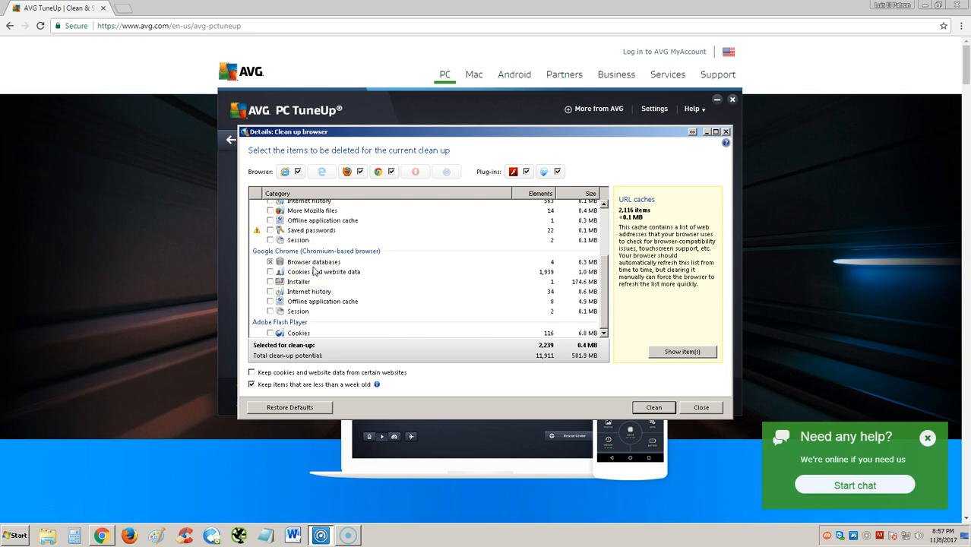
{"action": "left_click", "coordinate": [270, 271]}
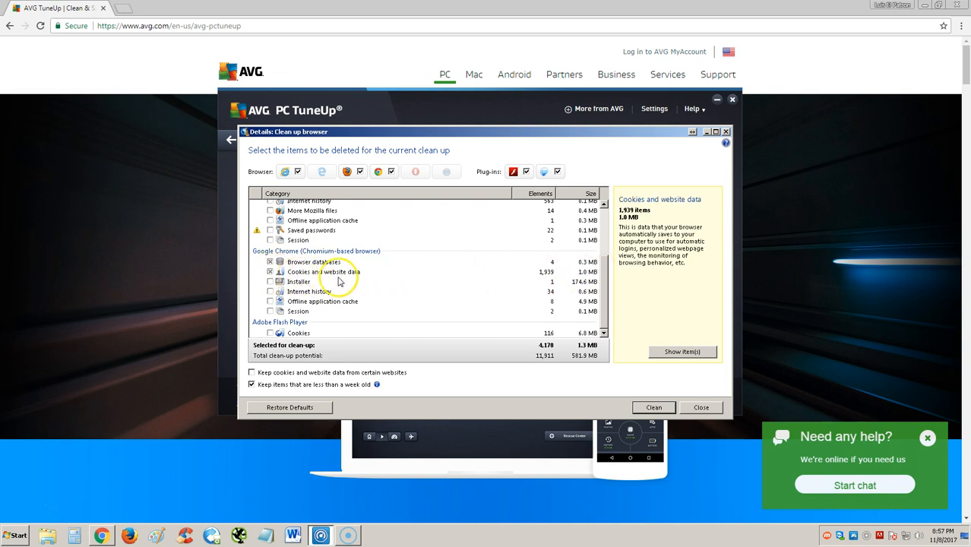
{"action": "left_click", "coordinate": [271, 282]}
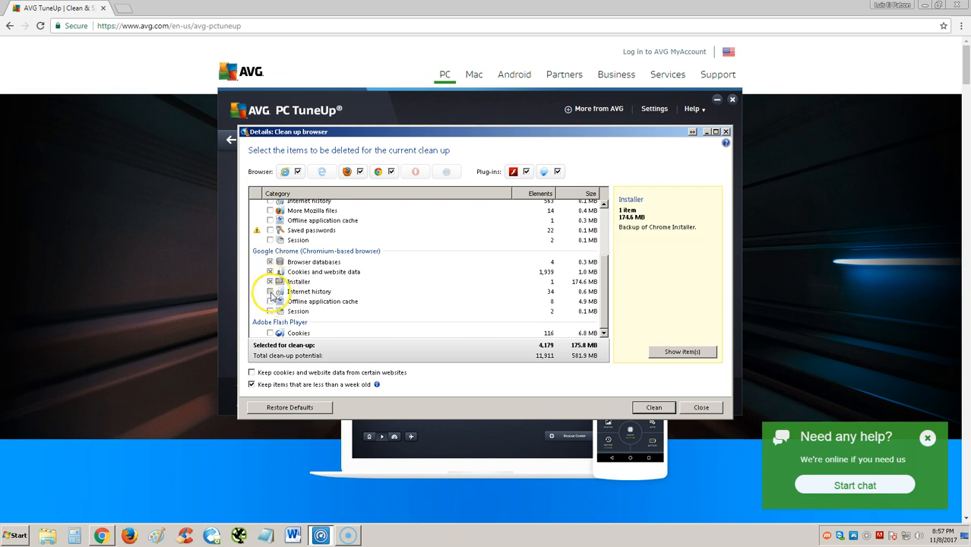
{"action": "left_click", "coordinate": [270, 291]}
{"action": "left_click", "coordinate": [270, 302]}
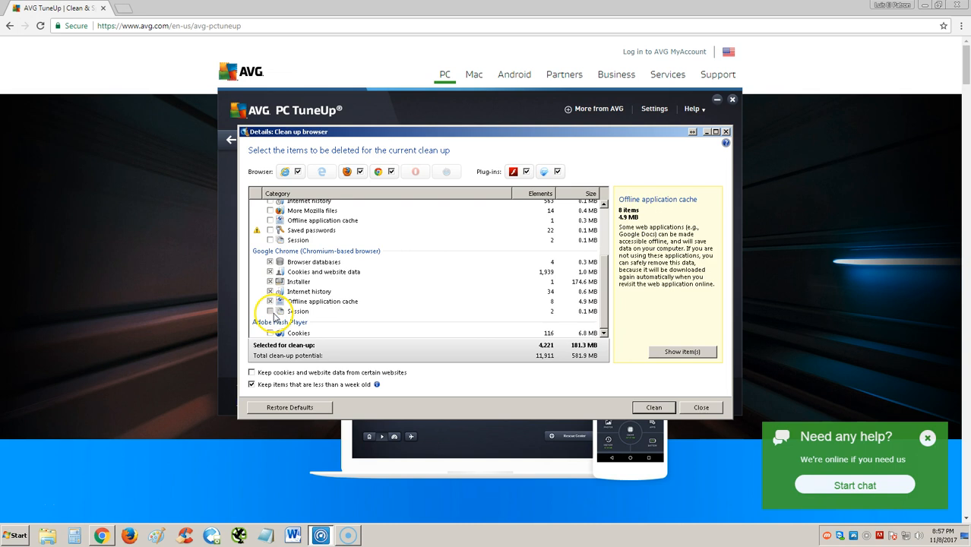
{"action": "left_click", "coordinate": [270, 312]}
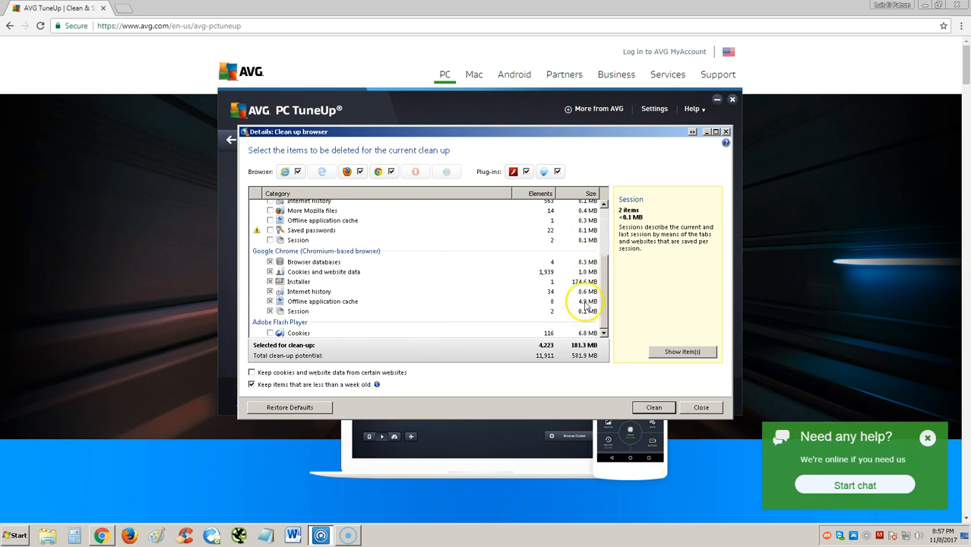
Step: Add the Adobe Flash Player cookies to the selection, run the browser clean-up and close its results
{"action": "left_click", "coordinate": [269, 332]}
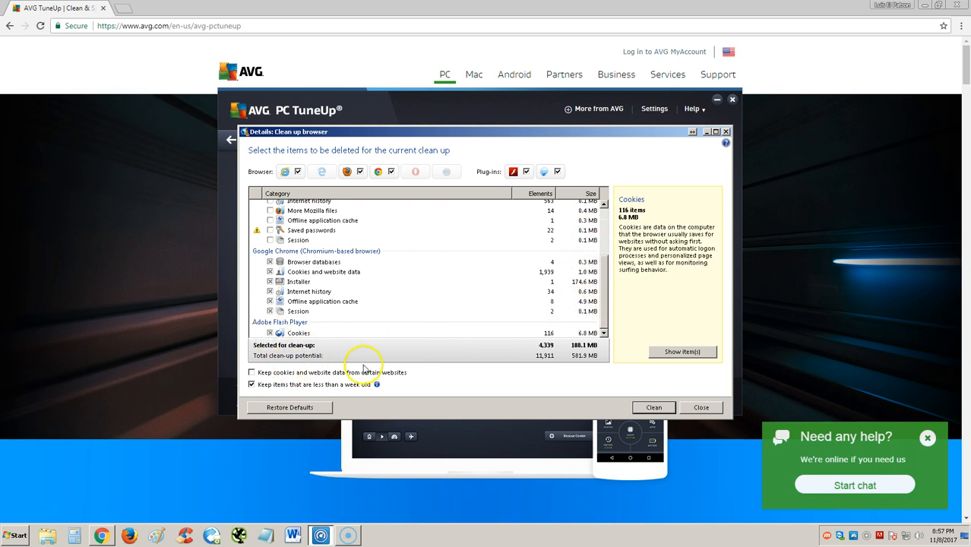
{"action": "left_click", "coordinate": [654, 408]}
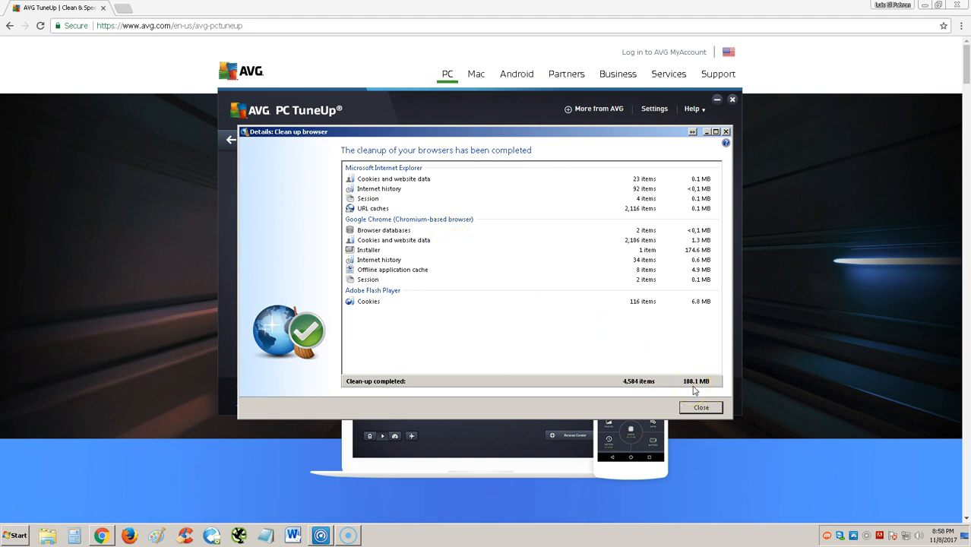
{"action": "left_click", "coordinate": [699, 407]}
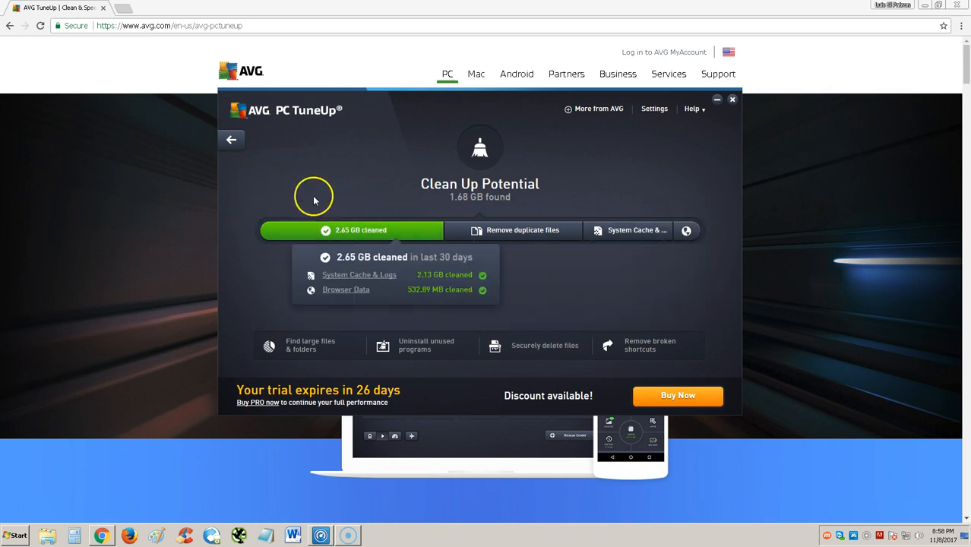
Step: Open Fix Problems from the main overview and review the list of outdated programs
{"action": "left_click", "coordinate": [244, 145]}
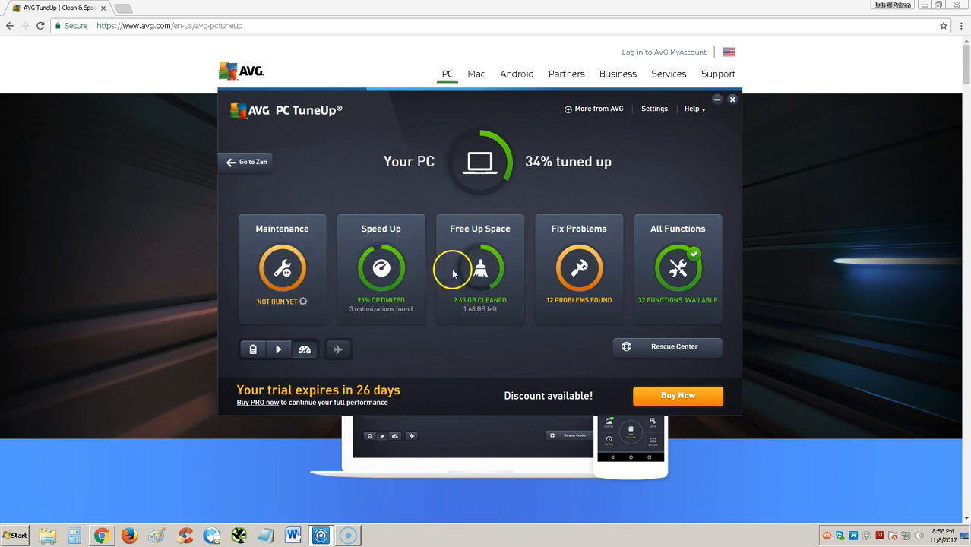
{"action": "left_click", "coordinate": [584, 273]}
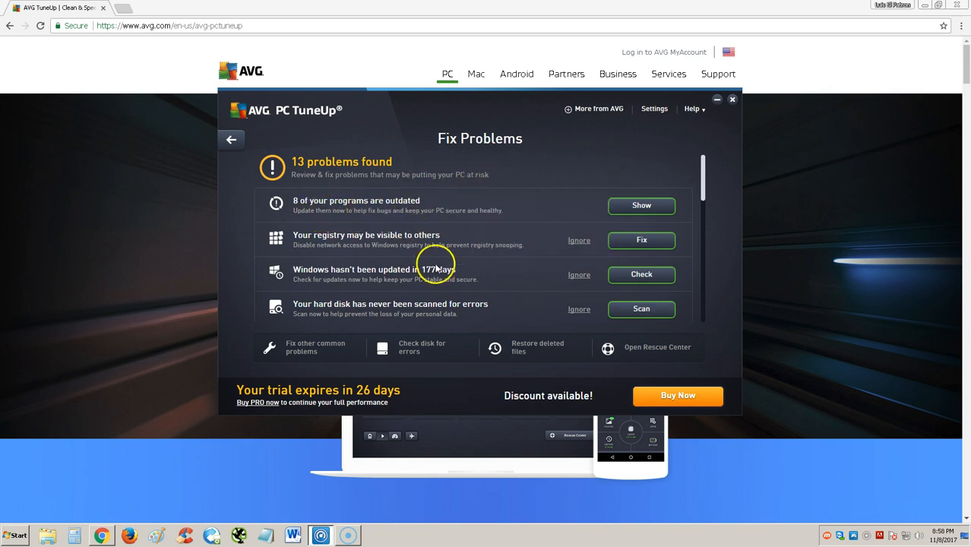
{"action": "left_click", "coordinate": [507, 344]}
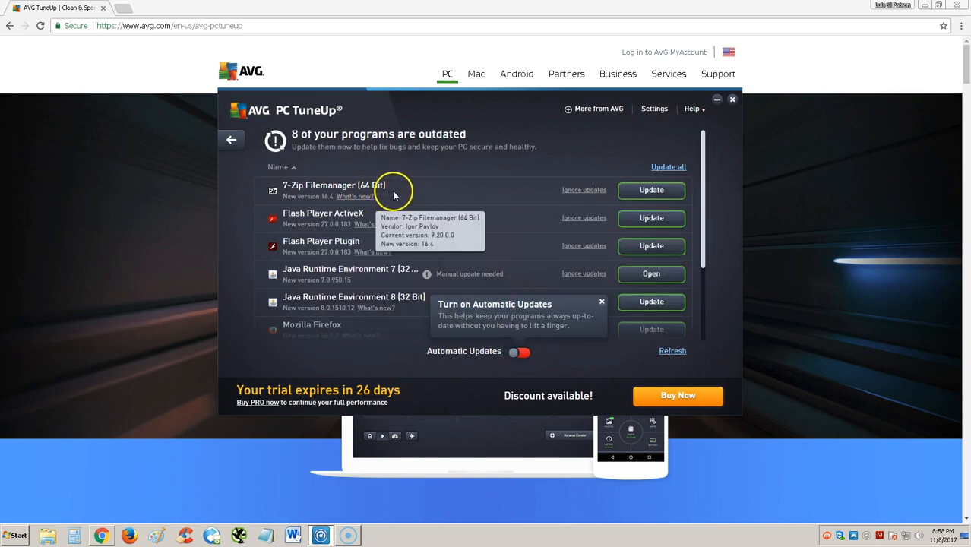
{"action": "scroll", "coordinate": [418, 239], "scroll_direction": "down", "scroll_amount": 3}
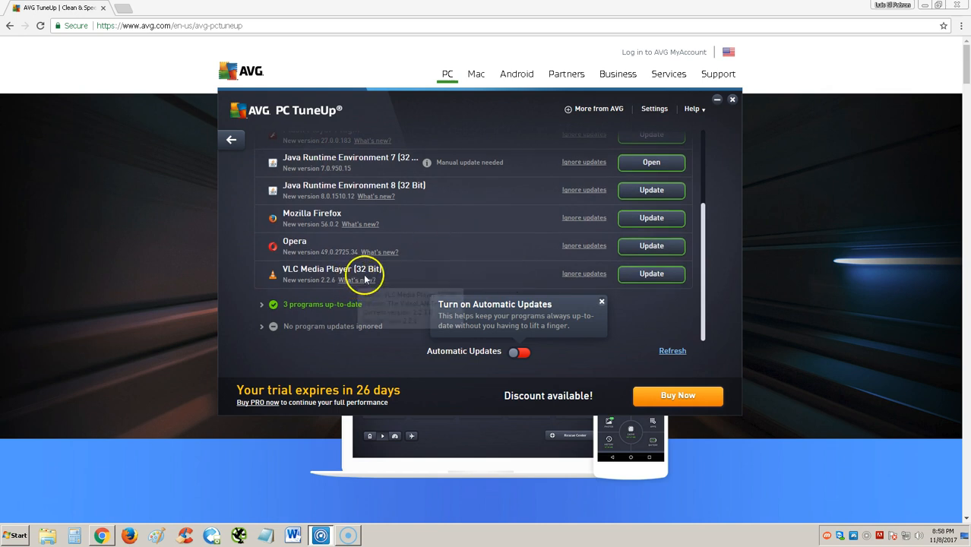
{"action": "scroll", "coordinate": [368, 266], "scroll_direction": "up", "scroll_amount": 3}
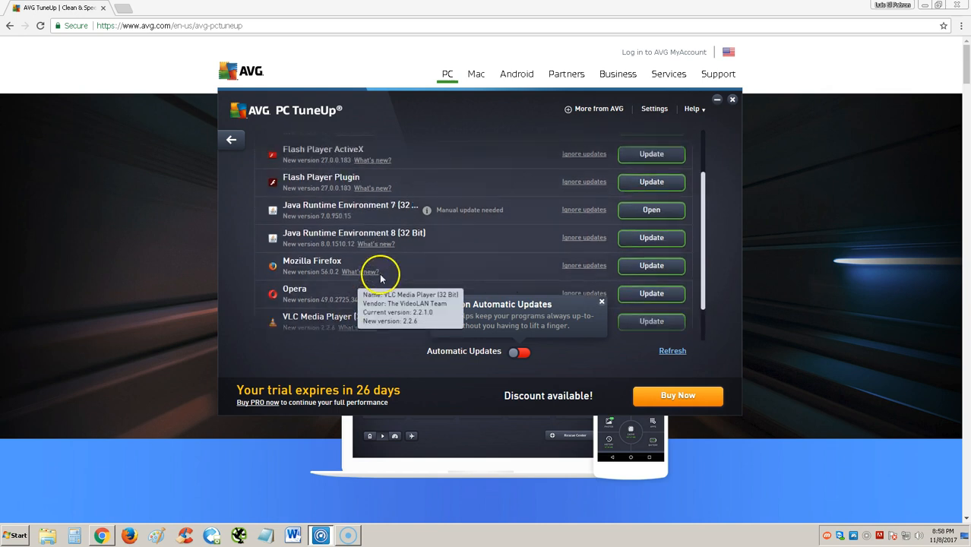
Step: View the Free Up Space page offered for the low space on Local disk (C:), and return to Fix Problems
{"action": "left_click", "coordinate": [229, 142]}
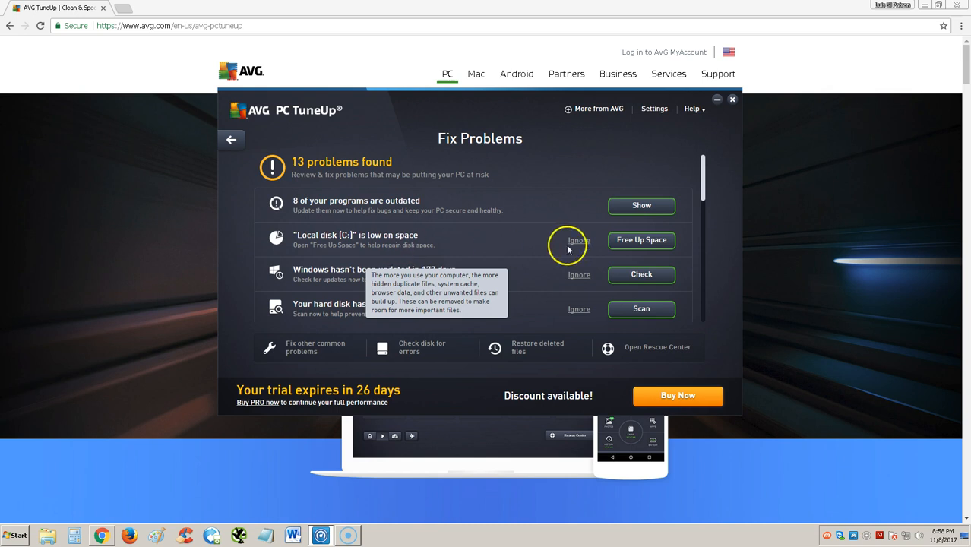
{"action": "left_click", "coordinate": [641, 242]}
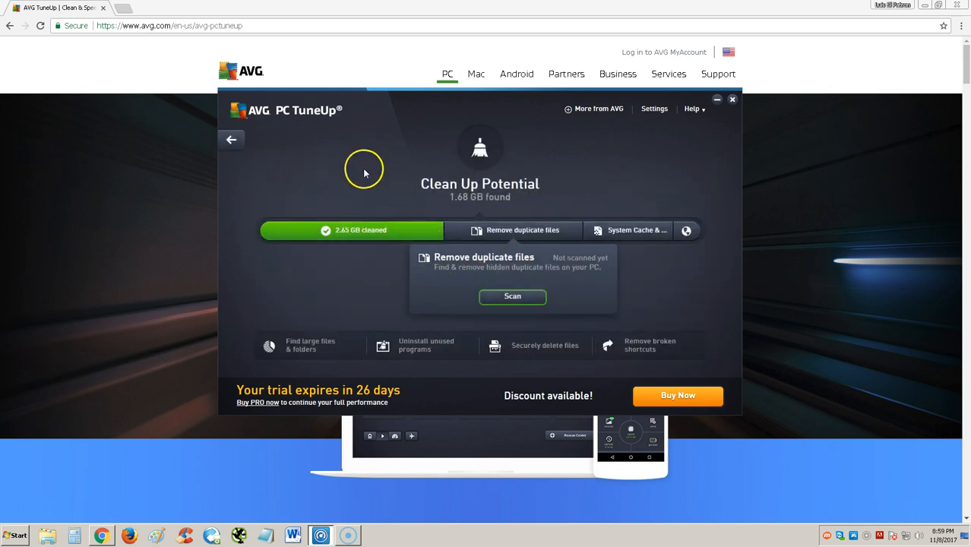
{"action": "mouse_move", "coordinate": [368, 229]}
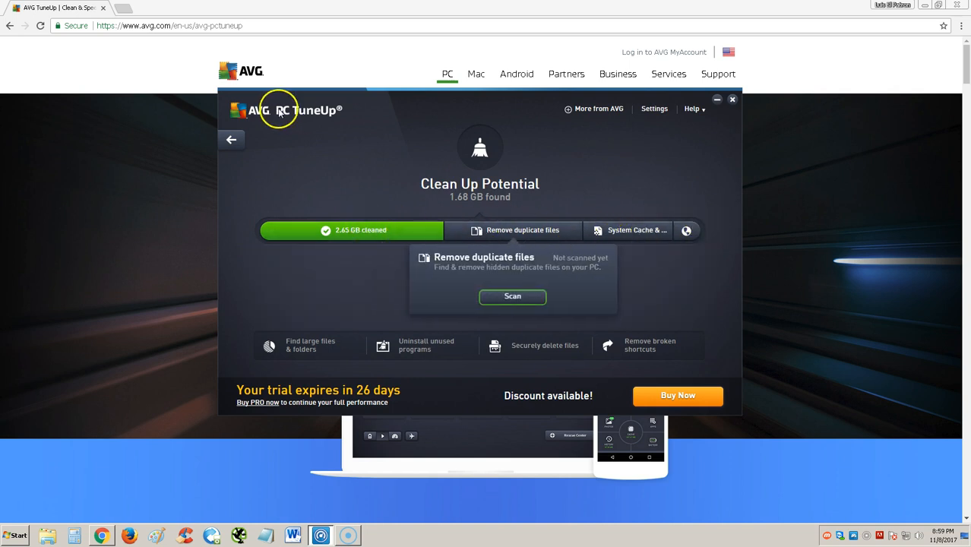
{"action": "left_click", "coordinate": [231, 139]}
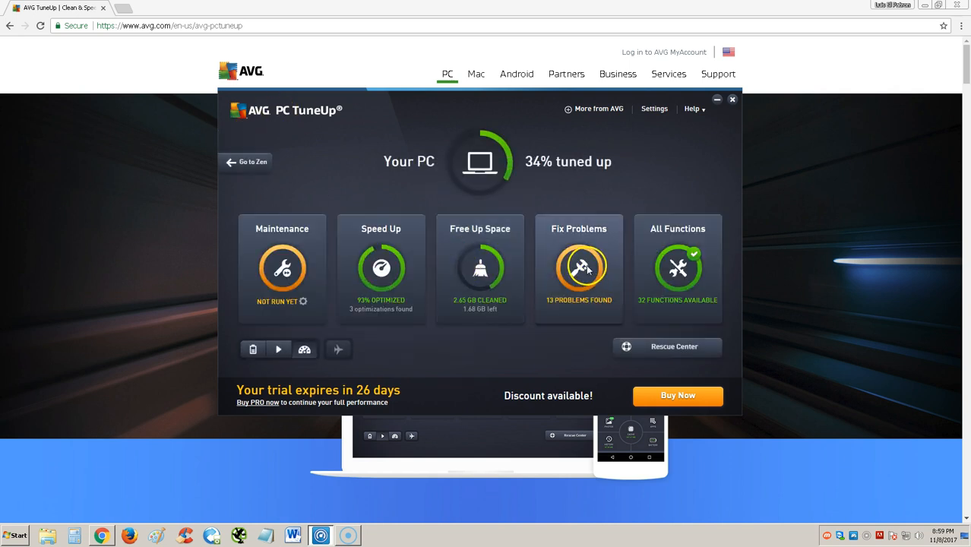
{"action": "left_click", "coordinate": [585, 273]}
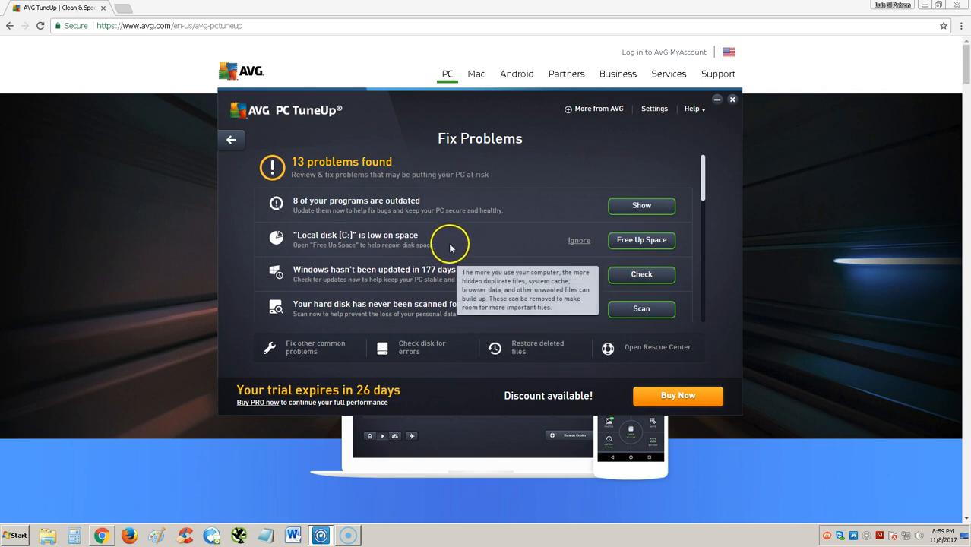
Step: Scan only Local Disk (C:) for errors with AVG Disk Doctor, excluding drives D: and Q:, using Normal analysis, and finish the wizard
{"action": "mouse_move", "coordinate": [384, 278]}
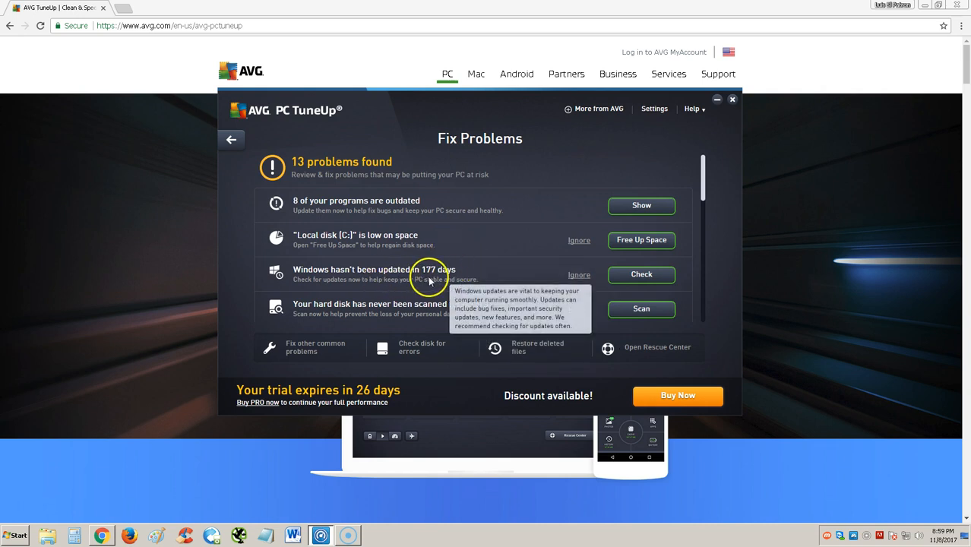
{"action": "left_click_drag", "start_coordinate": [701, 176], "coordinate": [696, 201]}
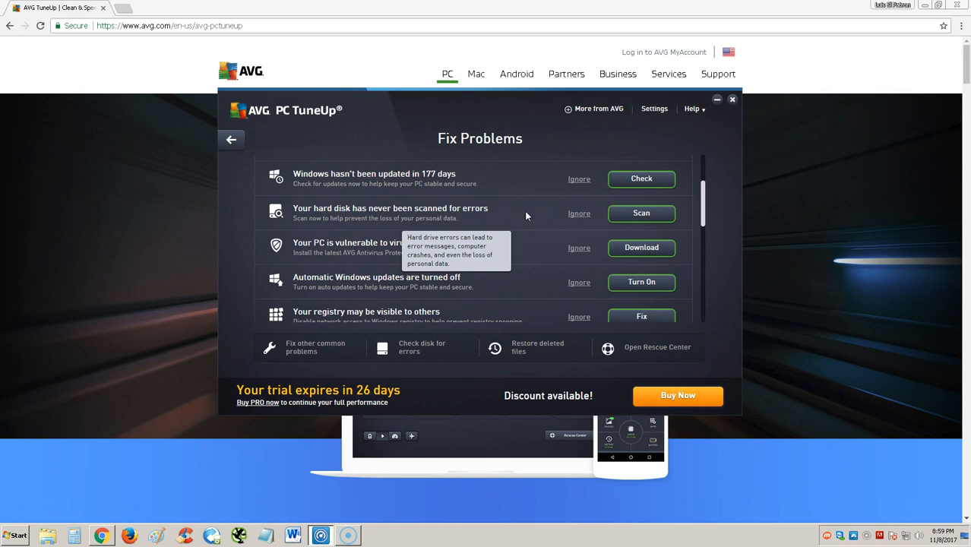
{"action": "left_click_drag", "start_coordinate": [703, 201], "coordinate": [700, 205]}
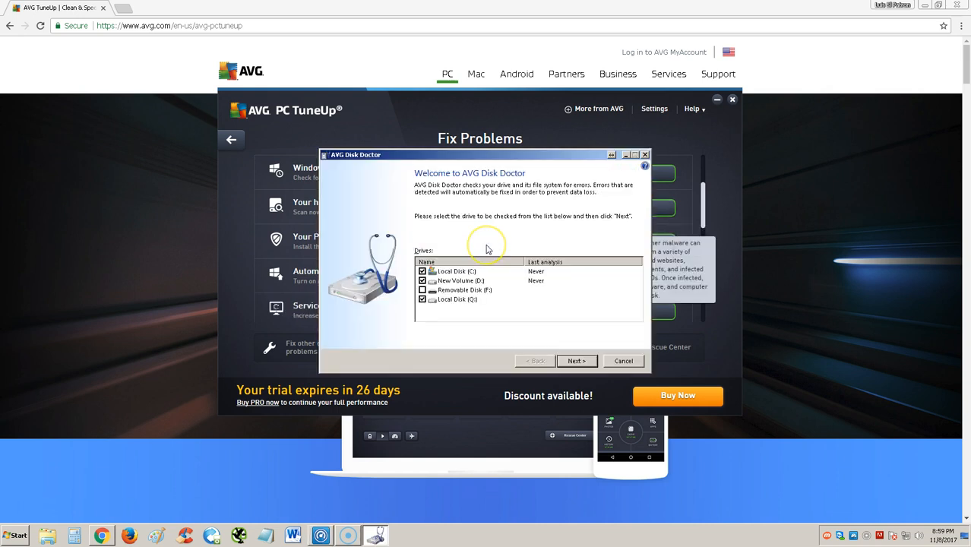
{"action": "left_click", "coordinate": [423, 280]}
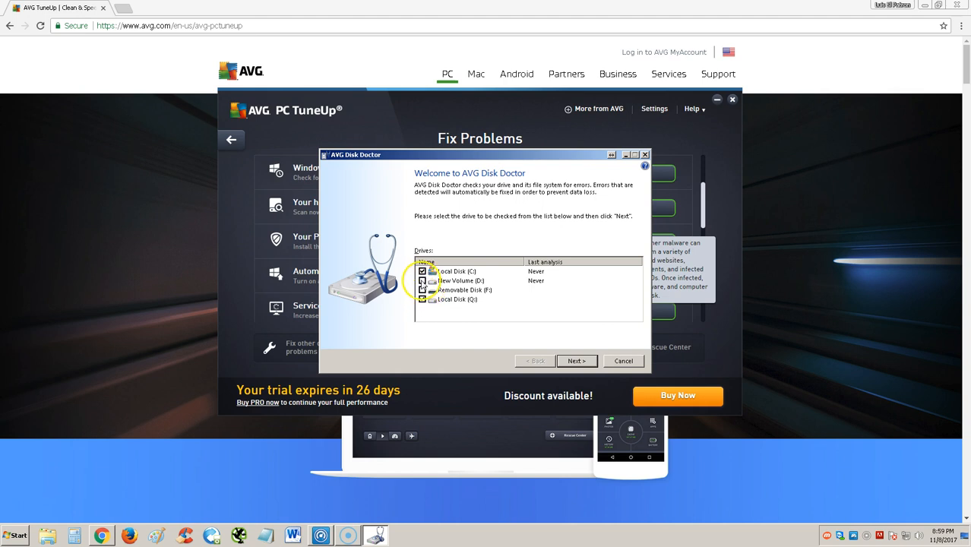
{"action": "left_click", "coordinate": [422, 298]}
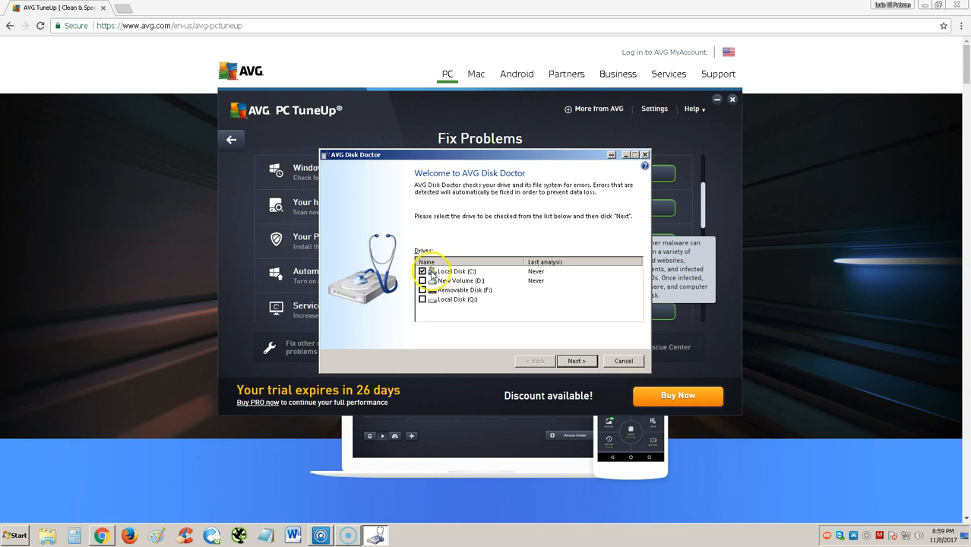
{"action": "left_click", "coordinate": [575, 361]}
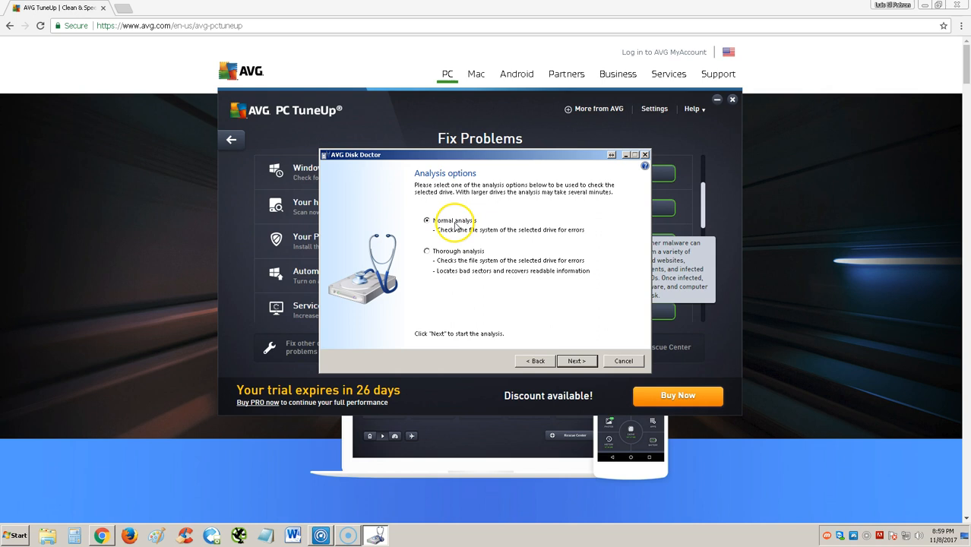
{"action": "left_click", "coordinate": [575, 360]}
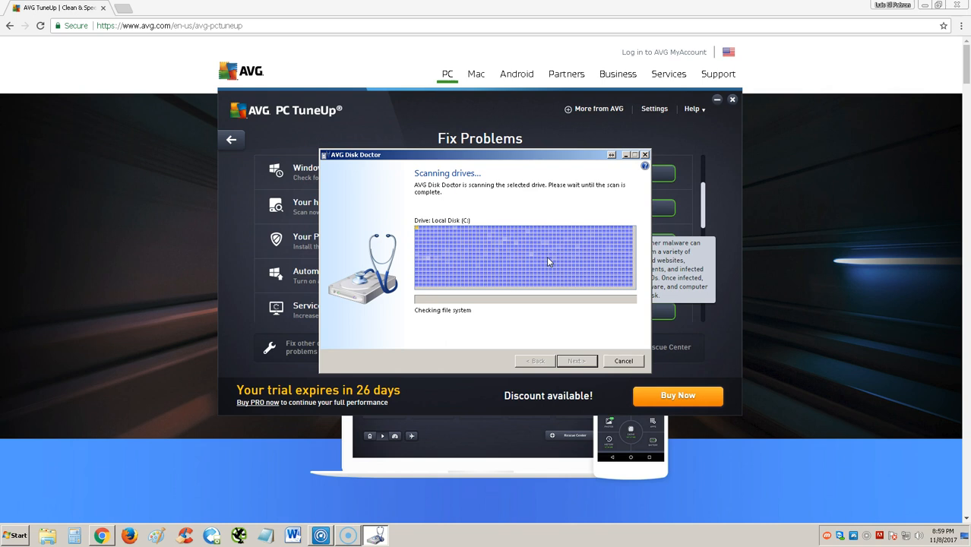
{"action": "left_click", "coordinate": [530, 268]}
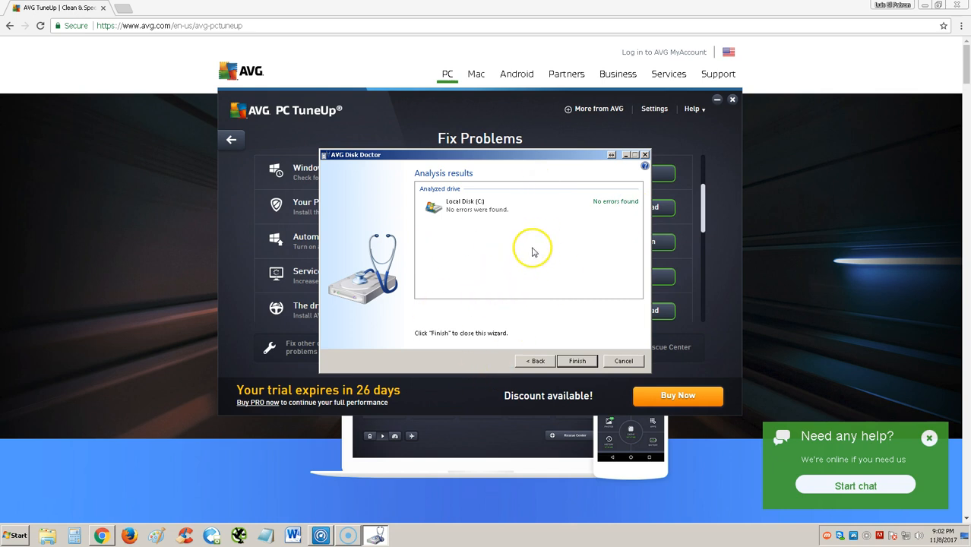
{"action": "left_click", "coordinate": [577, 362]}
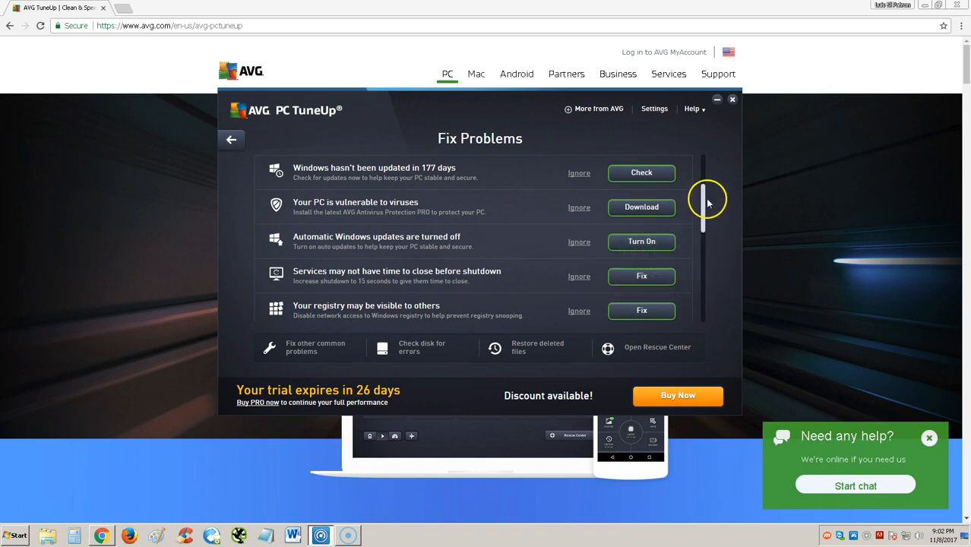
Step: Ignore the "Your PC is vulnerable to viruses" problem in the Fix Problems list
{"action": "left_click_drag", "start_coordinate": [704, 200], "coordinate": [702, 214]}
{"action": "scroll", "coordinate": [671, 191], "scroll_direction": "up", "scroll_amount": 3}
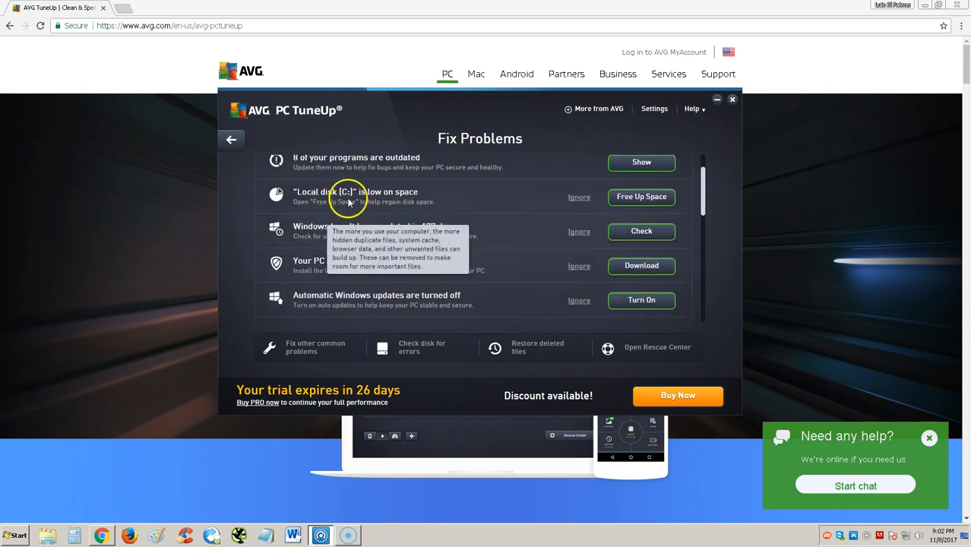
{"action": "mouse_move", "coordinate": [376, 241]}
{"action": "mouse_move", "coordinate": [376, 269]}
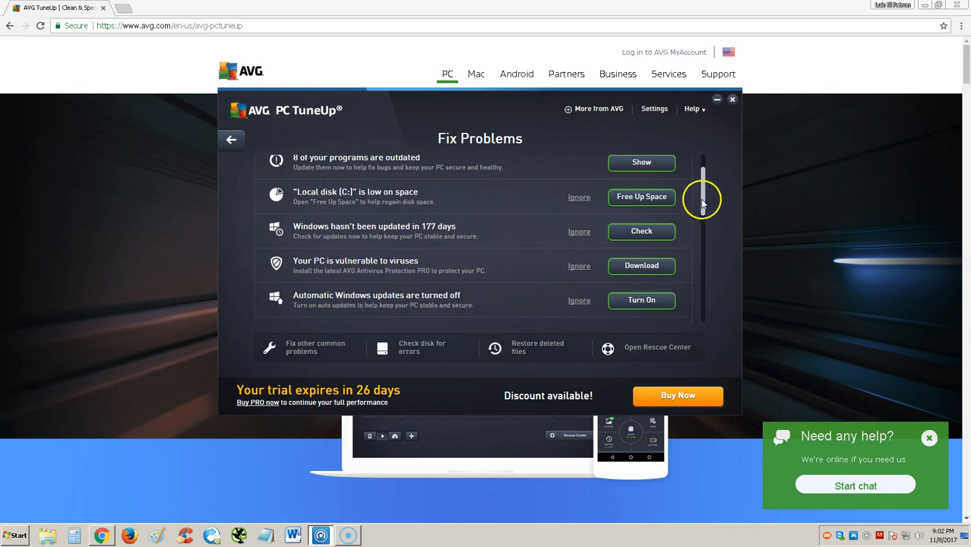
{"action": "left_click_drag", "start_coordinate": [701, 197], "coordinate": [692, 210]}
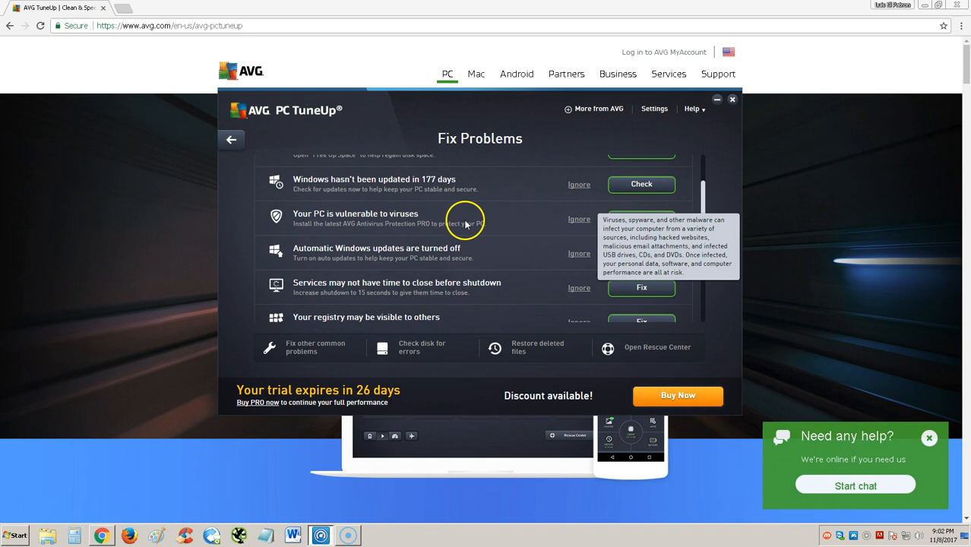
{"action": "left_click_drag", "start_coordinate": [694, 213], "coordinate": [700, 232]}
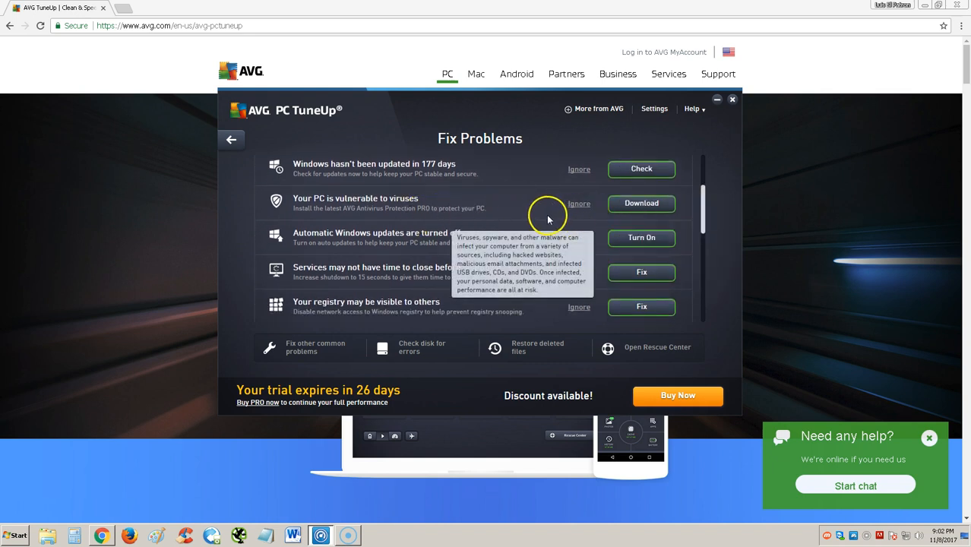
{"action": "left_click", "coordinate": [578, 204]}
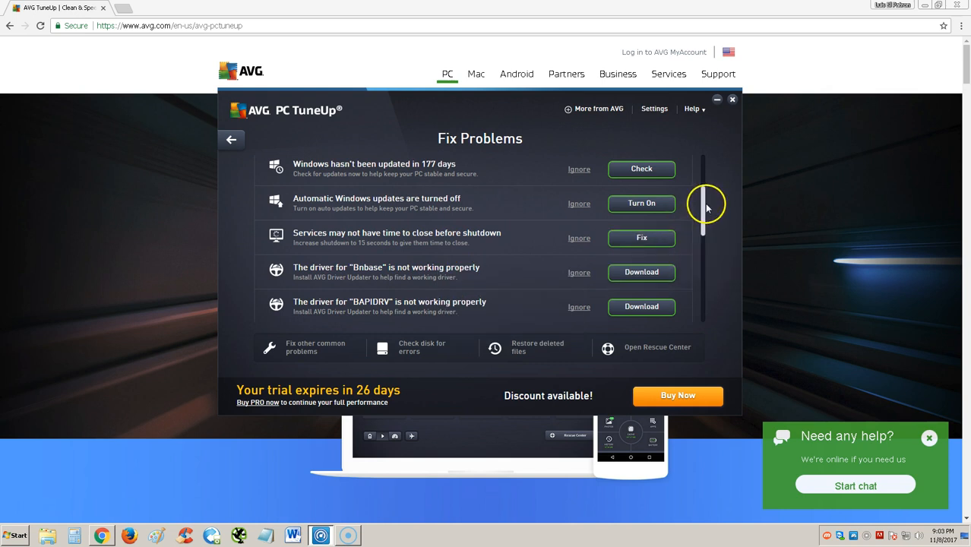
Step: Review the problems listed for automatic Windows updates, service shutdown time and faulty drivers
{"action": "scroll", "coordinate": [702, 208], "scroll_direction": "down", "scroll_amount": 1}
{"action": "left_click", "coordinate": [642, 204]}
{"action": "mouse_move", "coordinate": [389, 202]}
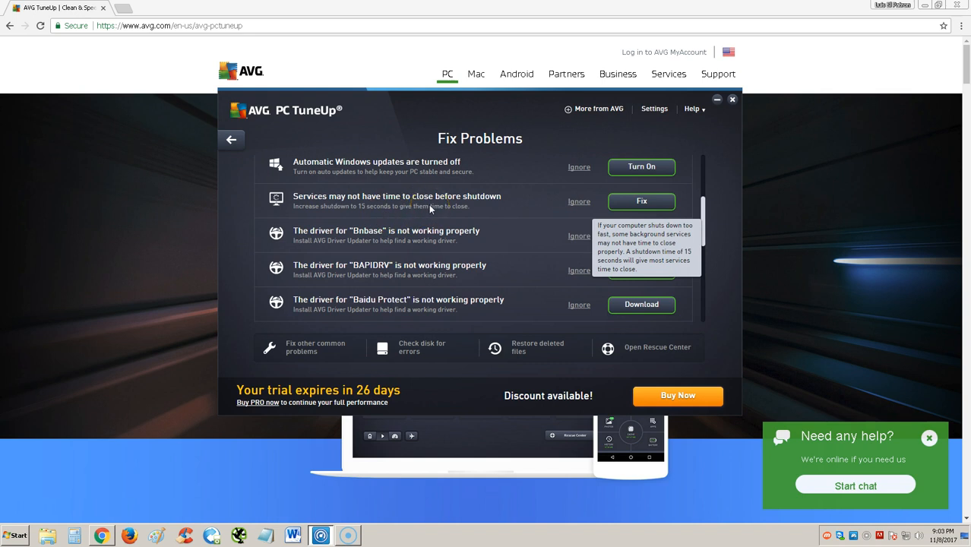
{"action": "left_click", "coordinate": [376, 203]}
{"action": "mouse_move", "coordinate": [548, 297]}
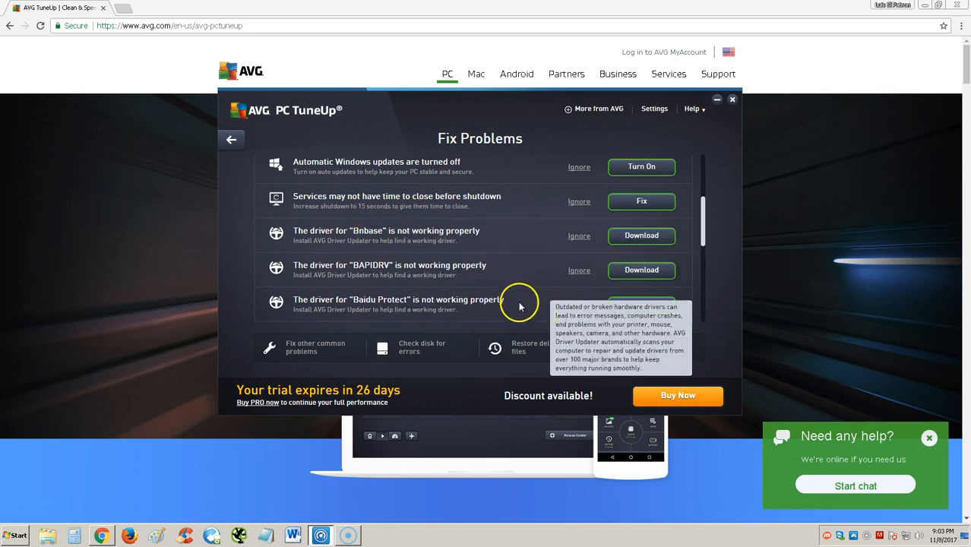
Step: Review the rest of the Fix Problems list and the common Windows problems offered in AVG Repair Wizard
{"action": "left_click_drag", "start_coordinate": [704, 216], "coordinate": [697, 260]}
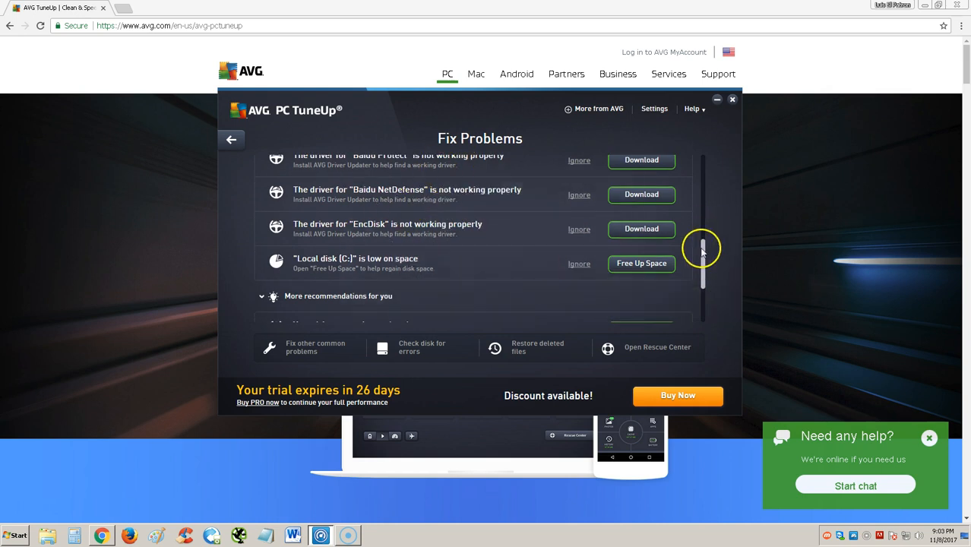
{"action": "left_click_drag", "start_coordinate": [703, 259], "coordinate": [703, 293]}
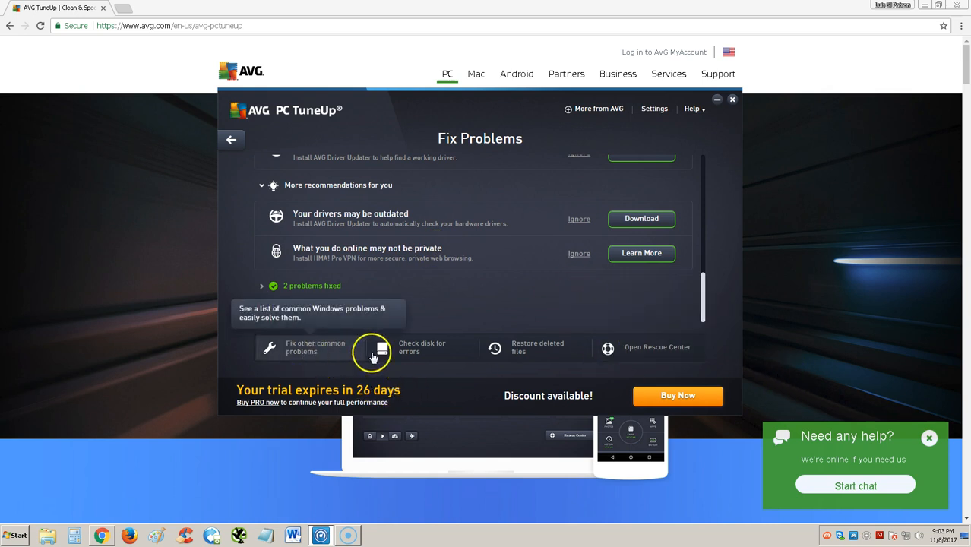
{"action": "left_click", "coordinate": [318, 347]}
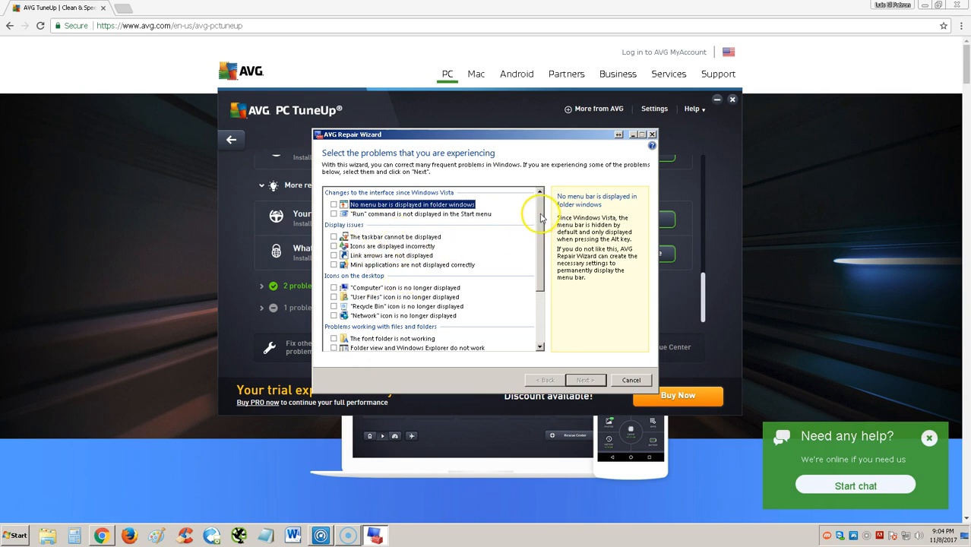
{"action": "left_click_drag", "start_coordinate": [541, 218], "coordinate": [536, 263]}
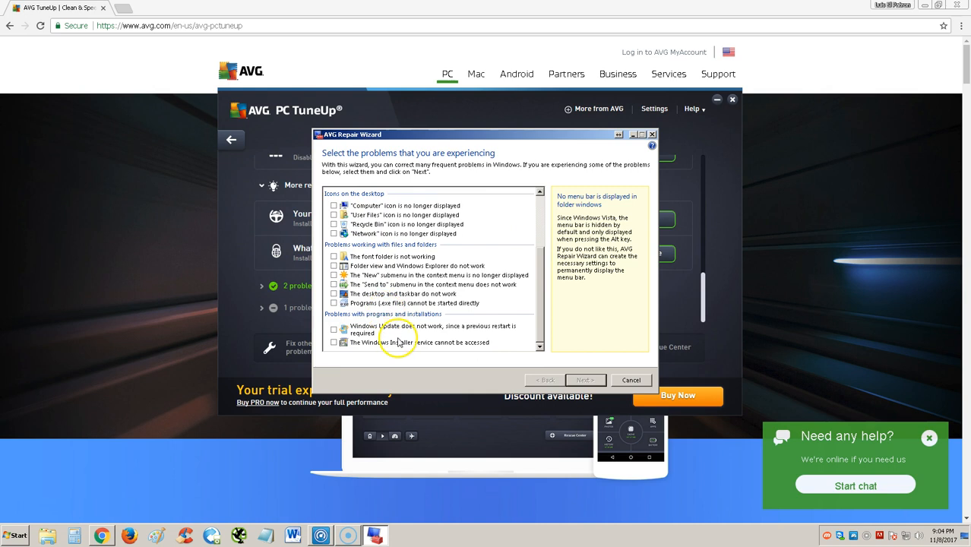
{"action": "left_click_drag", "start_coordinate": [540, 287], "coordinate": [541, 210]}
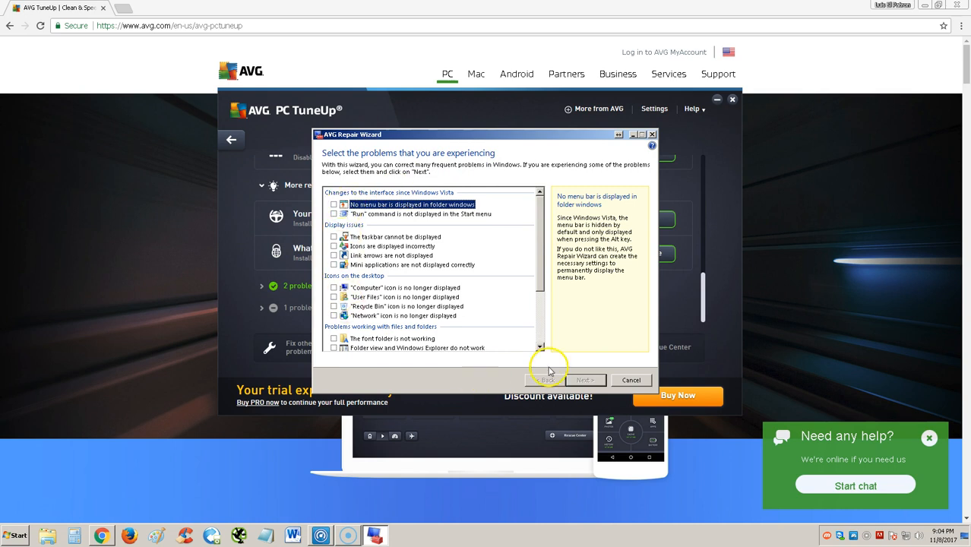
{"action": "scroll", "coordinate": [535, 266], "scroll_direction": "down", "scroll_amount": 3}
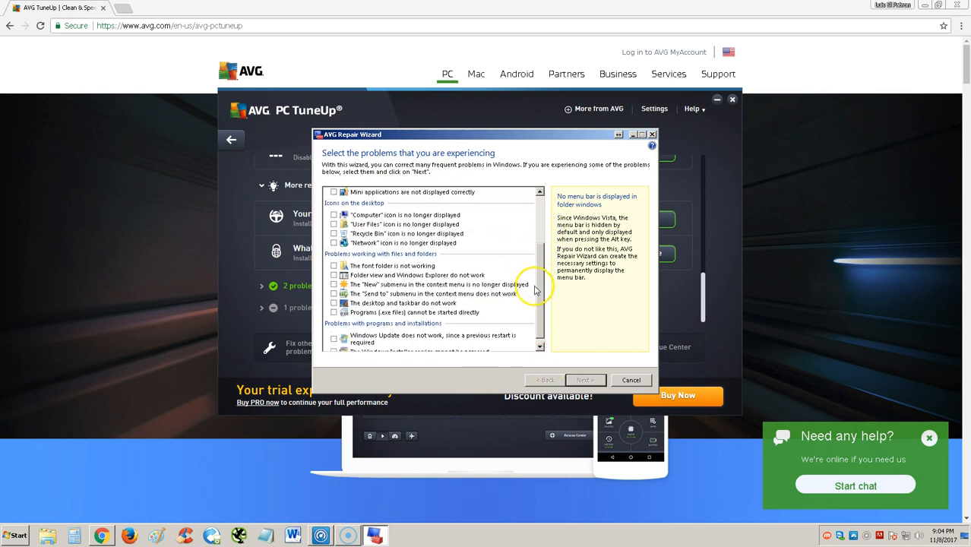
Step: Try selecting the font folder problem and the missing "Recycle Bin" icon problem in AVG Repair Wizard, and cancel the wizard
{"action": "left_click", "coordinate": [335, 256]}
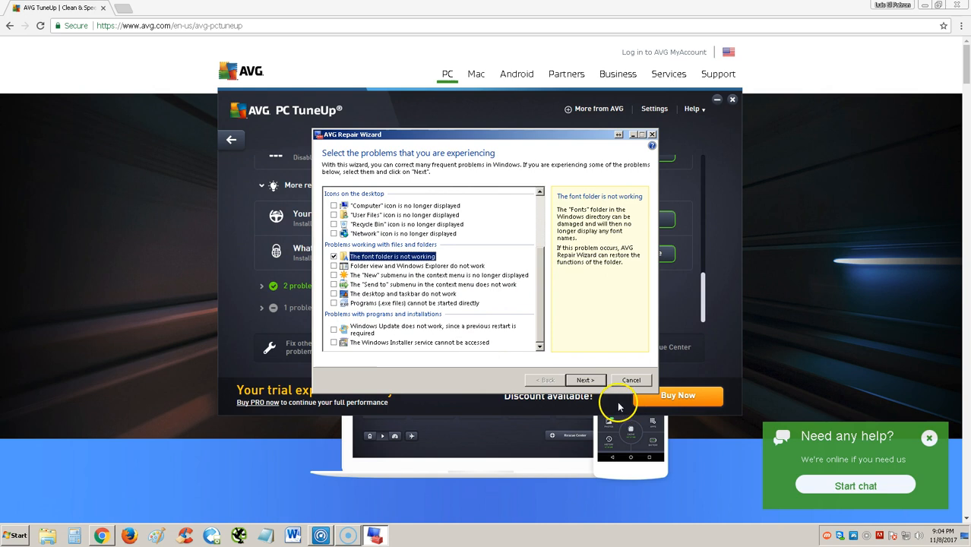
{"action": "left_click", "coordinate": [335, 256]}
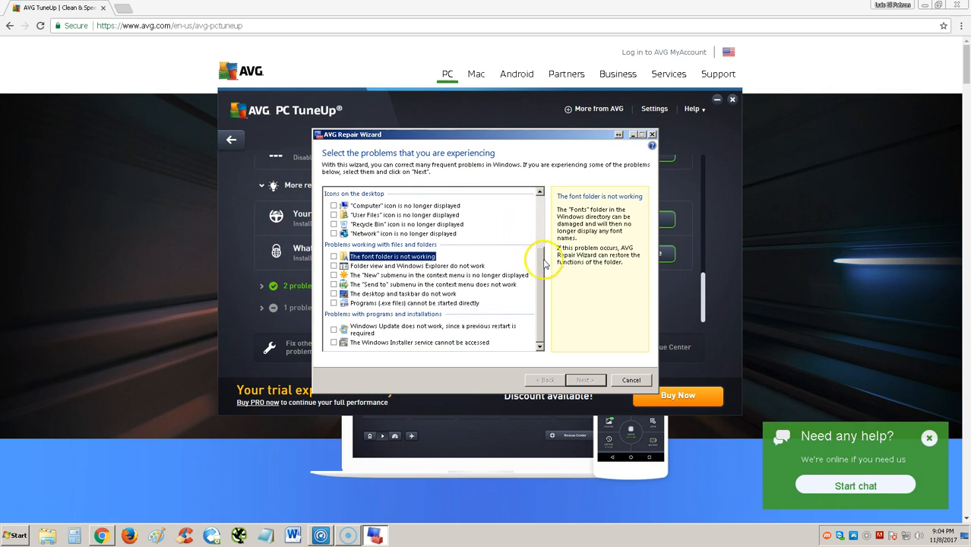
{"action": "scroll", "coordinate": [544, 271], "scroll_direction": "up", "scroll_amount": 1}
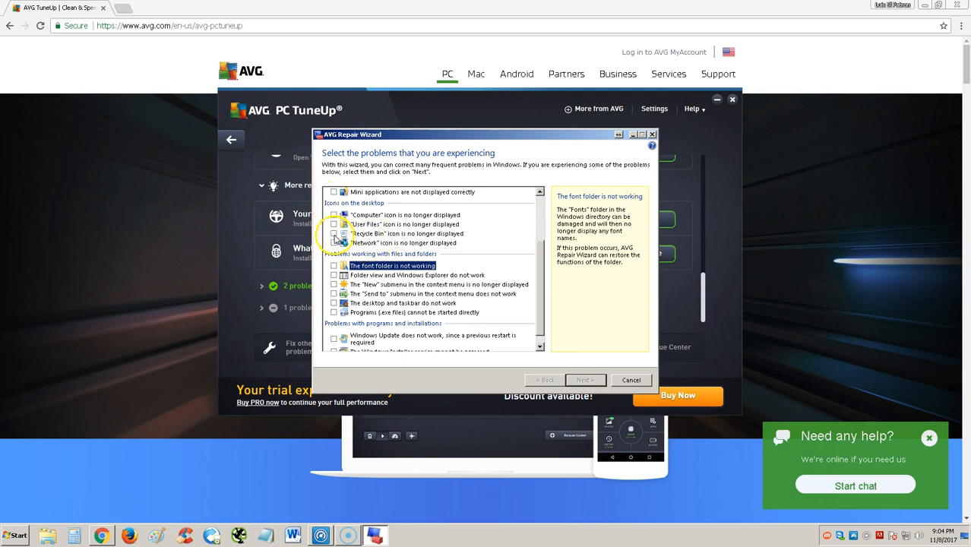
{"action": "left_click", "coordinate": [334, 235]}
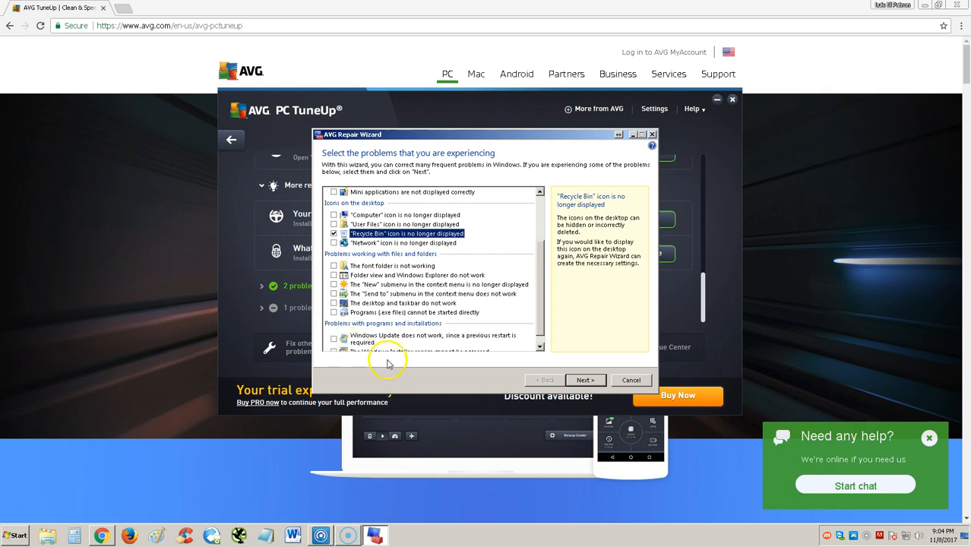
{"action": "left_click", "coordinate": [632, 379]}
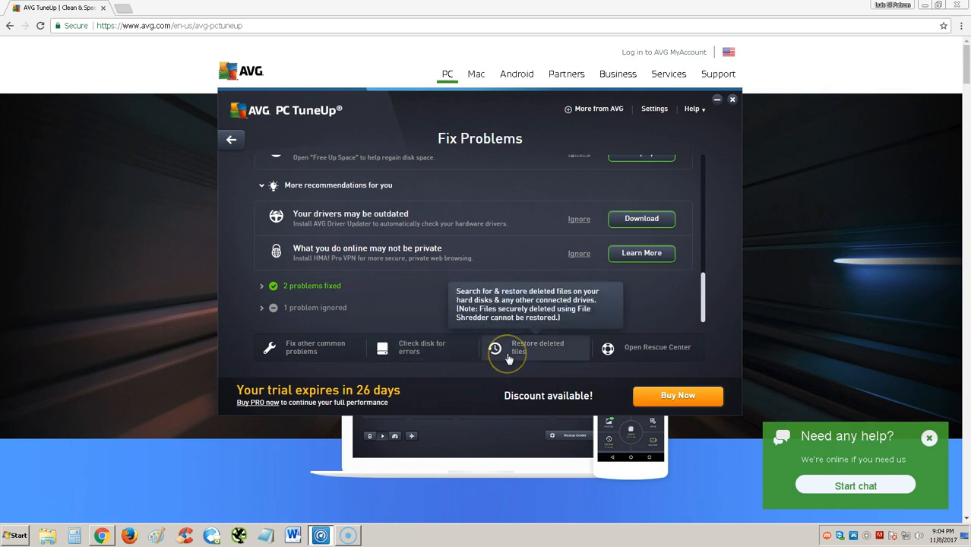
Step: View the drive selection in AVG Disk Doctor and the search criteria in AVG Undelete for Local Disk (C:), closing both tools
{"action": "left_click", "coordinate": [431, 348]}
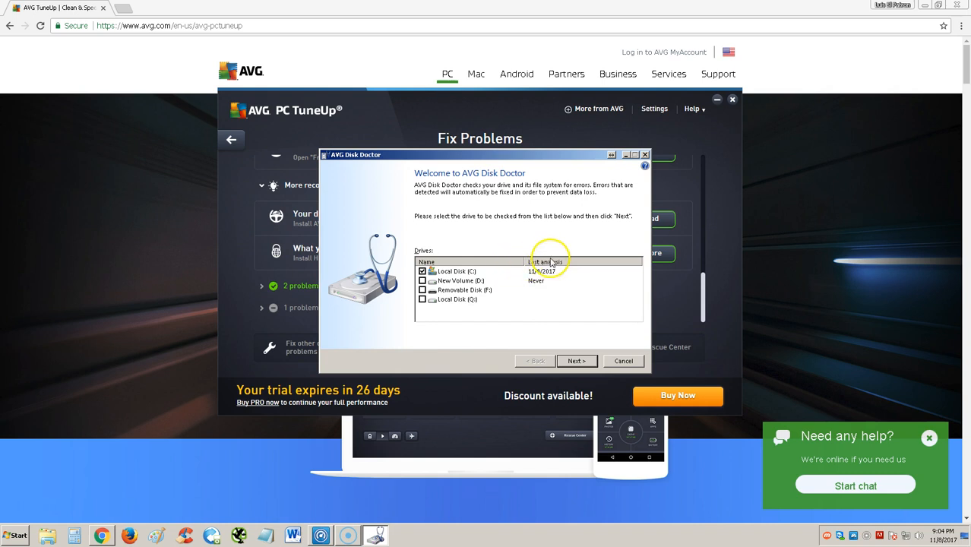
{"action": "left_click", "coordinate": [644, 154]}
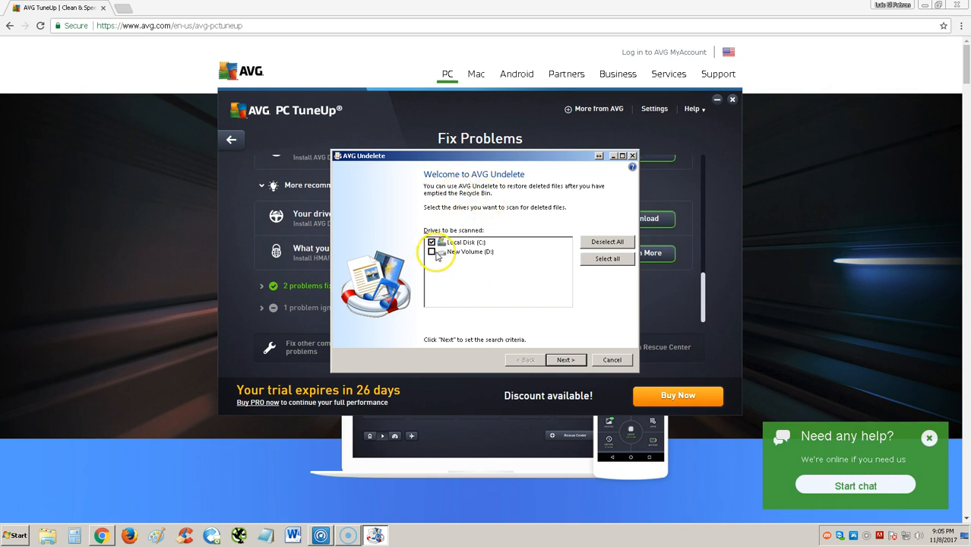
{"action": "left_click", "coordinate": [567, 360]}
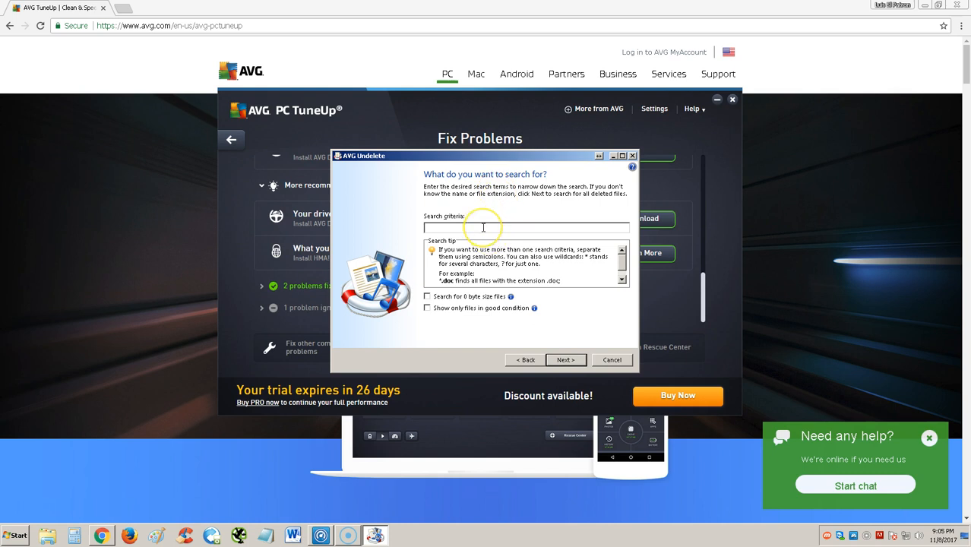
{"action": "left_click", "coordinate": [466, 225]}
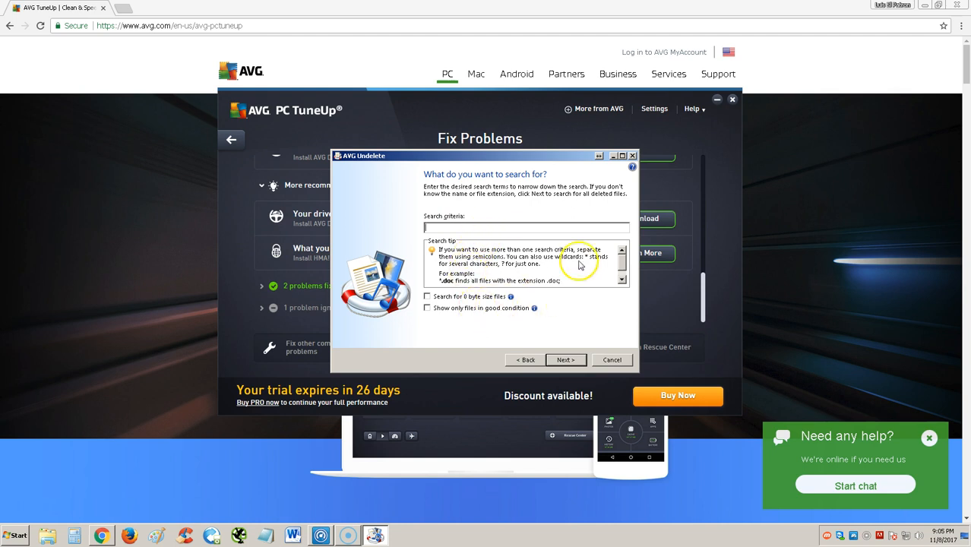
{"action": "left_click", "coordinate": [632, 156]}
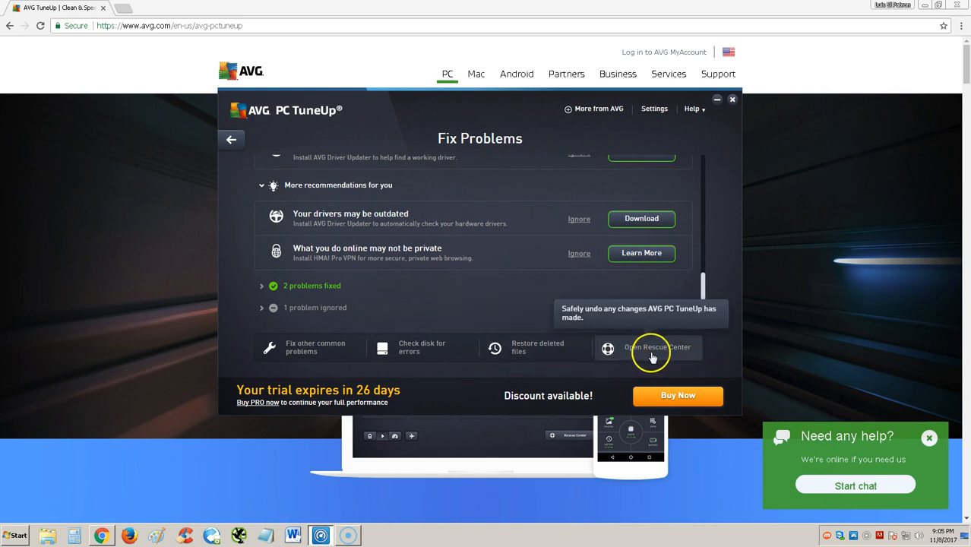
Step: Examine the undo and system recovery backups in AVG Rescue Center, view the Create backup dialog, and close the Rescue Center
{"action": "left_click", "coordinate": [708, 363]}
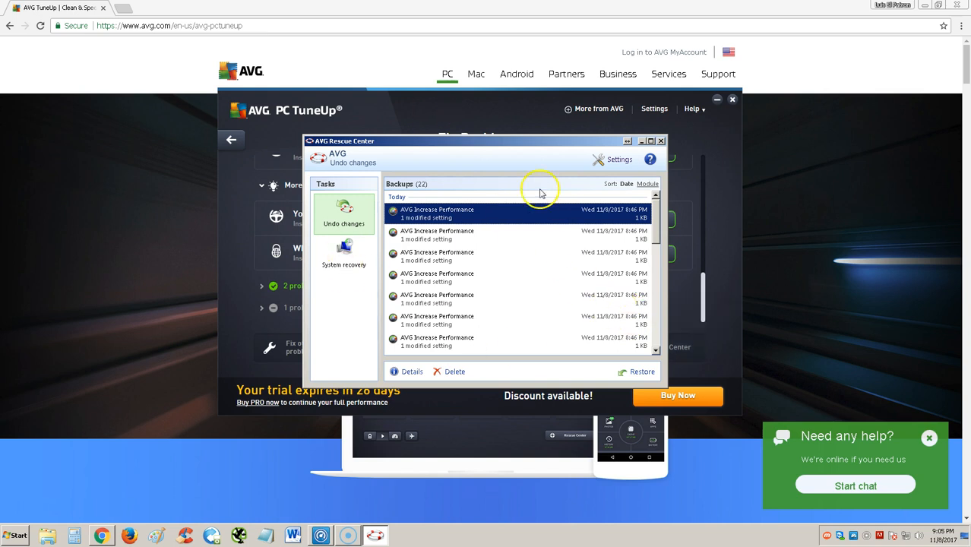
{"action": "left_click_drag", "start_coordinate": [656, 233], "coordinate": [630, 271]}
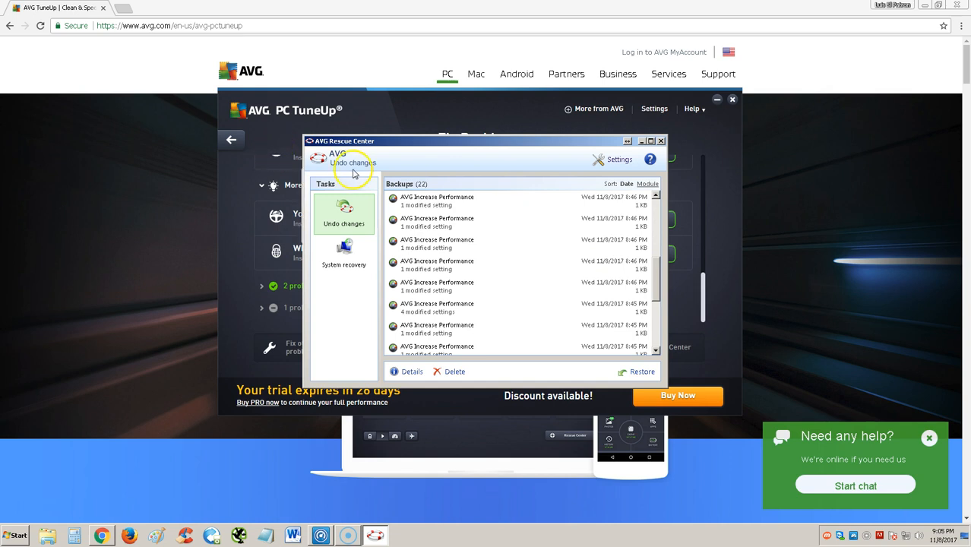
{"action": "left_click", "coordinate": [343, 255]}
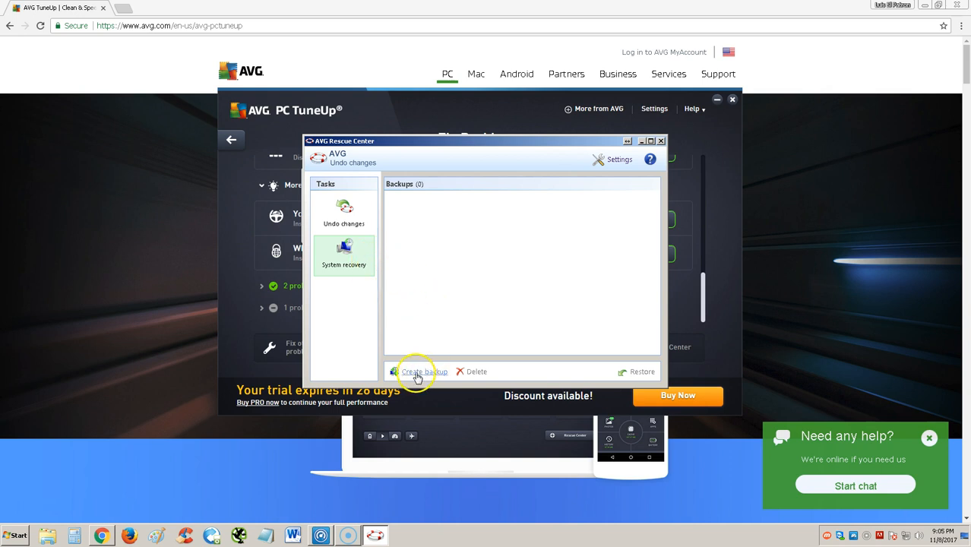
{"action": "left_click", "coordinate": [416, 375]}
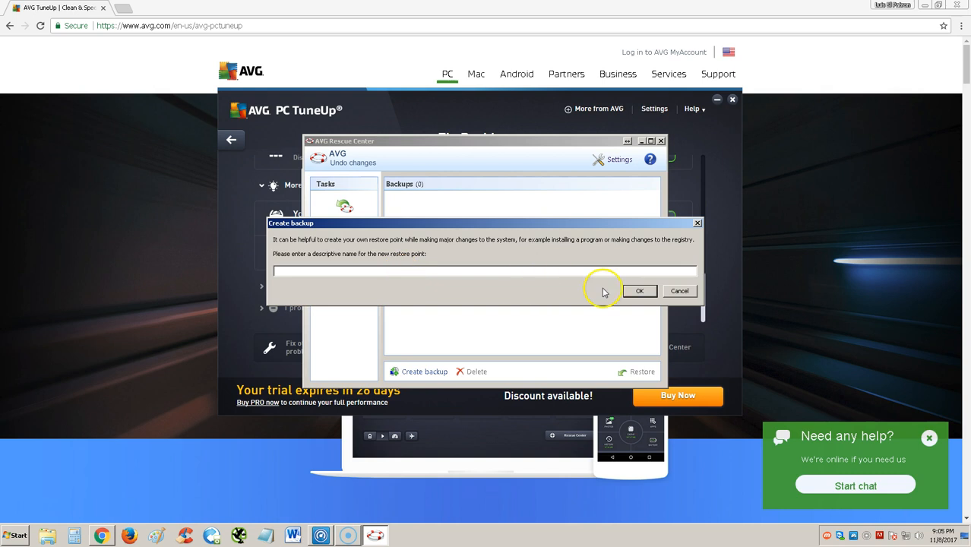
{"action": "left_click", "coordinate": [697, 223]}
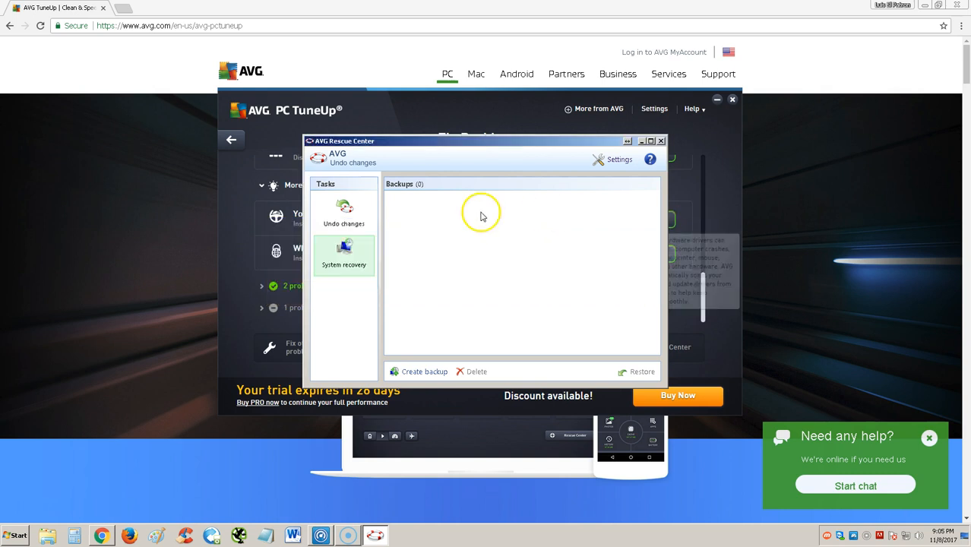
{"action": "left_click", "coordinate": [661, 141]}
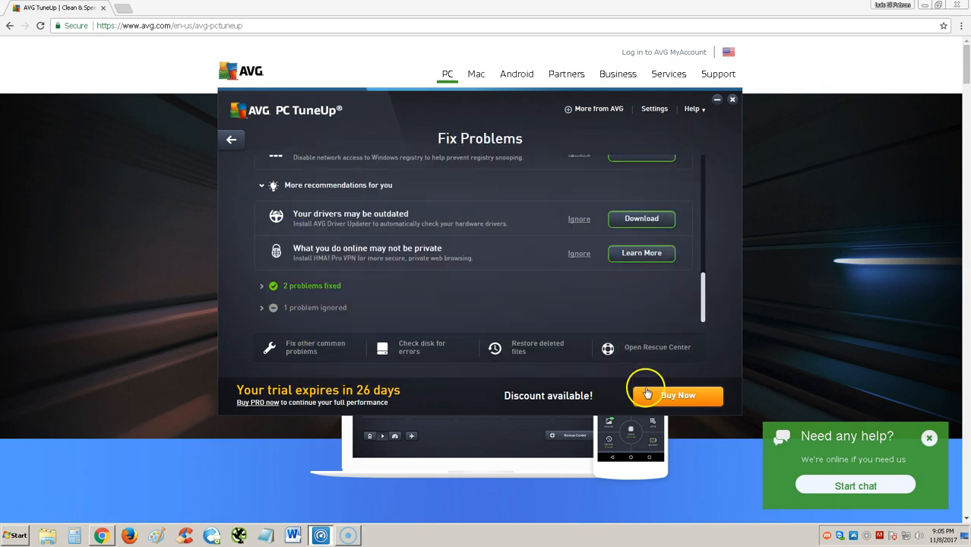
Step: View the All Functions page from the main overview, and return to the overview
{"action": "left_click", "coordinate": [232, 141]}
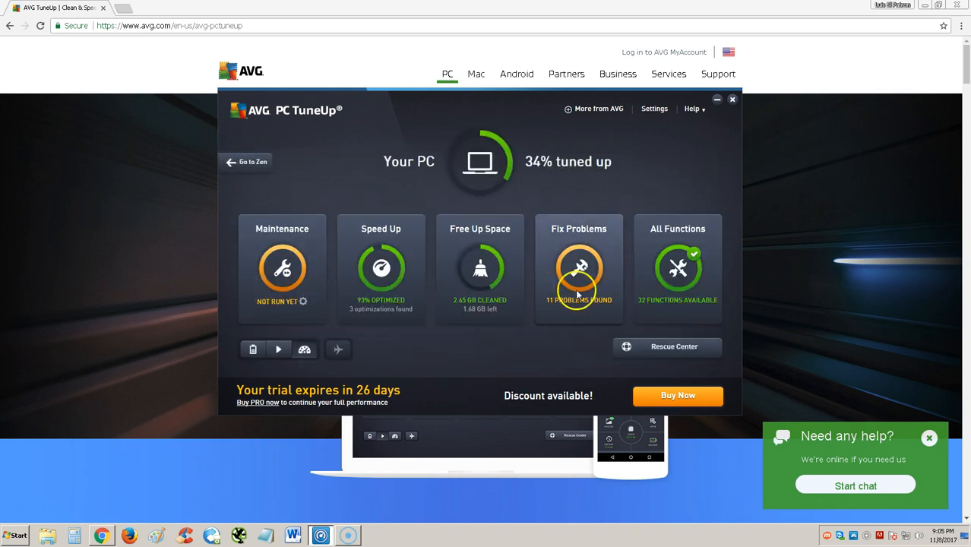
{"action": "left_click", "coordinate": [691, 273]}
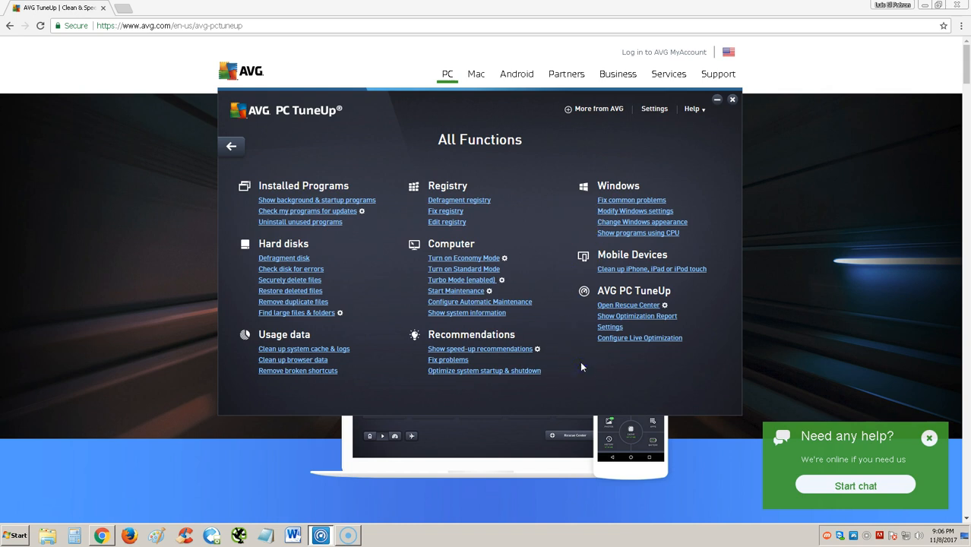
{"action": "left_click", "coordinate": [230, 146]}
Step: Switch to the AVG web page in Chrome and examine the AVG TuneUp - Unlimited offer and its yearly price
{"action": "left_click_drag", "start_coordinate": [448, 93], "coordinate": [437, 258]}
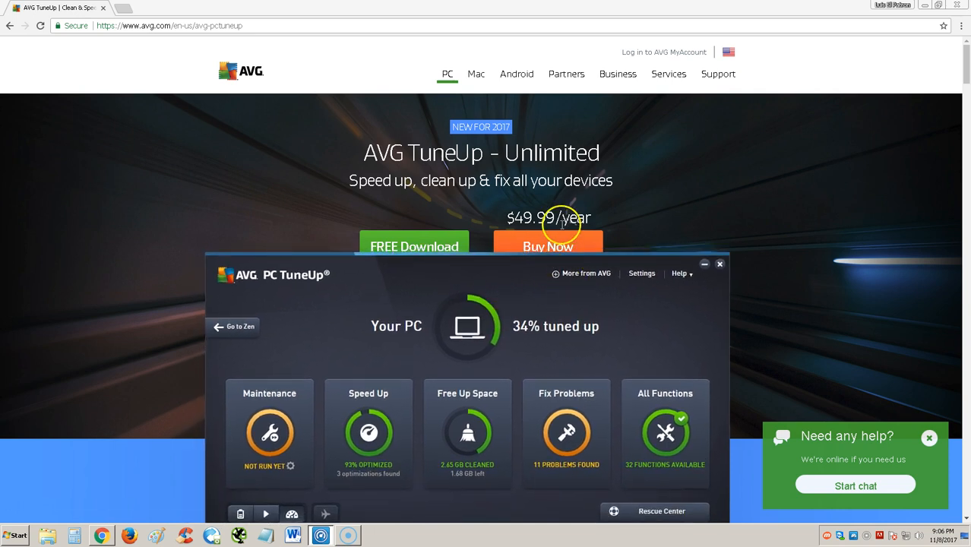
{"action": "left_click_drag", "start_coordinate": [552, 274], "coordinate": [326, 91]}
{"action": "left_click", "coordinate": [763, 232]}
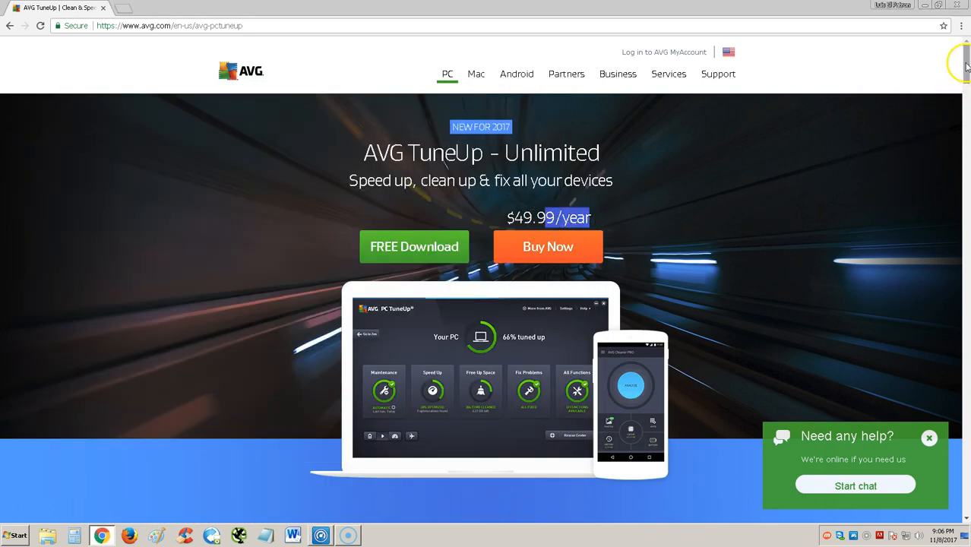
{"action": "left_click_drag", "start_coordinate": [965, 55], "coordinate": [942, 221]}
{"action": "left_click_drag", "start_coordinate": [531, 206], "coordinate": [589, 201]}
{"action": "left_click", "coordinate": [769, 247]}
{"action": "left_click_drag", "start_coordinate": [958, 221], "coordinate": [952, 65]}
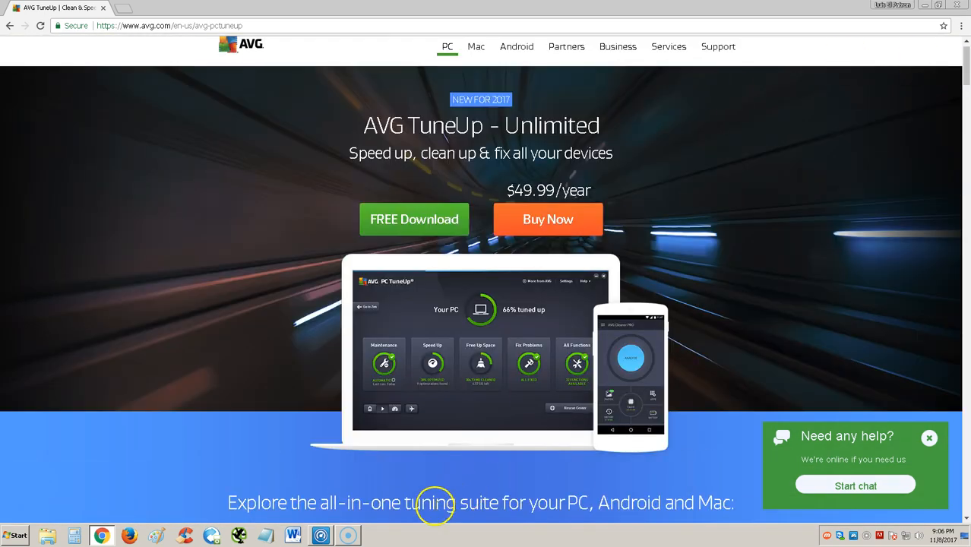
Step: Switch back to AVG PC TuneUp and place its window just below the web page's FREE Download and Buy Now buttons
{"action": "left_click", "coordinate": [321, 535]}
{"action": "left_click_drag", "start_coordinate": [305, 110], "coordinate": [513, 248]}
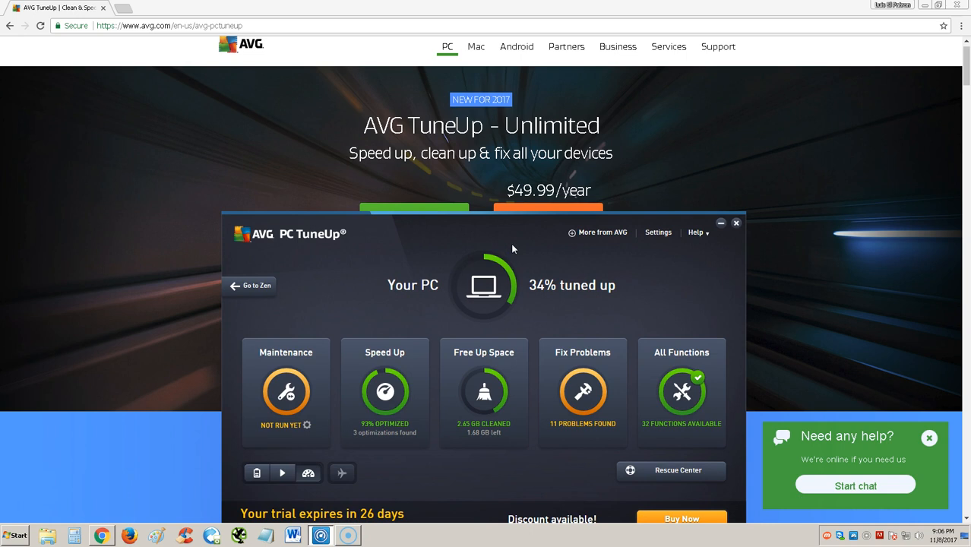
{"action": "left_click_drag", "start_coordinate": [482, 235], "coordinate": [502, 265]}
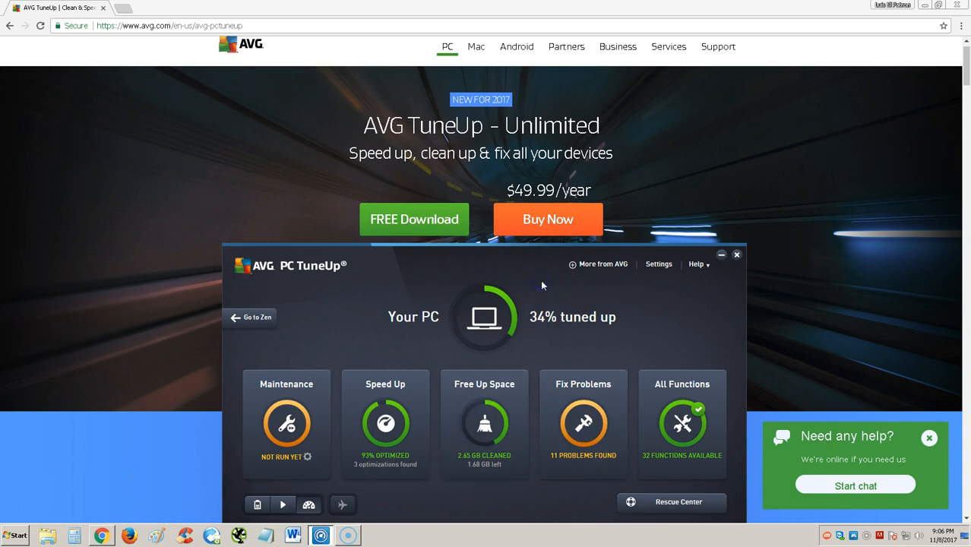
{"action": "left_click_drag", "start_coordinate": [538, 276], "coordinate": [534, 277]}
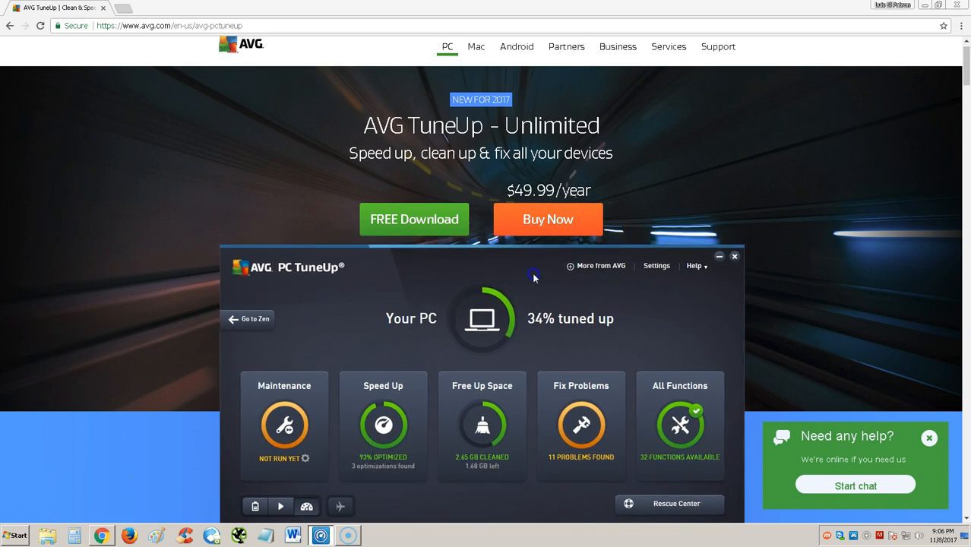